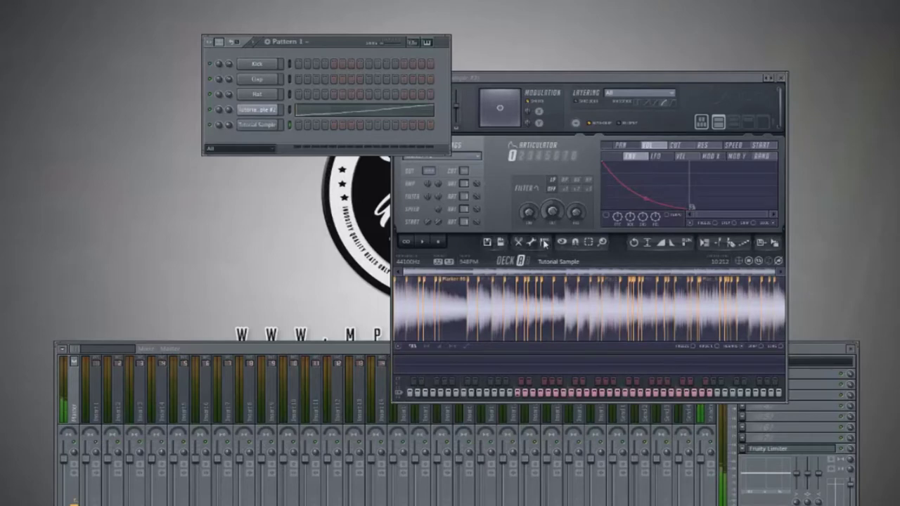
# - Slice the Tutorial Sample in Slicex using large grid-slicing
pyautogui.moveTo(575, 371)
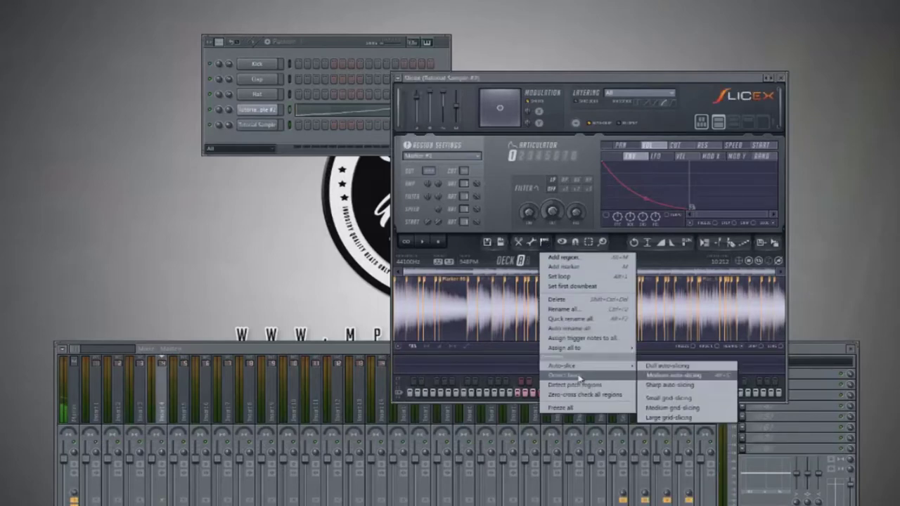
pyautogui.click(678, 418)
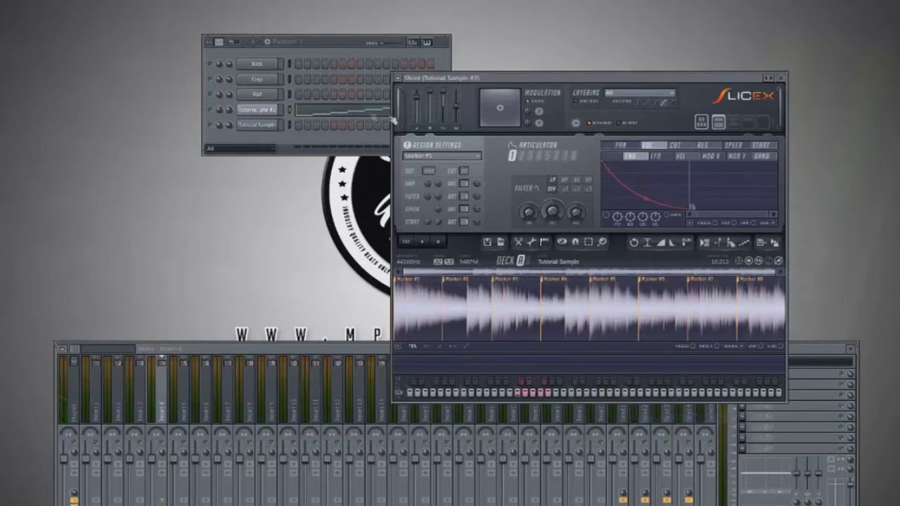
pyautogui.click(232, 121)
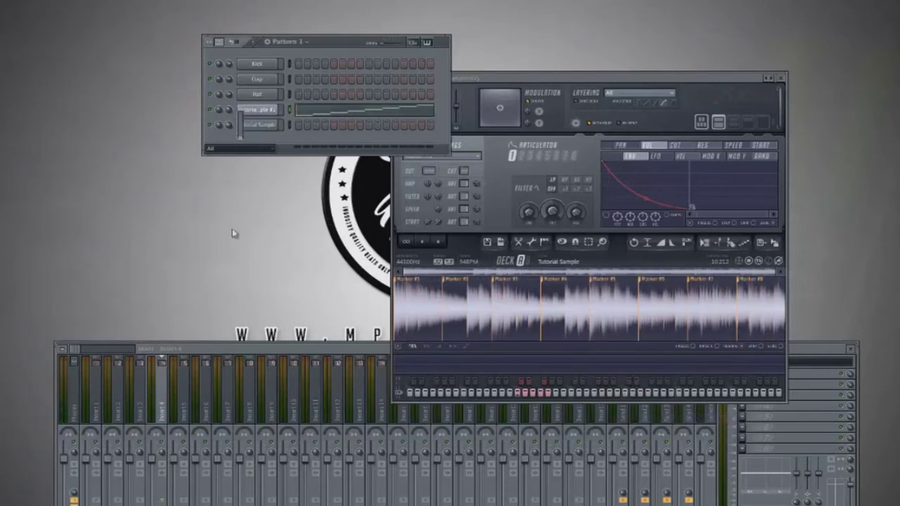
# - Copy the Tutorial Sample #2 notes into the Tutorial Sample channel and cut them from the original channel
pyautogui.rightClick(279, 106)
pyautogui.moveTo(317, 158)
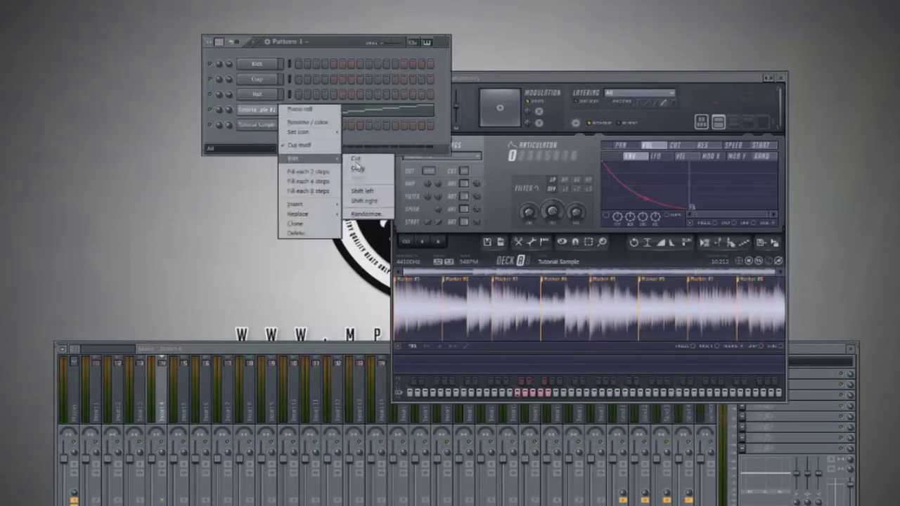
pyautogui.click(357, 169)
pyautogui.rightClick(276, 124)
pyautogui.moveTo(317, 183)
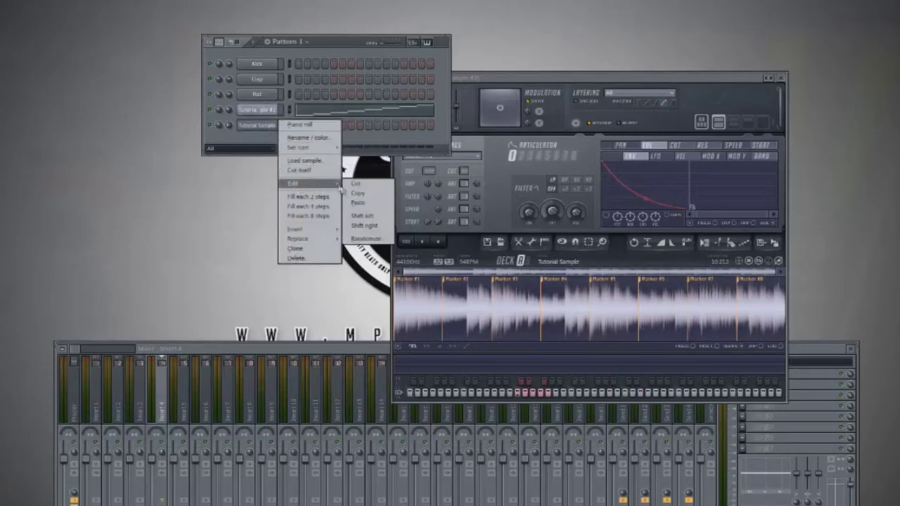
pyautogui.click(357, 203)
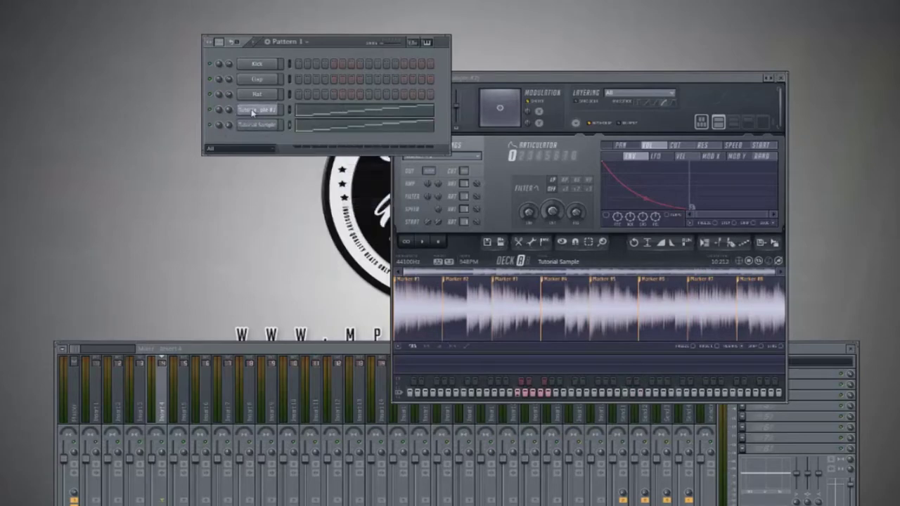
pyautogui.rightClick(253, 113)
pyautogui.moveTo(317, 157)
pyautogui.click(358, 159)
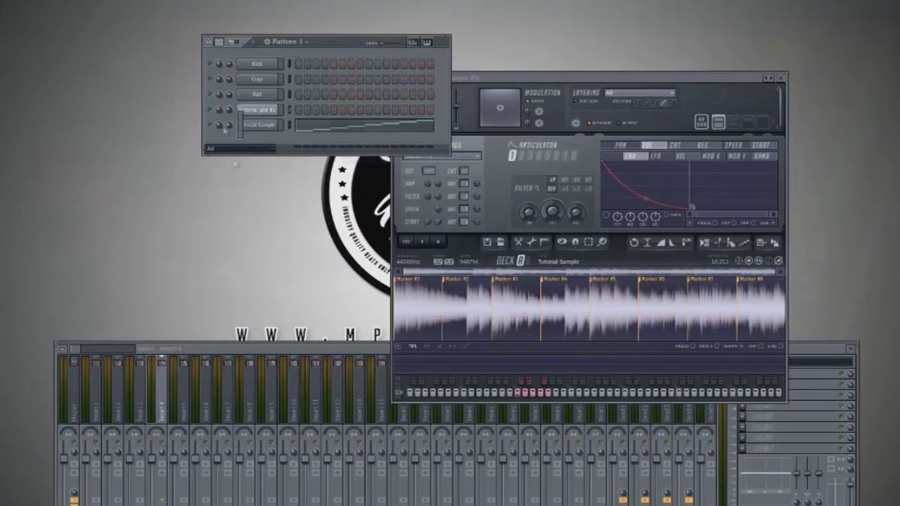
# - Insert a Sampler channel above the Tutorial Sample channel
pyautogui.rightClick(277, 122)
pyautogui.moveTo(314, 231)
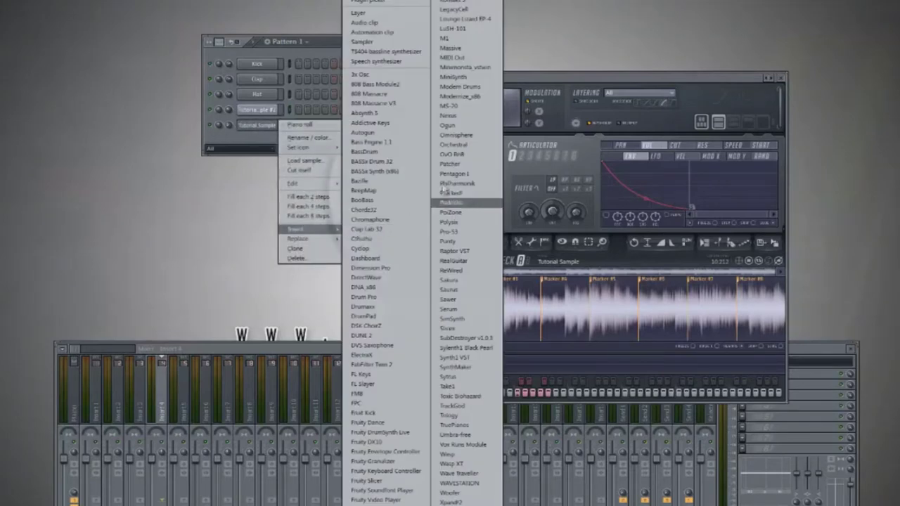
pyautogui.click(373, 42)
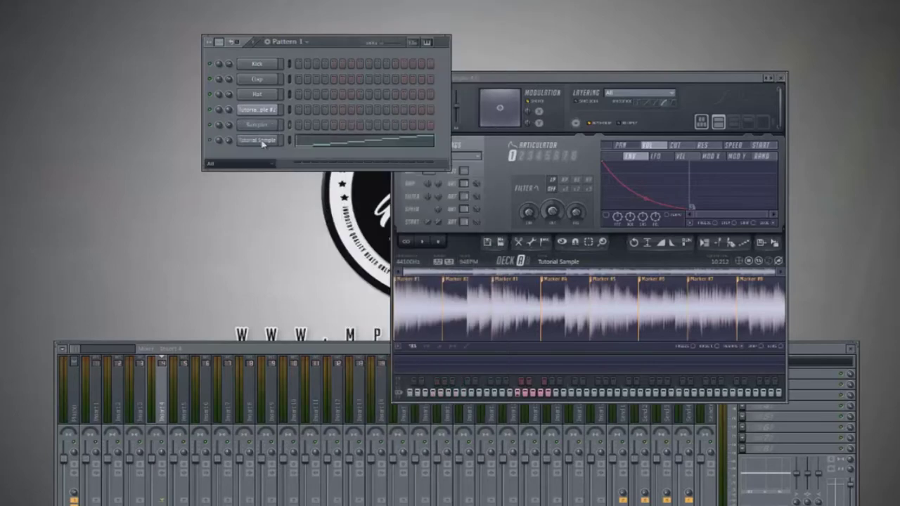
# - Cut the notes from the Tutorial Sample channel and paste them into the Sampler channel
pyautogui.rightClick(263, 143)
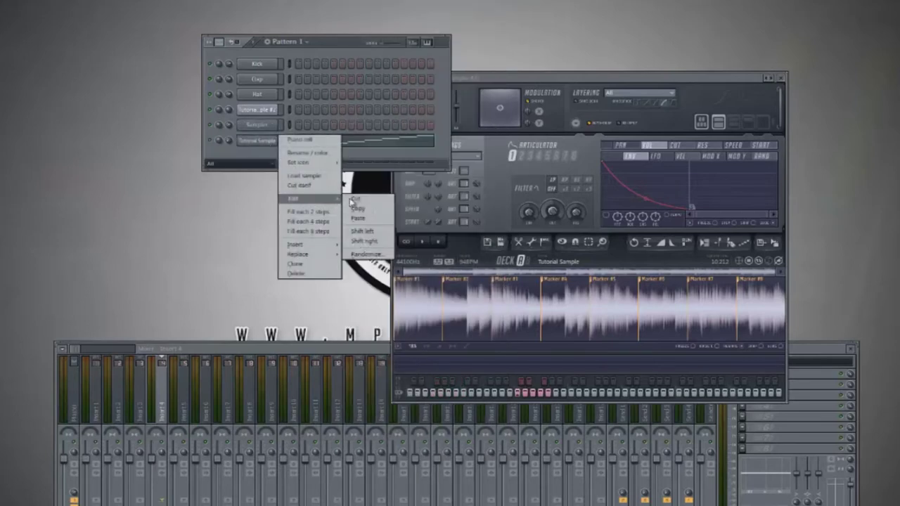
pyautogui.click(257, 136)
pyautogui.rightClick(259, 126)
pyautogui.moveTo(342, 187)
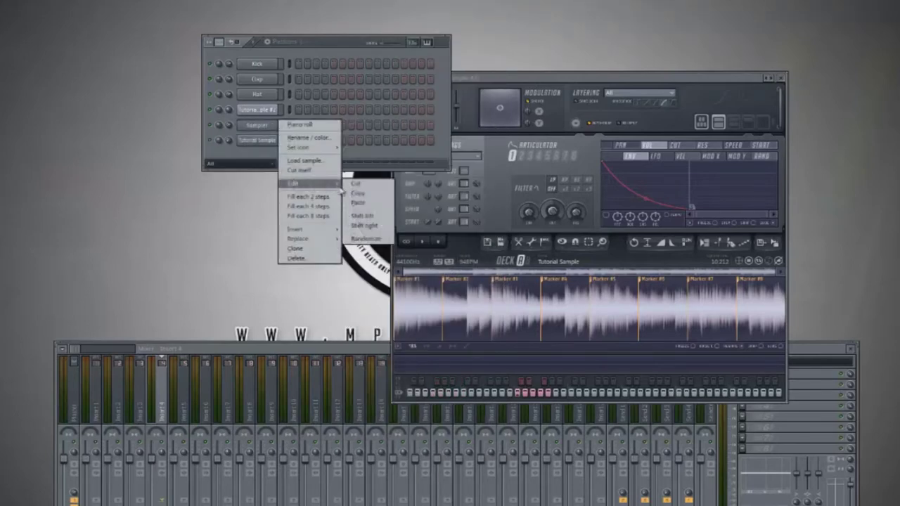
pyautogui.click(358, 203)
# - Delete the Tutorial Sample channel from the pattern
pyautogui.rightClick(266, 142)
pyautogui.click(303, 274)
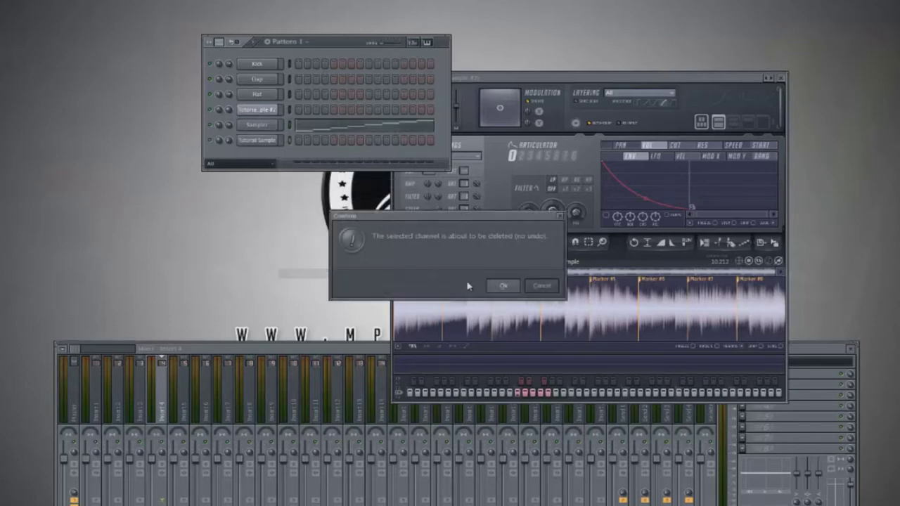
pyautogui.click(501, 286)
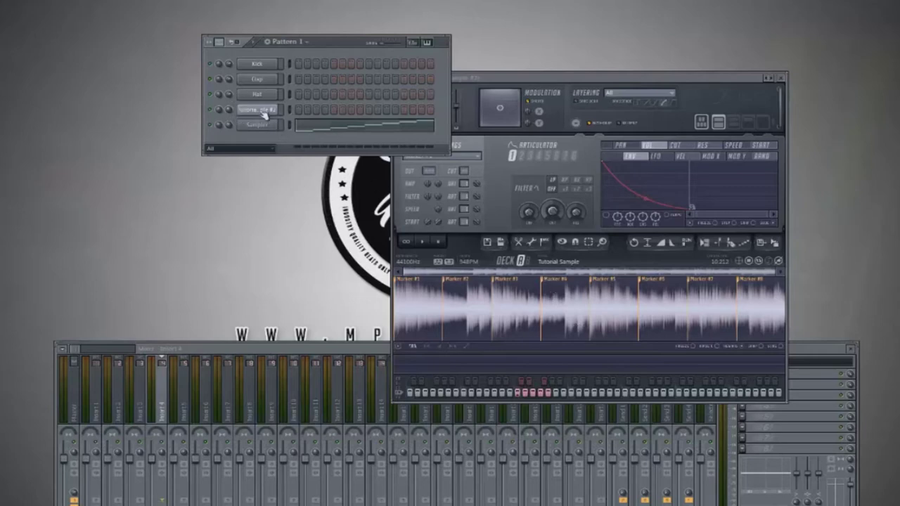
# - Open the Tutorial Sample #2 piano roll and place a Marker #1 note at the start followed by a half-bar Marker #8 note
pyautogui.rightClick(257, 117)
pyautogui.click(290, 116)
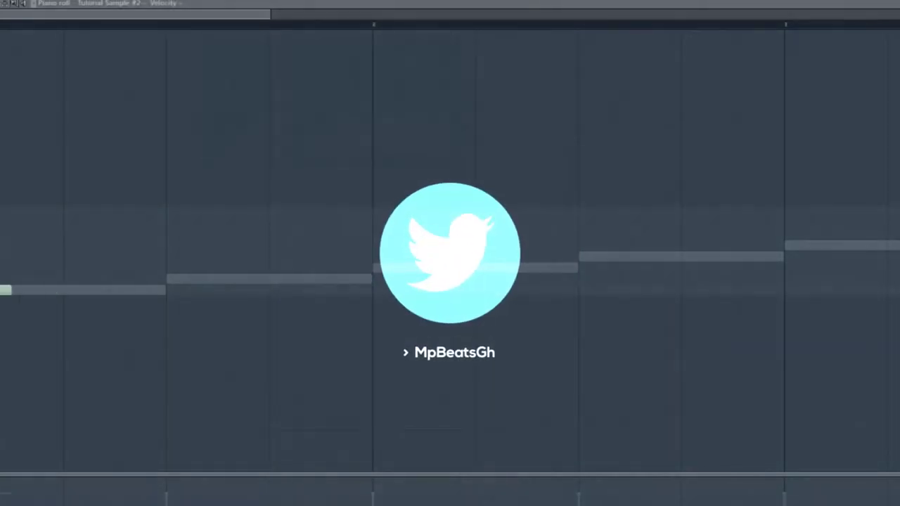
pyautogui.moveTo(51, 296); pyautogui.dragTo(166, 294)
pyautogui.moveTo(270, 14); pyautogui.dragTo(495, 14)
pyautogui.click(19, 213)
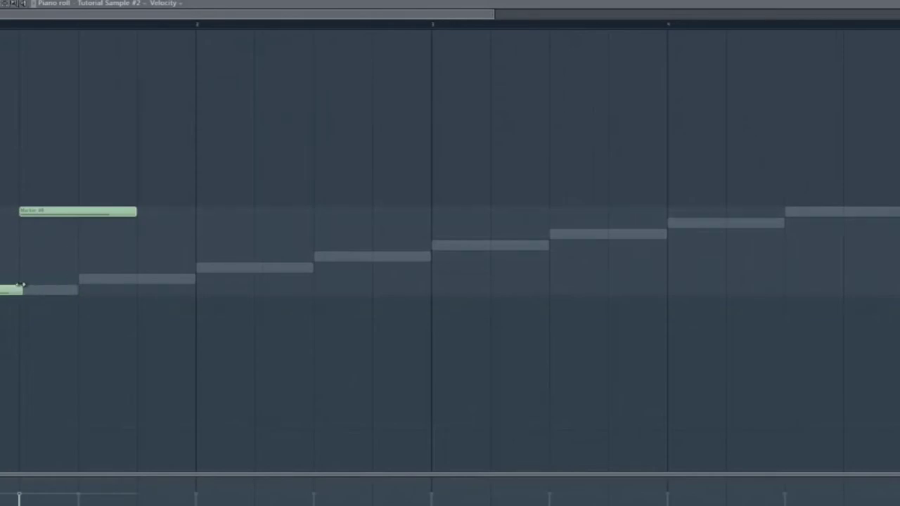
# - Add a quarter-bar Marker #5 note at the end of bar 1 and a half-bar Marker #7 note from bar 2, auditioning the melody
pyautogui.press('space')
pyautogui.press('space')
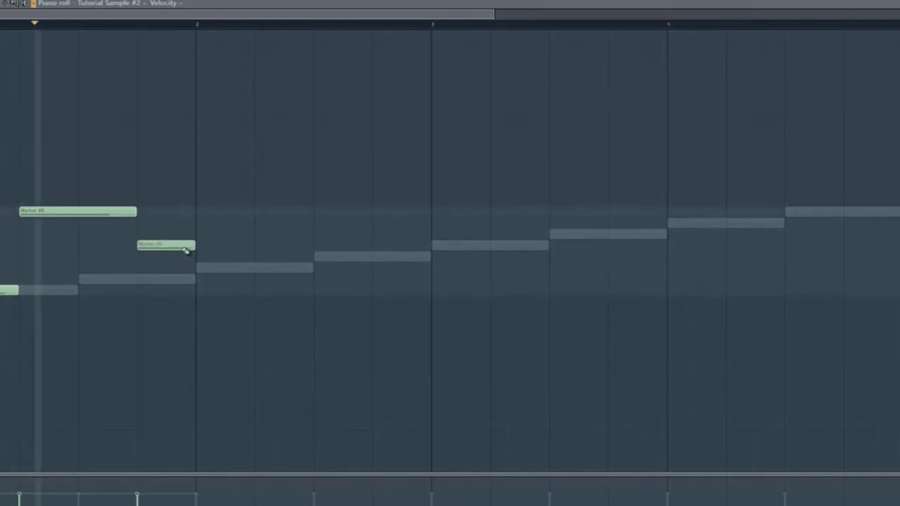
pyautogui.press('space')
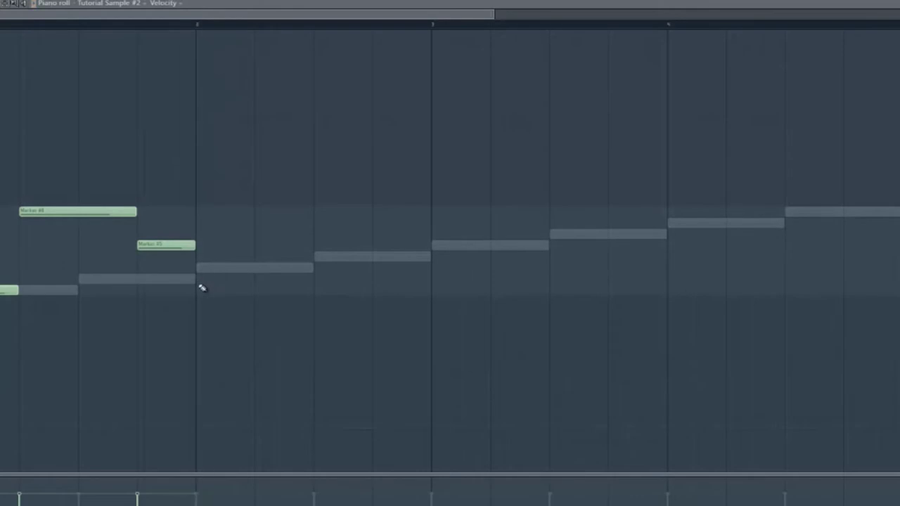
pyautogui.moveTo(199, 290); pyautogui.dragTo(198, 265)
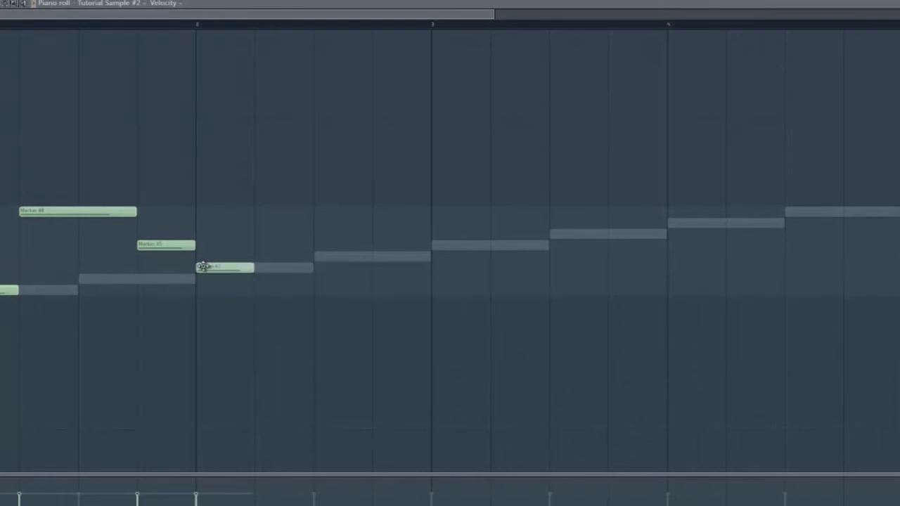
pyautogui.rightClick(202, 266)
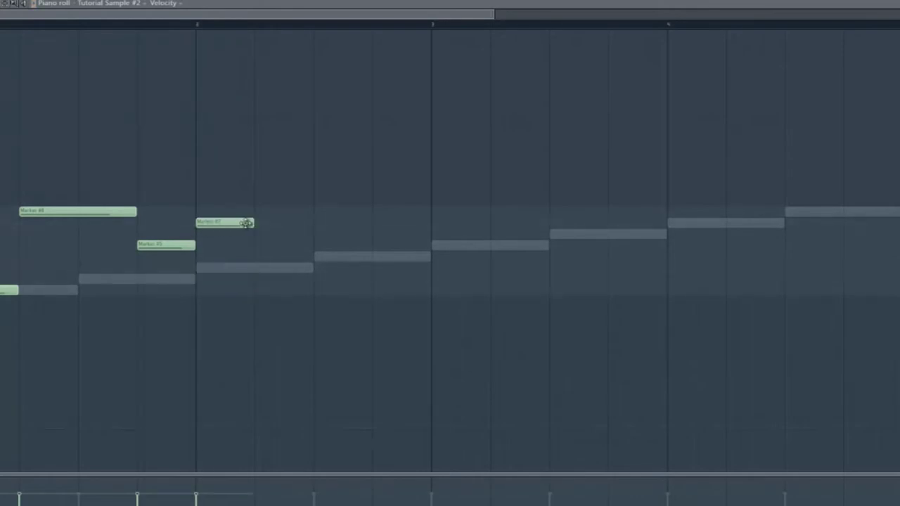
pyautogui.press('space')
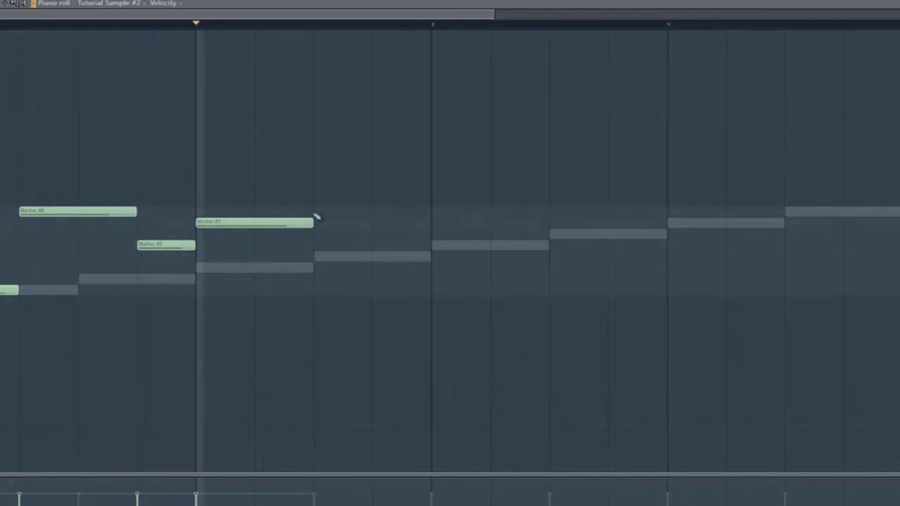
pyautogui.press('space')
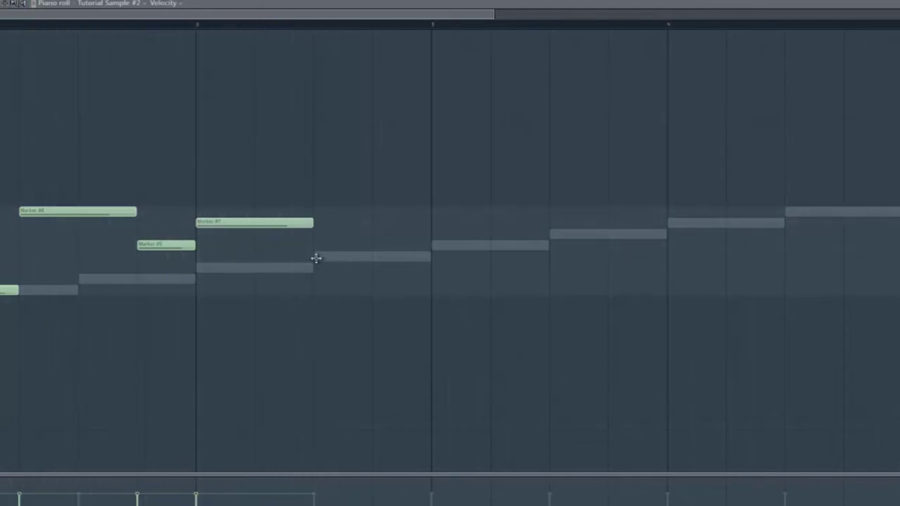
# - Complete bar 2 with a Marker #4 note three eighths of a bar long and a short Marker #6 note
pyautogui.click(320, 256)
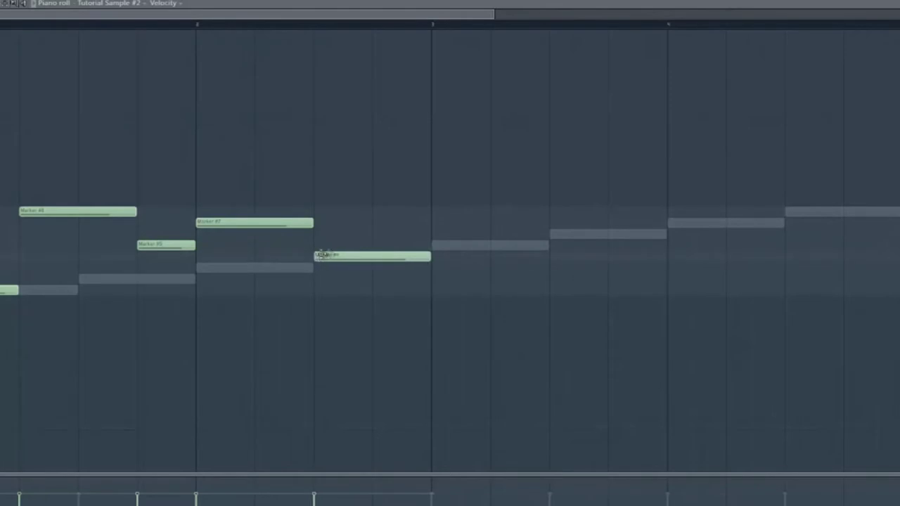
pyautogui.press('space')
pyautogui.moveTo(425, 258)
pyautogui.mouseDown()
pyautogui.moveTo(366, 246)
pyautogui.moveTo(400, 243)
pyautogui.mouseUp()
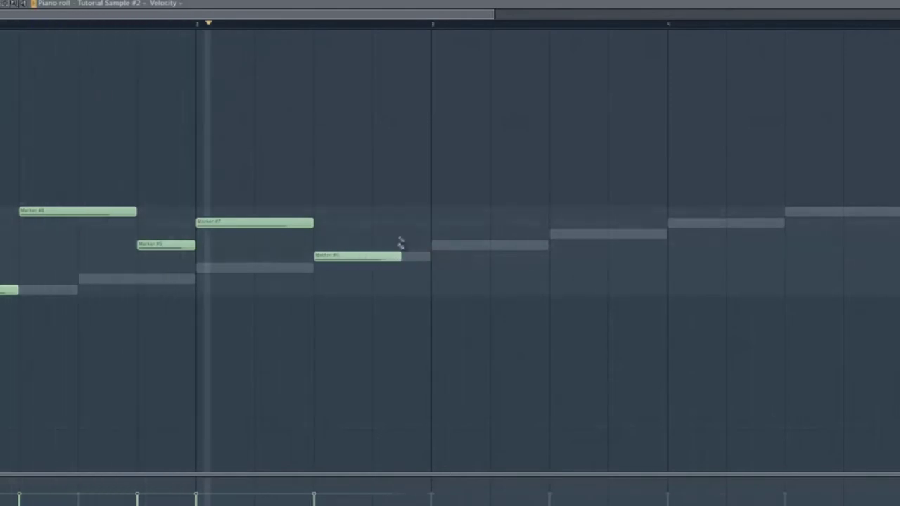
pyautogui.click(408, 202)
pyautogui.moveTo(412, 201); pyautogui.dragTo(414, 216)
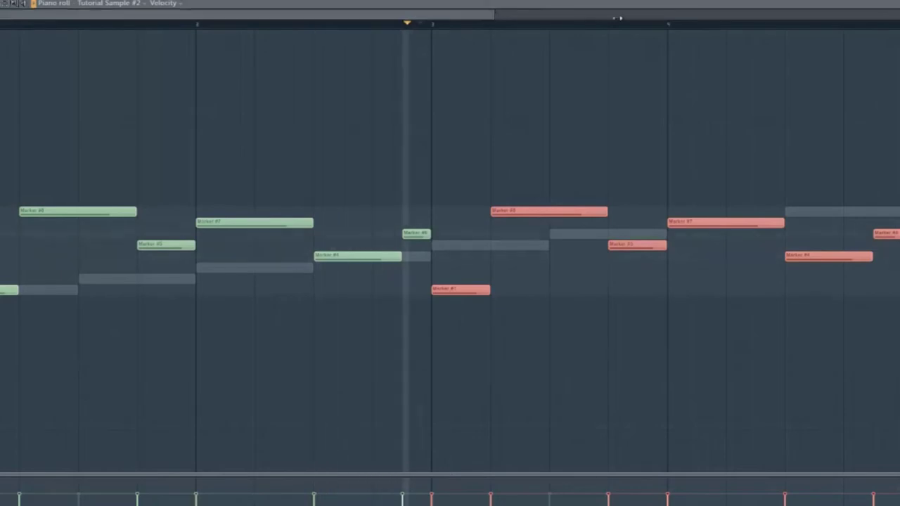
# - Rework bar 3 into a half-bar Marker #1 note followed by quarter-bar Marker #4 and Marker #8 notes
pyautogui.moveTo(493, 15); pyautogui.dragTo(654, 15)
pyautogui.press('space')
pyautogui.click(402, 314)
pyautogui.moveTo(387, 211); pyautogui.dragTo(392, 296)
pyautogui.rightClick(392, 292)
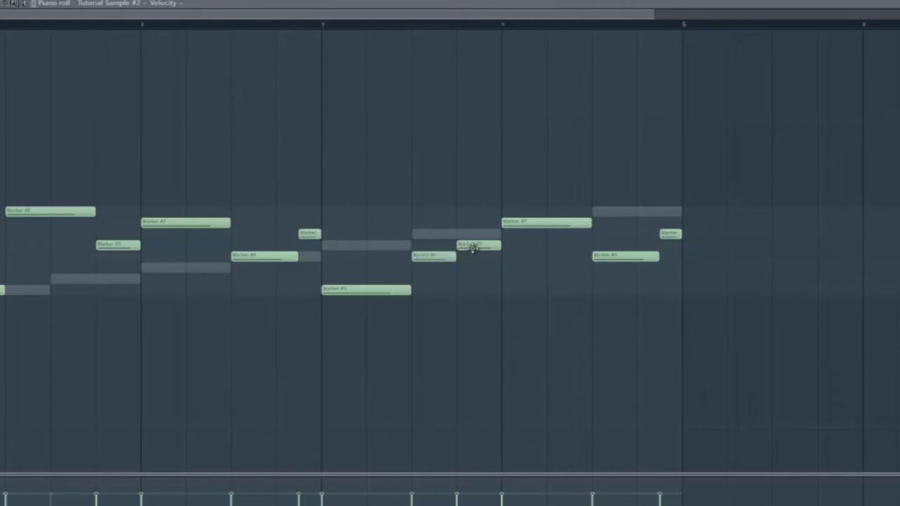
pyautogui.moveTo(472, 237); pyautogui.dragTo(471, 207)
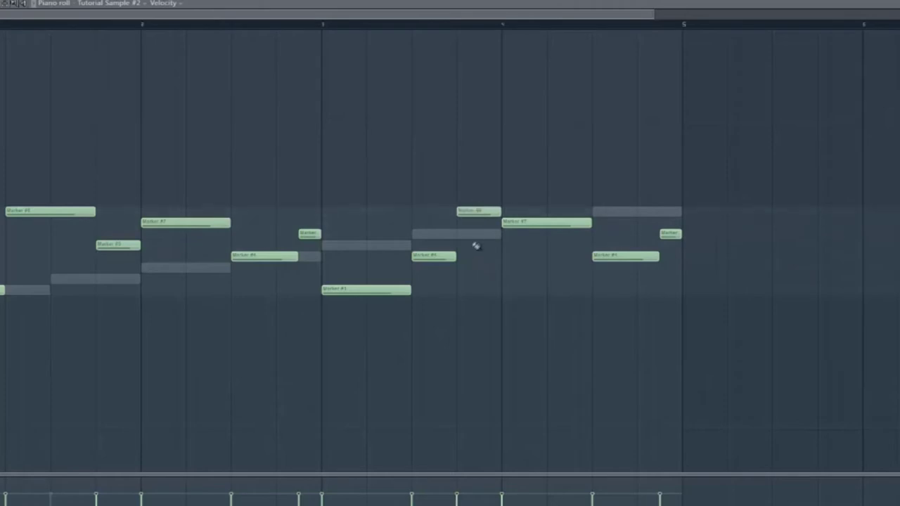
# - Turn the last two notes of bar 4 into a quarter-bar Marker #4 note followed by a quarter-bar Marker #5 note
pyautogui.moveTo(669, 234); pyautogui.dragTo(646, 237)
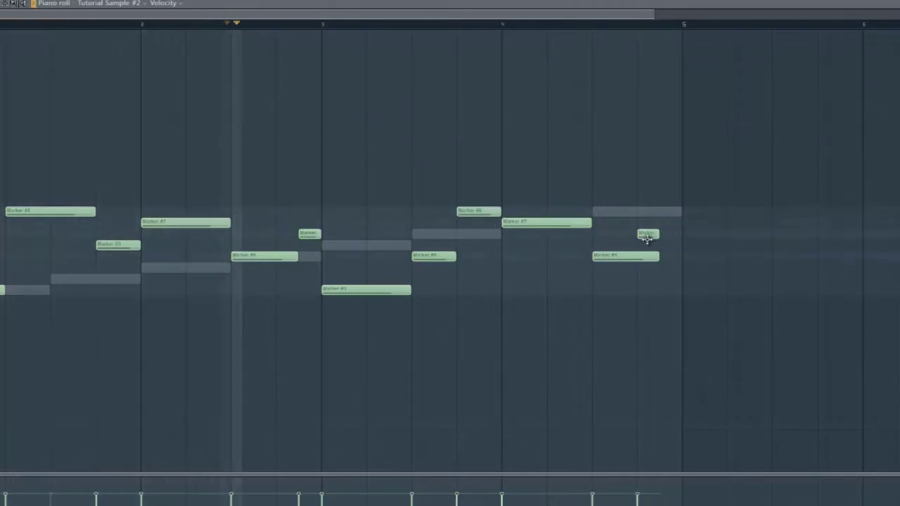
pyautogui.moveTo(658, 234)
pyautogui.mouseDown()
pyautogui.moveTo(682, 235)
pyautogui.moveTo(637, 258)
pyautogui.mouseUp()
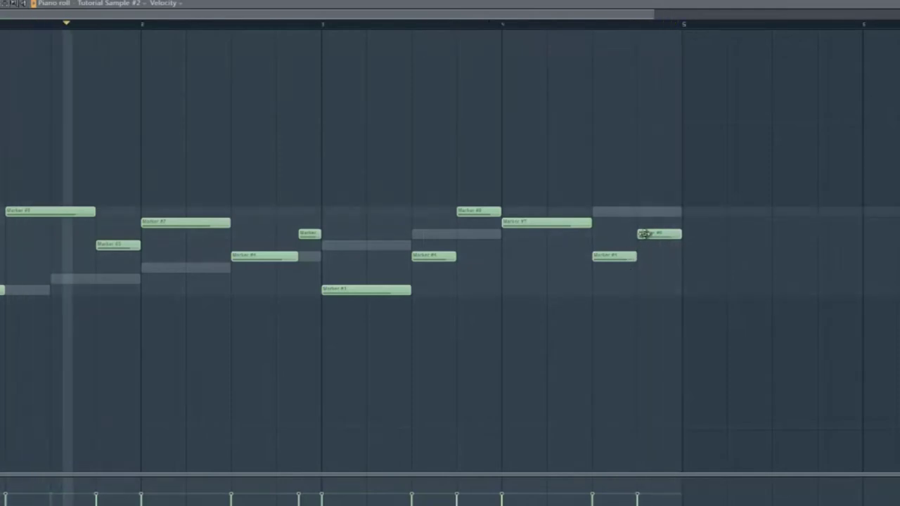
pyautogui.moveTo(645, 235); pyautogui.dragTo(644, 246)
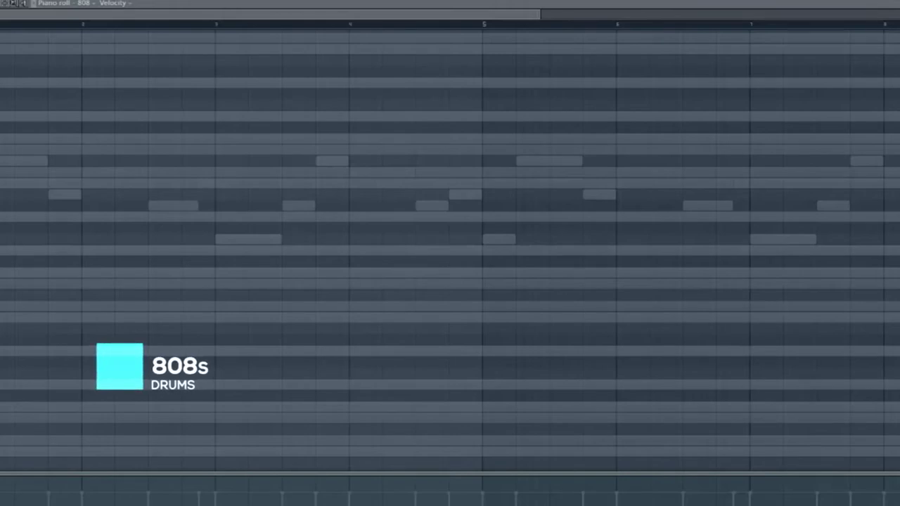
# - Draw a broken rhythm of short and long B4 notes across bar 1 of the 808 piano roll and play it back
pyautogui.press('space')
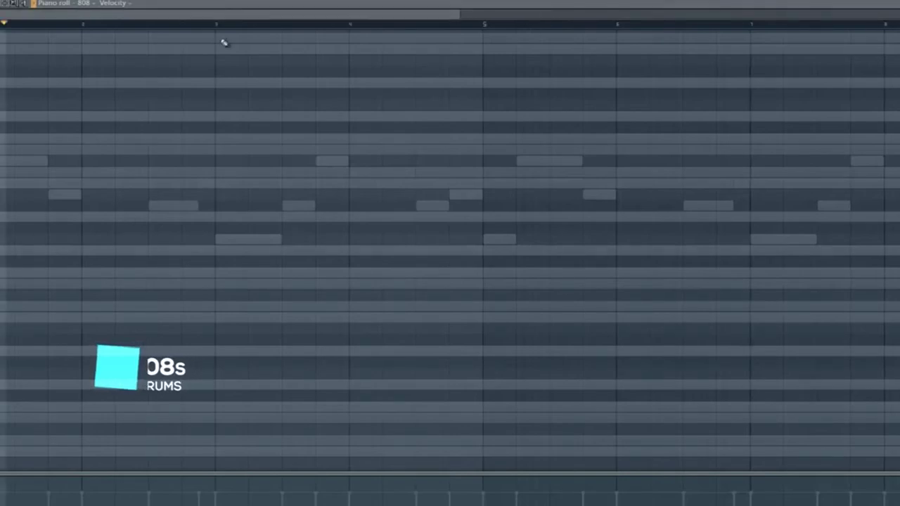
pyautogui.keyDown('ctrl'); pyautogui.scroll(3, 81, 258); pyautogui.keyUp('ctrl')
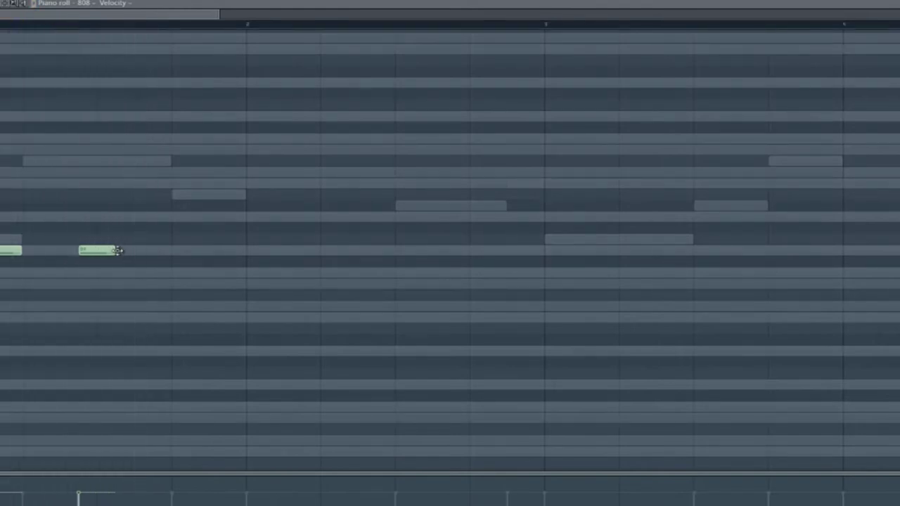
pyautogui.moveTo(220, 14); pyautogui.dragTo(162, 14)
pyautogui.press('space')
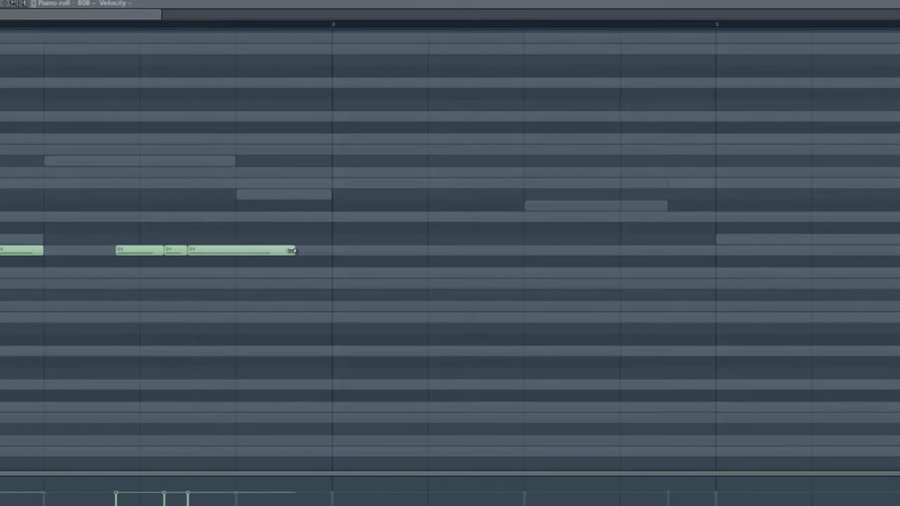
pyautogui.press('space')
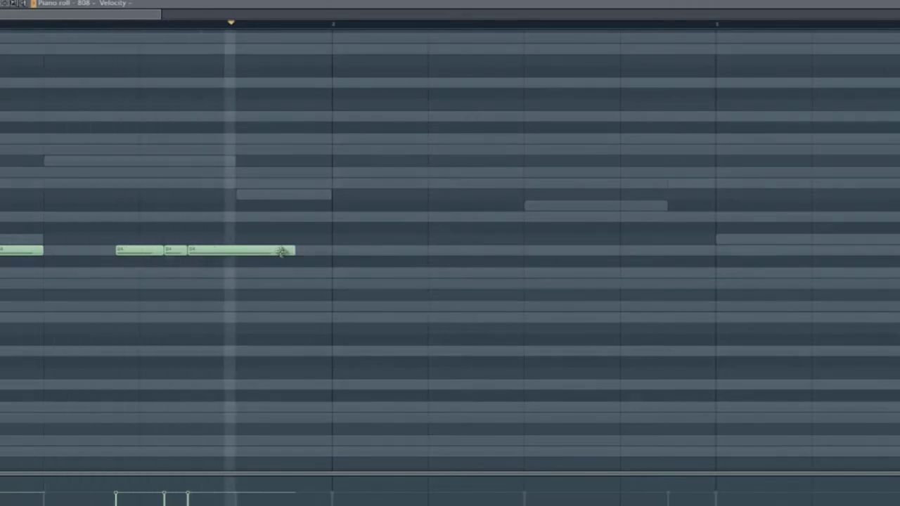
pyautogui.press('space')
# - Copy the bar 1 note pattern of the 808 into bar 2, lower it to F4, and play it back
pyautogui.click(334, 317)
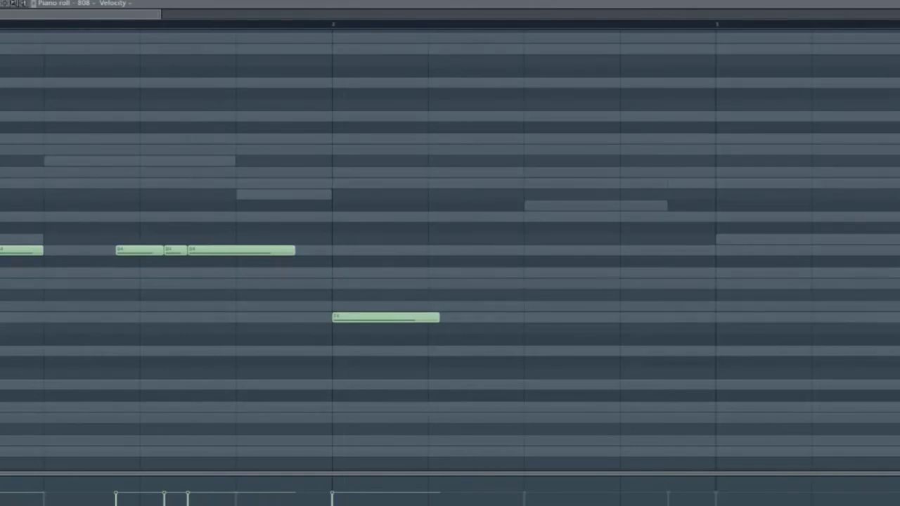
pyautogui.rightClick(333, 315)
pyautogui.hotkey('ctrl', 'a')
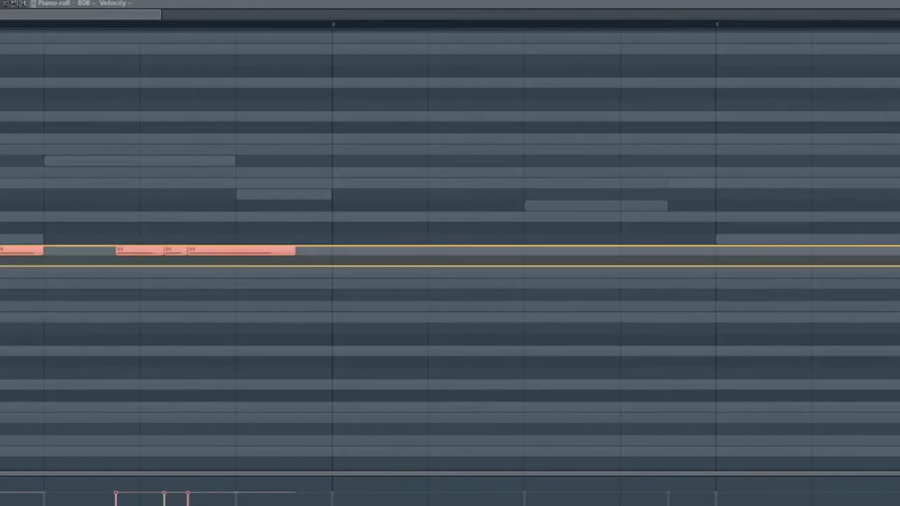
pyautogui.moveTo(129, 255); pyautogui.dragTo(355, 264)
pyautogui.moveTo(355, 298); pyautogui.dragTo(355, 320)
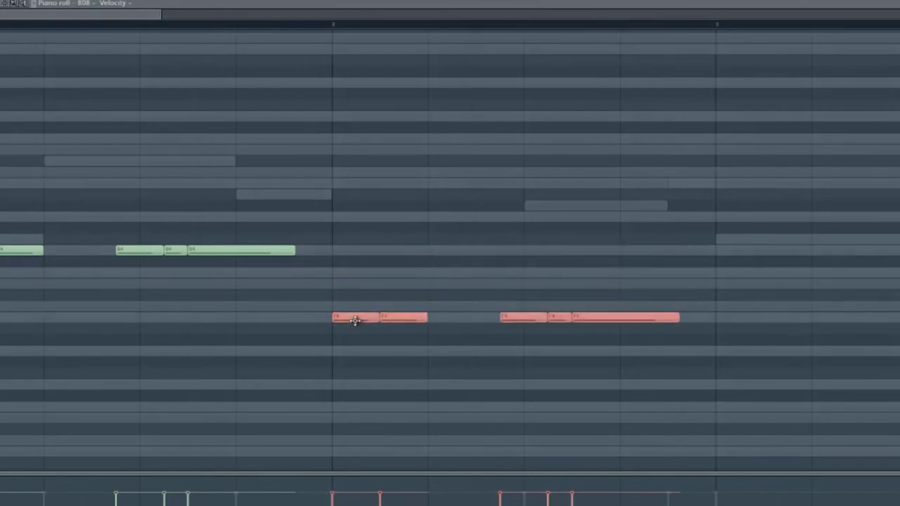
pyautogui.press('space')
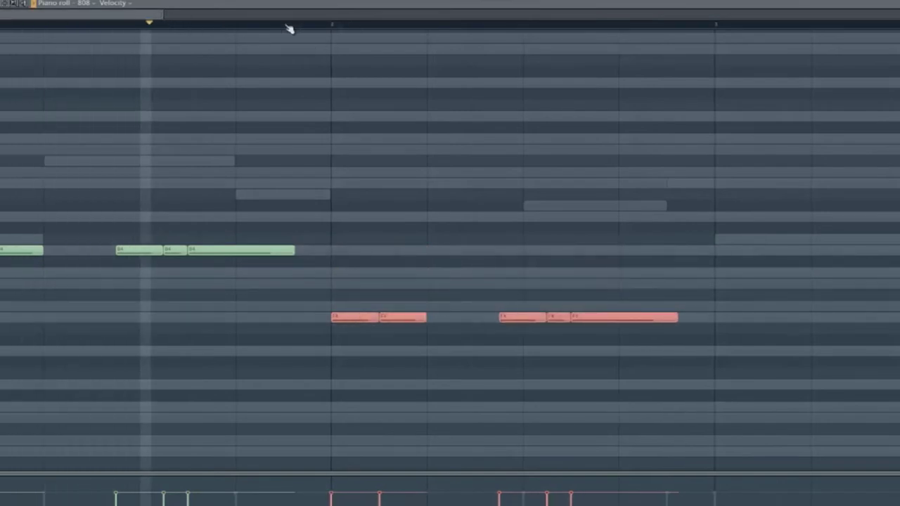
pyautogui.scroll(-2, 287, 28)
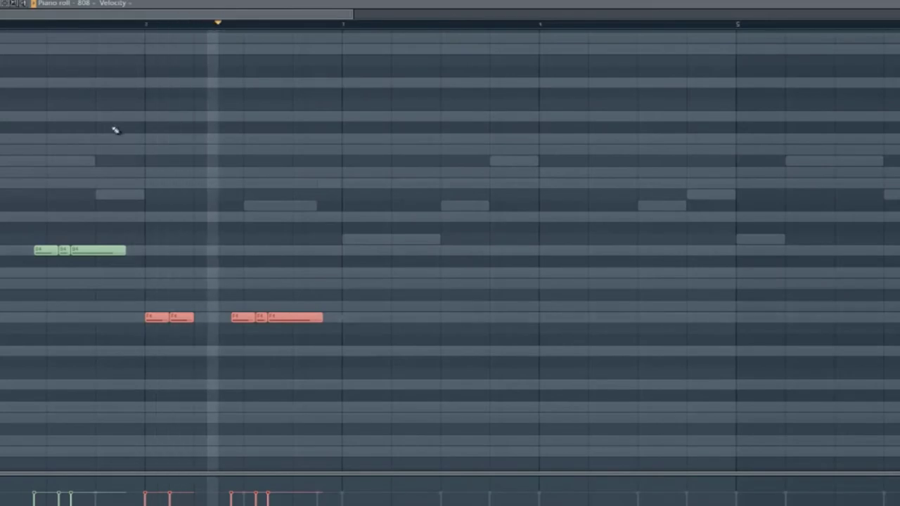
pyautogui.press('space')
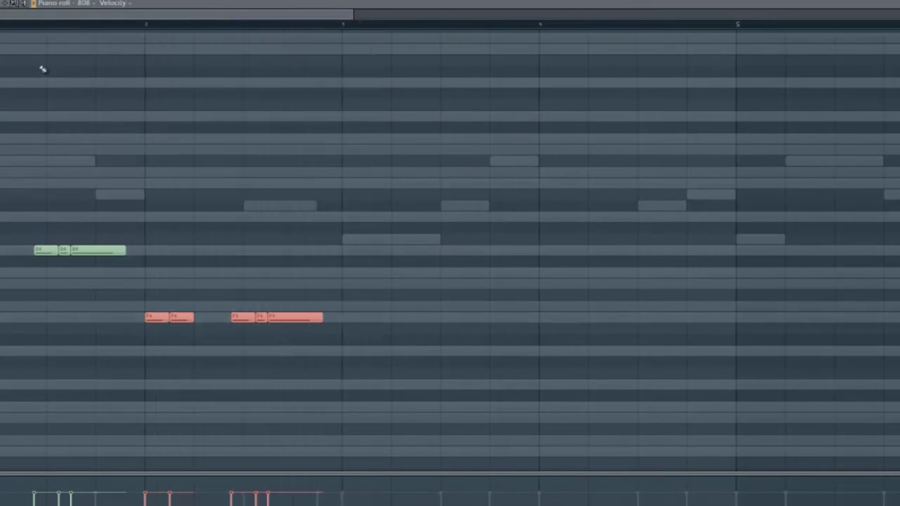
# - Duplicate the two-bar 808 pattern into bars 3 and 4, aligned with the start of bar 3
pyautogui.hotkey('ctrl', 'a')
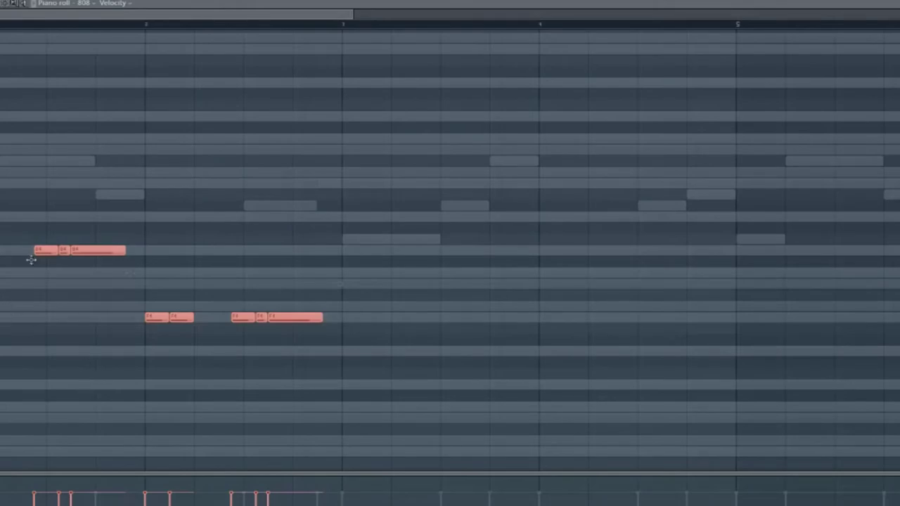
pyautogui.hotkey('ctrl', 'b')
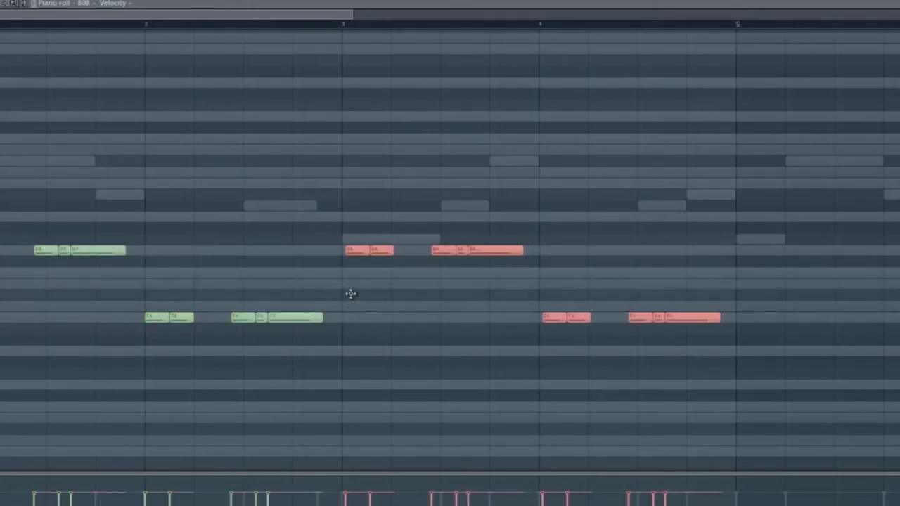
pyautogui.press('space')
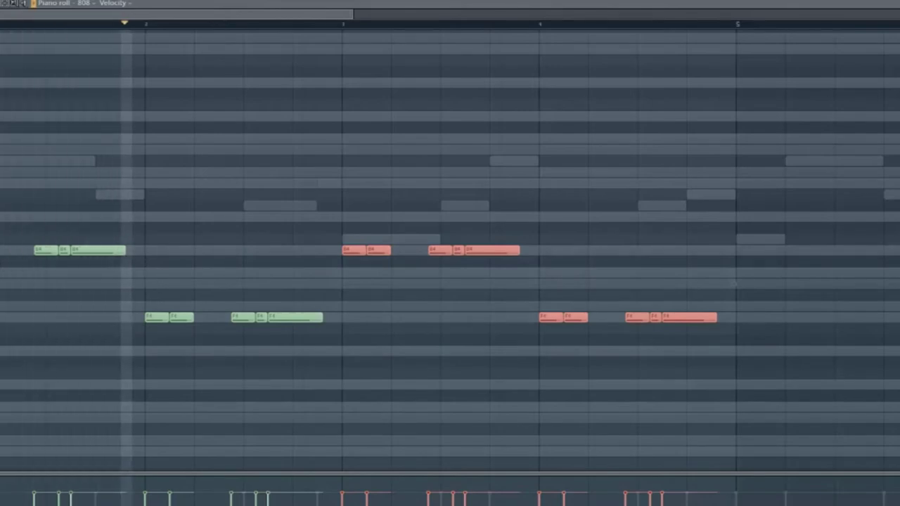
# - Lengthen the B4 notes before the gaps in bars 1 and 3, extending the last note of each to the bar's end
pyautogui.moveTo(16, 255); pyautogui.dragTo(28, 259)
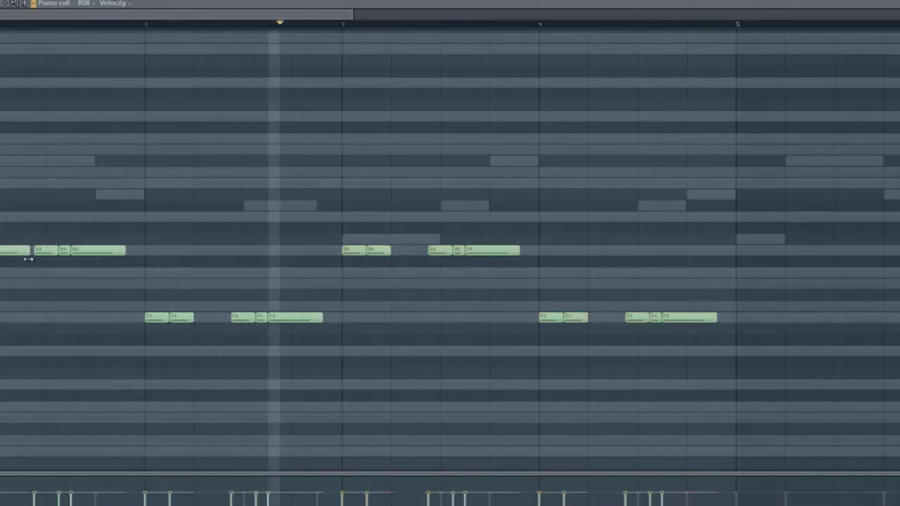
pyautogui.press('space')
pyautogui.press('space')
pyautogui.moveTo(391, 250); pyautogui.dragTo(424, 249)
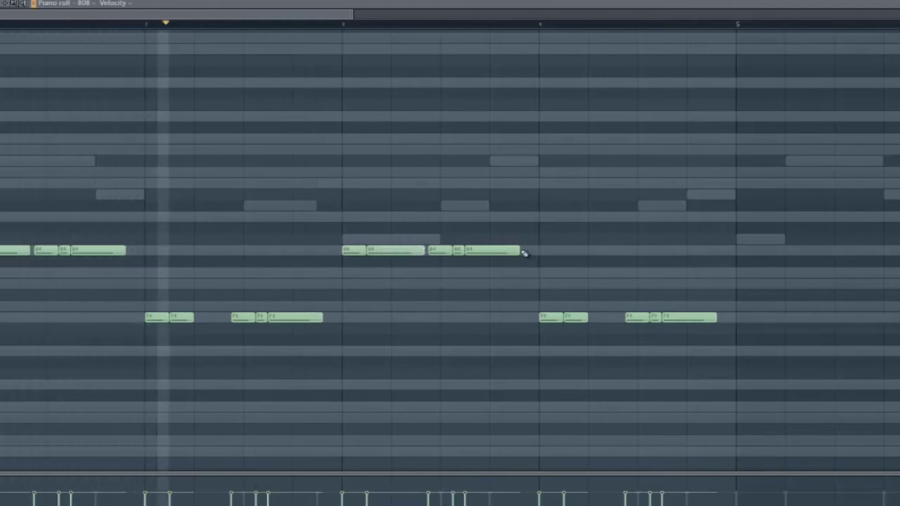
pyautogui.moveTo(519, 250); pyautogui.dragTo(538, 250)
pyautogui.press('space')
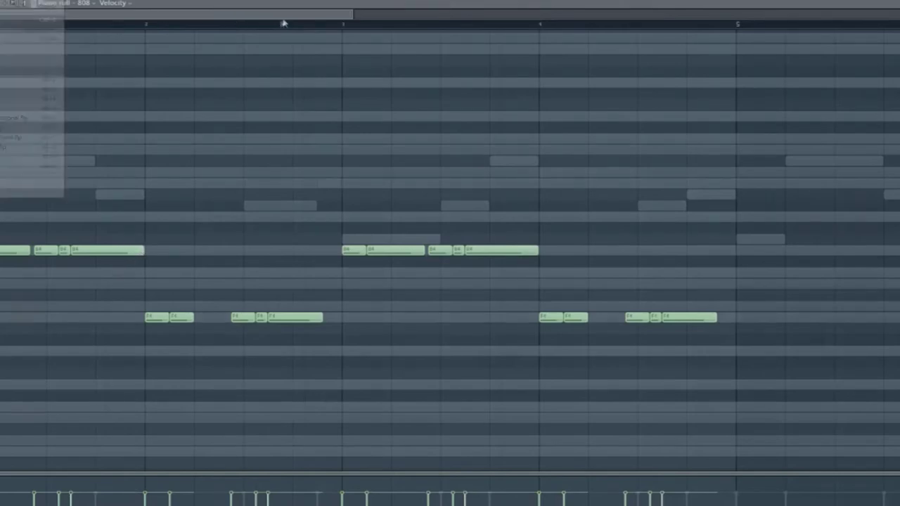
# - Add a short F5 slide note over the end of bar 1, finishing at the bar line, and play it back
pyautogui.moveTo(263, 30); pyautogui.dragTo(199, 187)
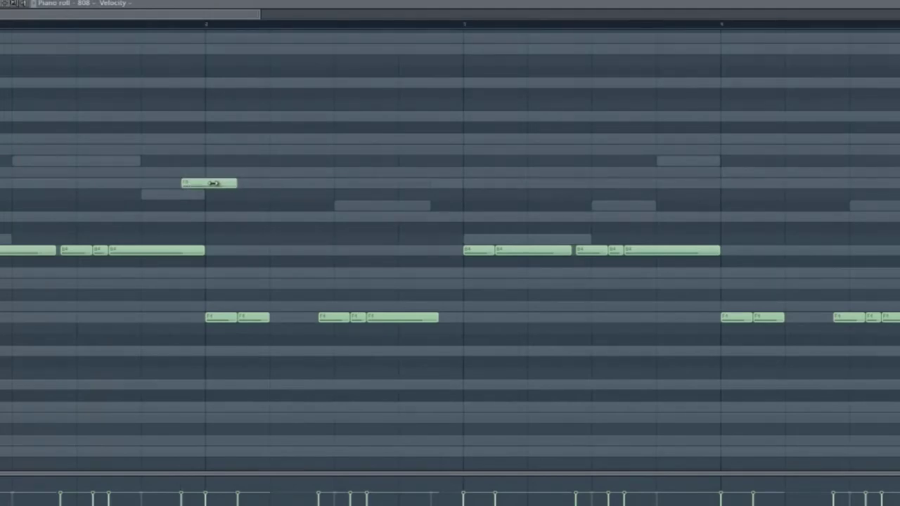
pyautogui.doubleClick(188, 182)
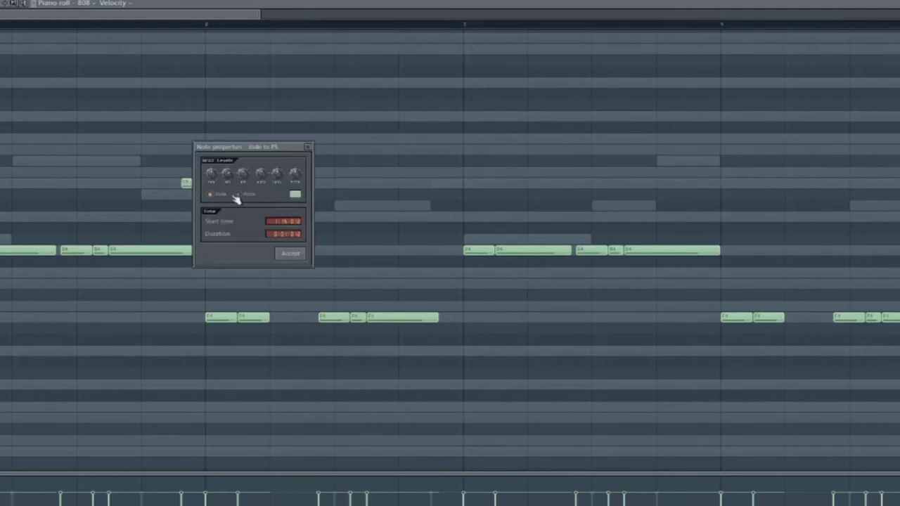
pyautogui.press('Return')
pyautogui.press('space')
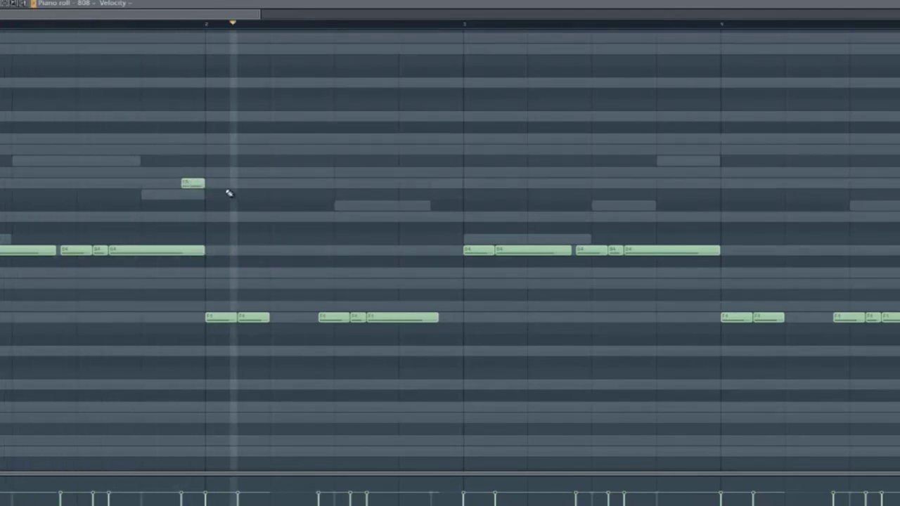
# - Lengthen the second F4 note of bar 2 to three sixteenths of a bar and extend the last one to the bar's end
pyautogui.moveTo(270, 315); pyautogui.dragTo(301, 315)
pyautogui.press('space')
pyautogui.press('space')
pyautogui.moveTo(430, 314); pyautogui.dragTo(460, 321)
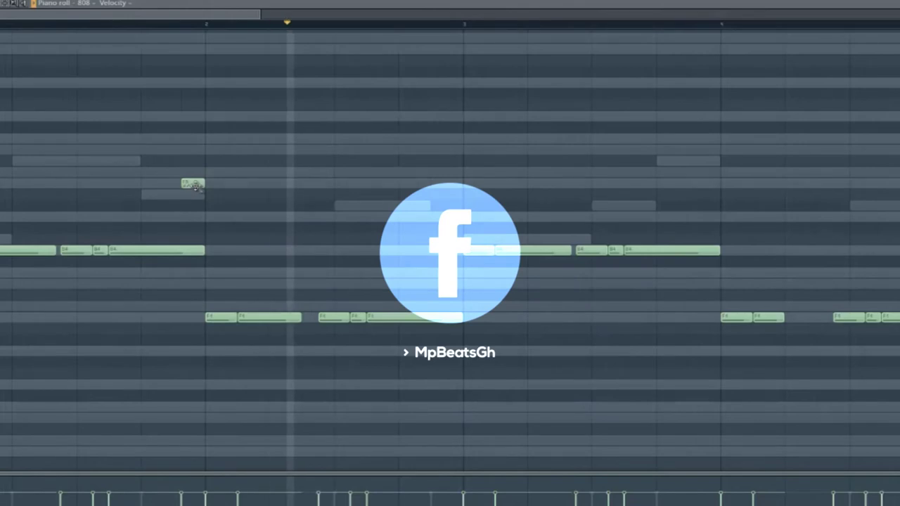
pyautogui.press('space')
# - Add a one-sixteenth-bar F5 slide note near the end of bar 2 and play the line back
pyautogui.click(439, 183)
pyautogui.doubleClick(441, 185)
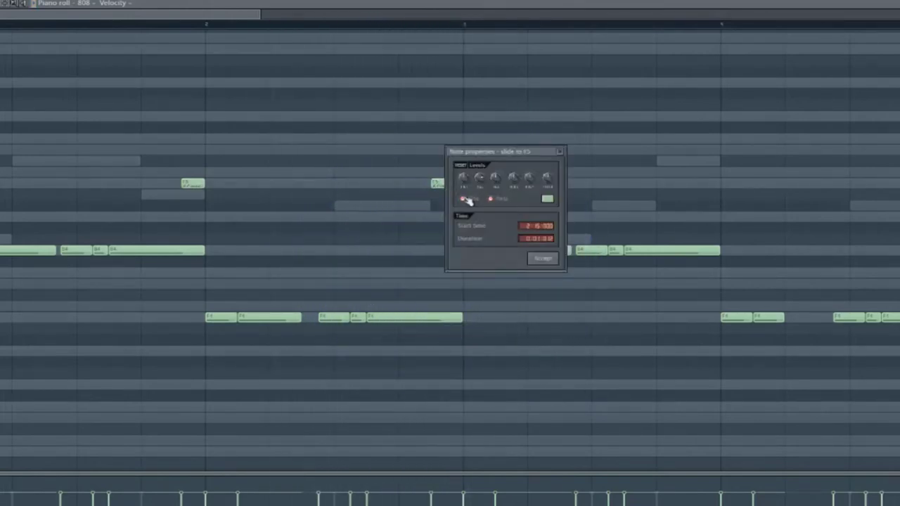
pyautogui.click(540, 257)
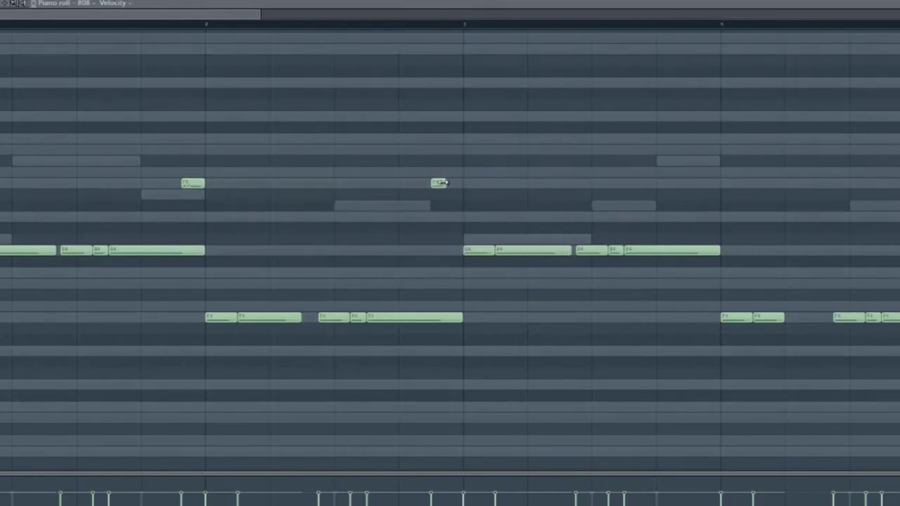
pyautogui.press('space')
pyautogui.moveTo(261, 14); pyautogui.dragTo(379, 14)
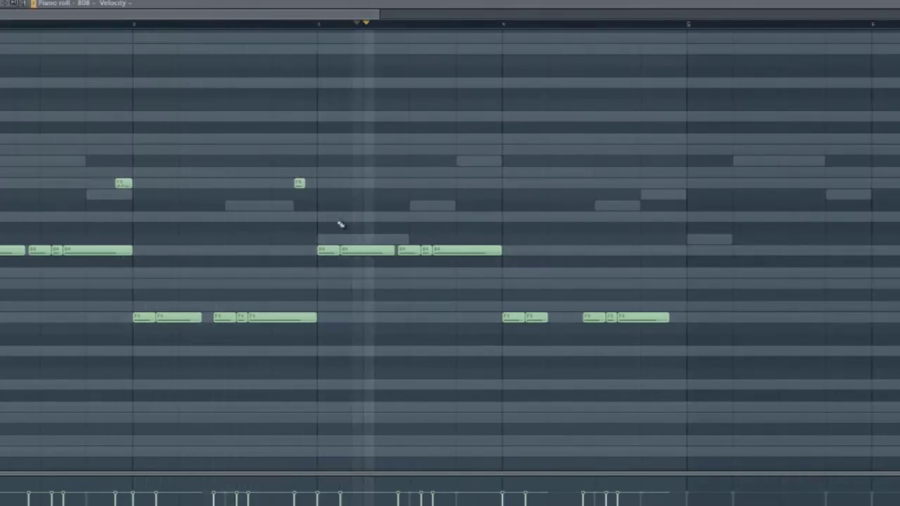
pyautogui.press('space')
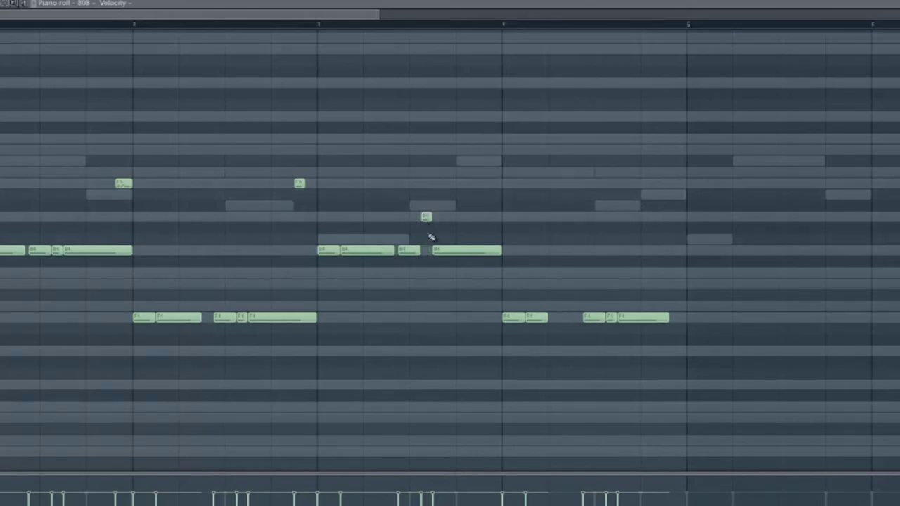
# - Raise the shortest B4 note of bar 3 to F5, lengthen it, and delete the long B4 note following it
pyautogui.press('space')
pyautogui.moveTo(437, 248)
pyautogui.mouseDown()
pyautogui.moveTo(441, 238)
pyautogui.moveTo(446, 254)
pyautogui.mouseUp()
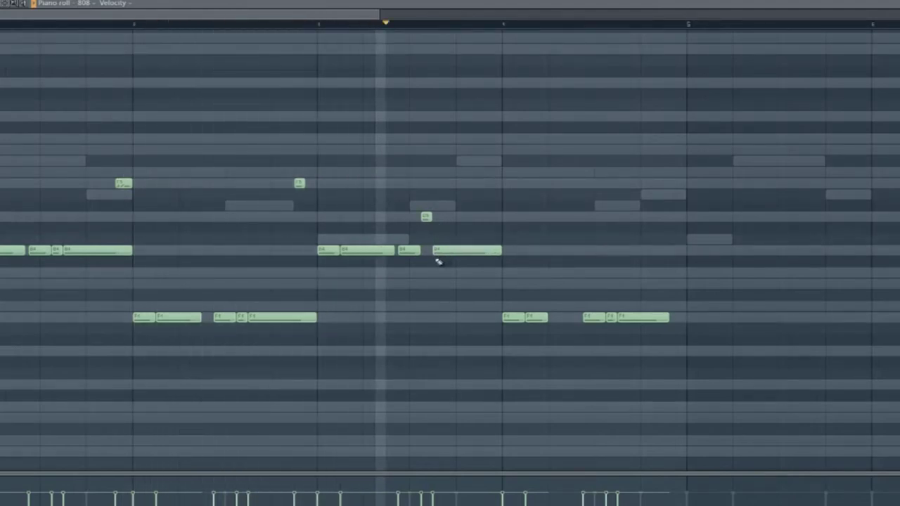
pyautogui.press('space')
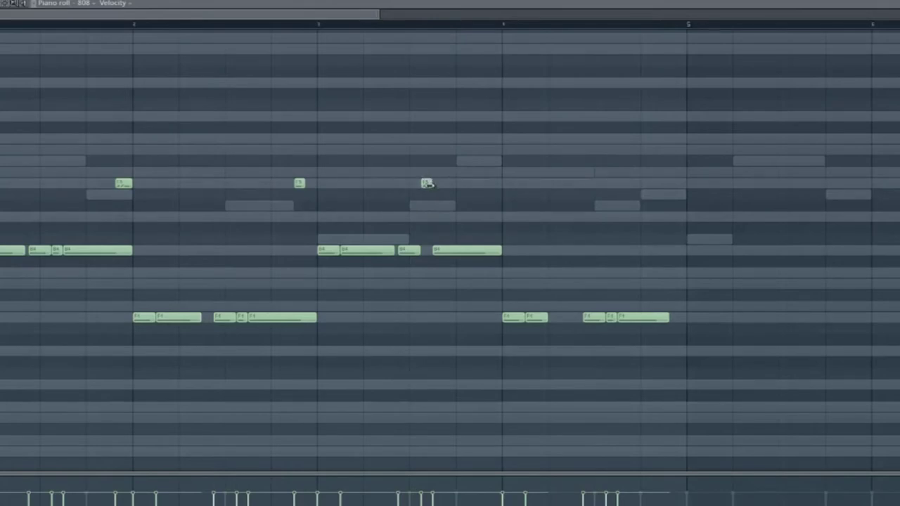
pyautogui.rightClick(450, 252)
pyautogui.press('space')
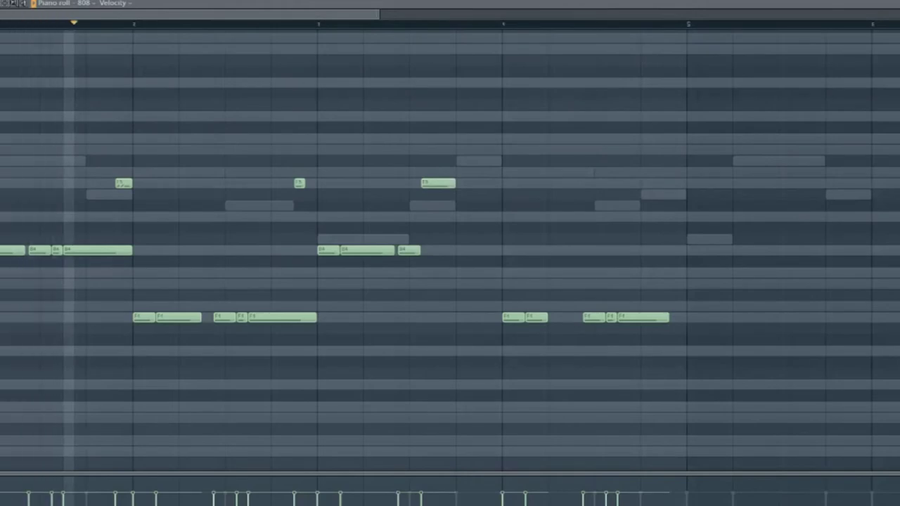
# - In bar 3, overlap the third B4 note slightly with the F5 note, shorten the F5, and add a B4 note reaching the bar's end
pyautogui.hotkey('alt', 'f')
pyautogui.press('Escape')
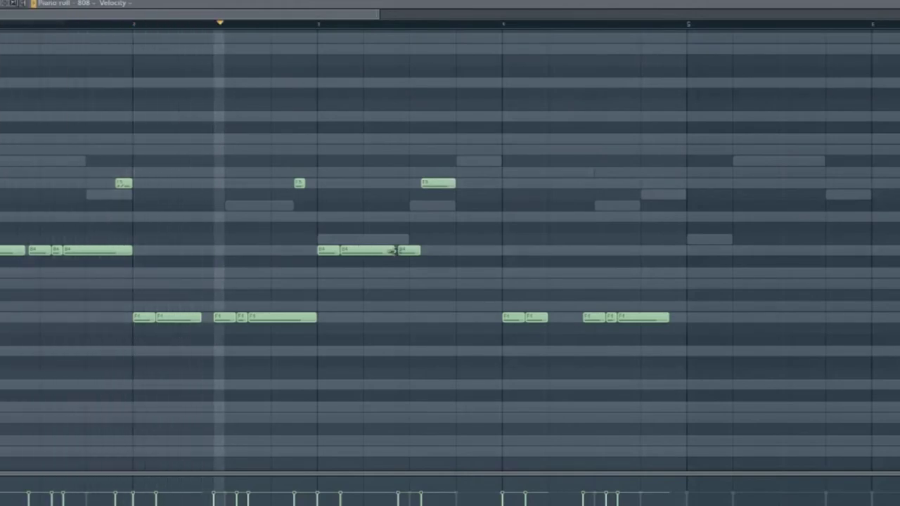
pyautogui.moveTo(420, 251); pyautogui.dragTo(423, 250)
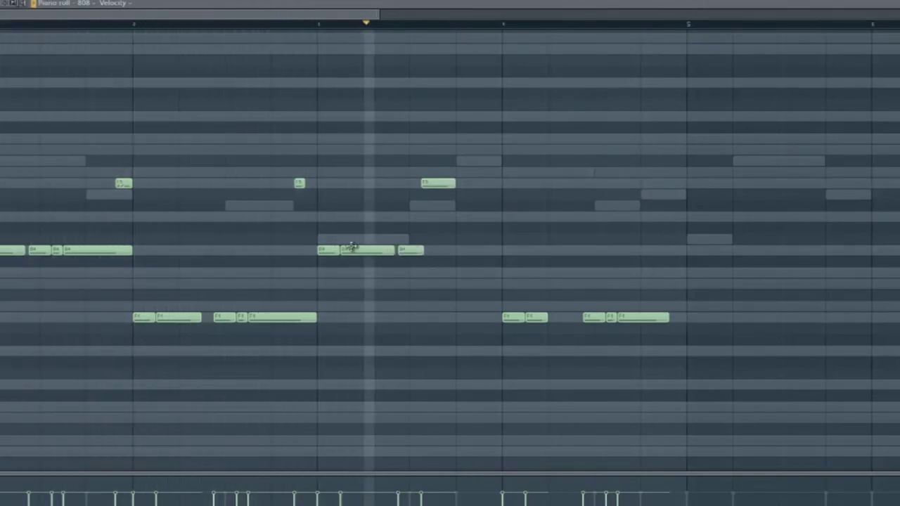
pyautogui.press('space')
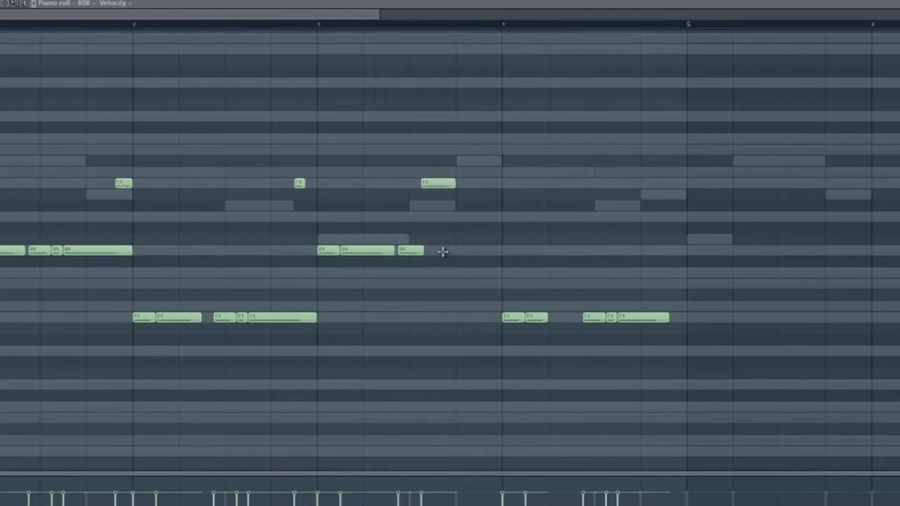
pyautogui.moveTo(451, 185); pyautogui.dragTo(446, 184)
pyautogui.press('space')
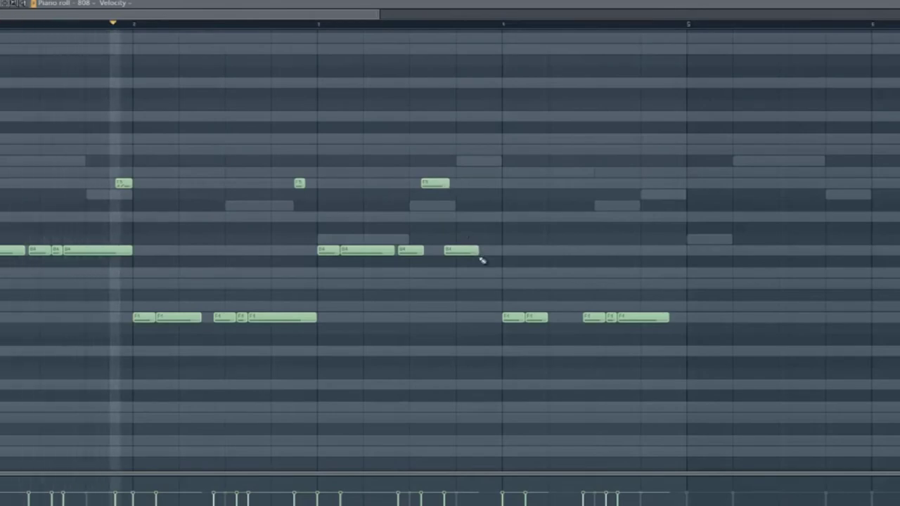
pyautogui.moveTo(476, 251); pyautogui.dragTo(500, 251)
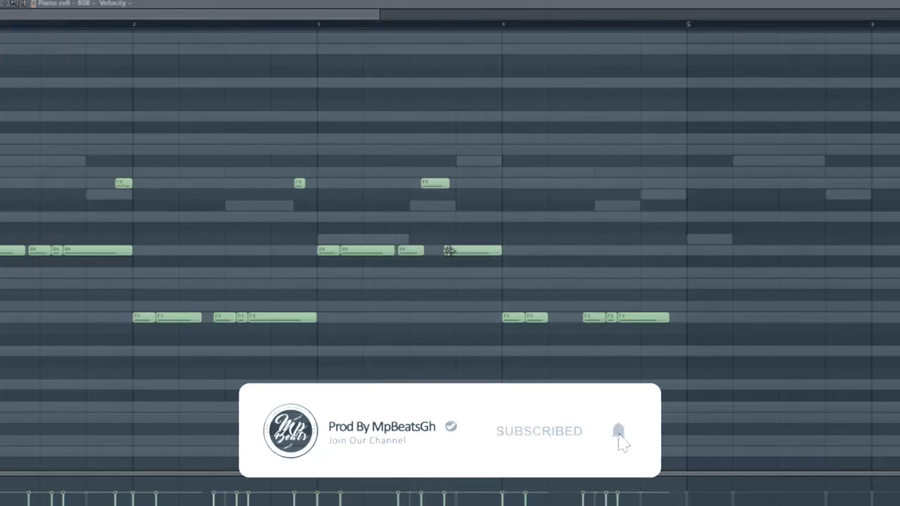
# - In bar 4, shorten the last F4 note to an eighth of a bar and follow it with a quarter-bar D5 note
pyautogui.moveTo(356, 24); pyautogui.dragTo(296, 20)
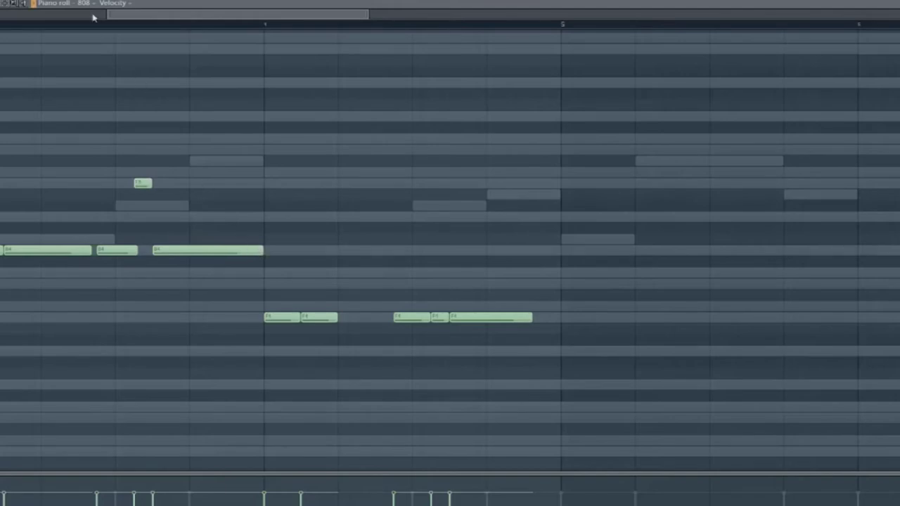
pyautogui.moveTo(105, 14); pyautogui.dragTo(3, 14)
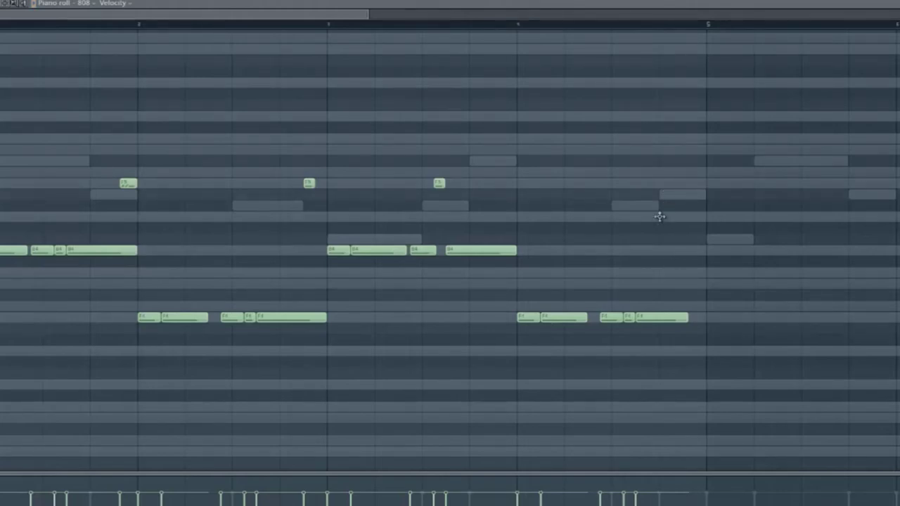
pyautogui.moveTo(687, 316); pyautogui.dragTo(658, 316)
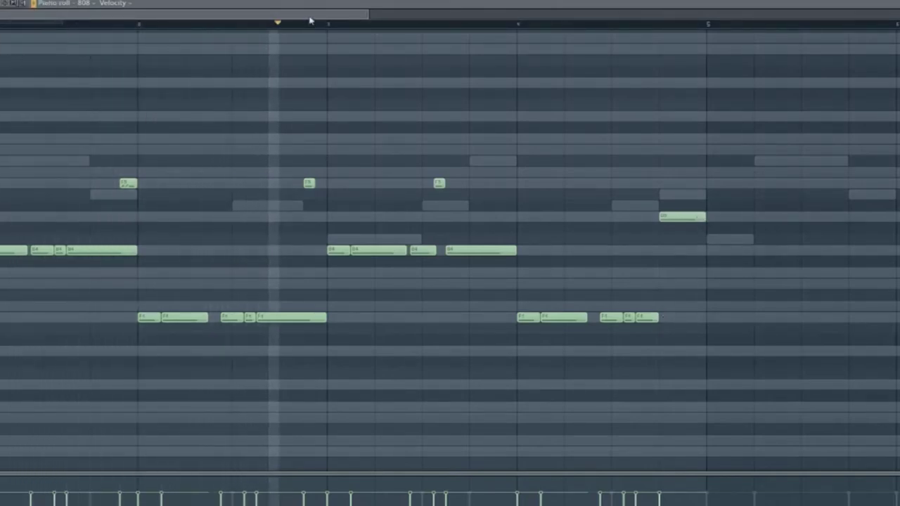
pyautogui.click(392, 18)
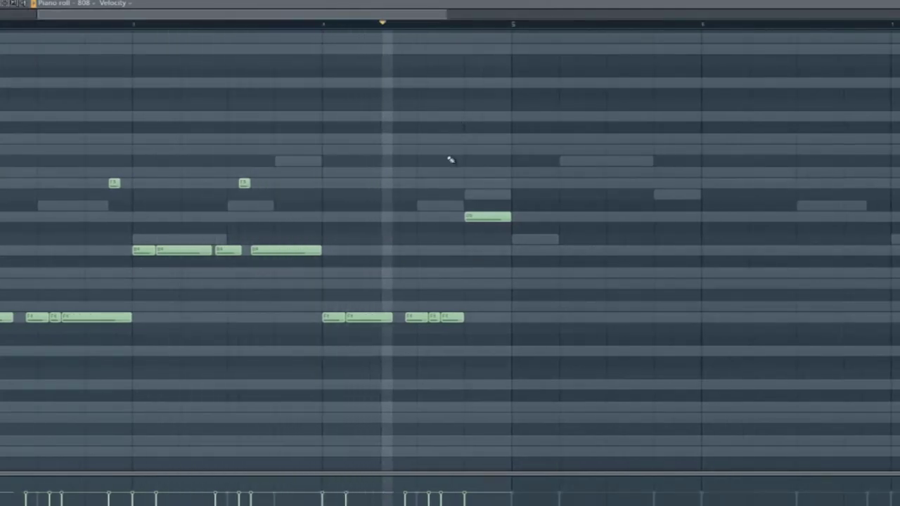
# - Shift the D5 note at the end of bar 4 slightly later and shorten it to a sixteenth of a bar
pyautogui.press('space')
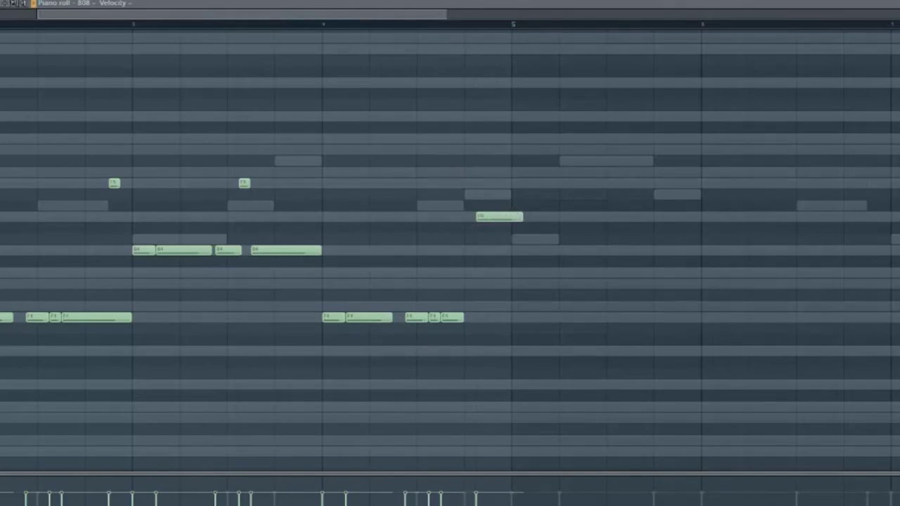
pyautogui.hotkey('alt', 'f')
pyautogui.press('Escape')
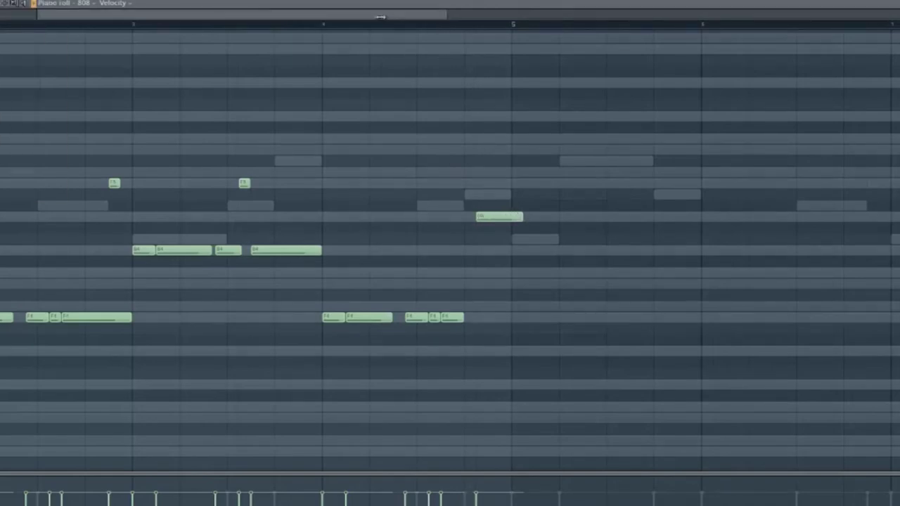
pyautogui.scroll(3, 450, 172)
pyautogui.press('space')
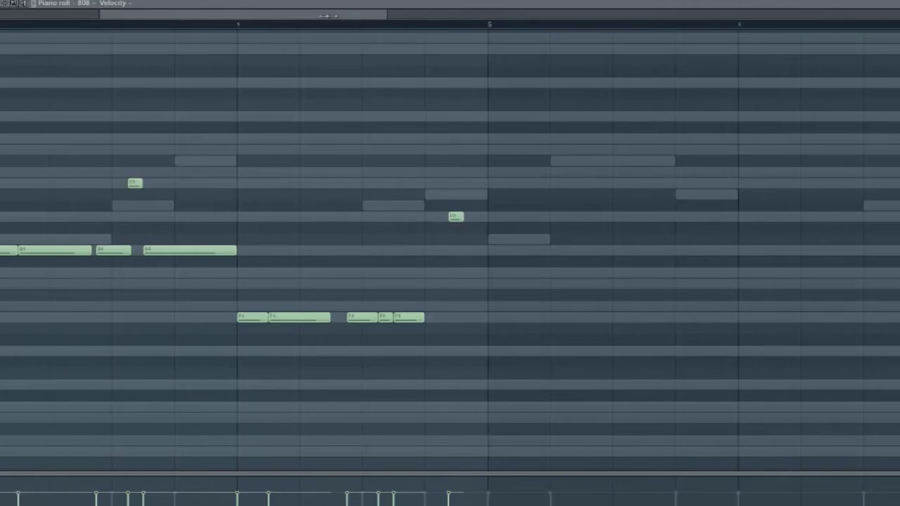
# - Rework the D5 ending of bar 4 into two consecutive notes, each a sixteenth of a bar, filling the bar's last eighth
pyautogui.moveTo(328, 16); pyautogui.dragTo(325, 16)
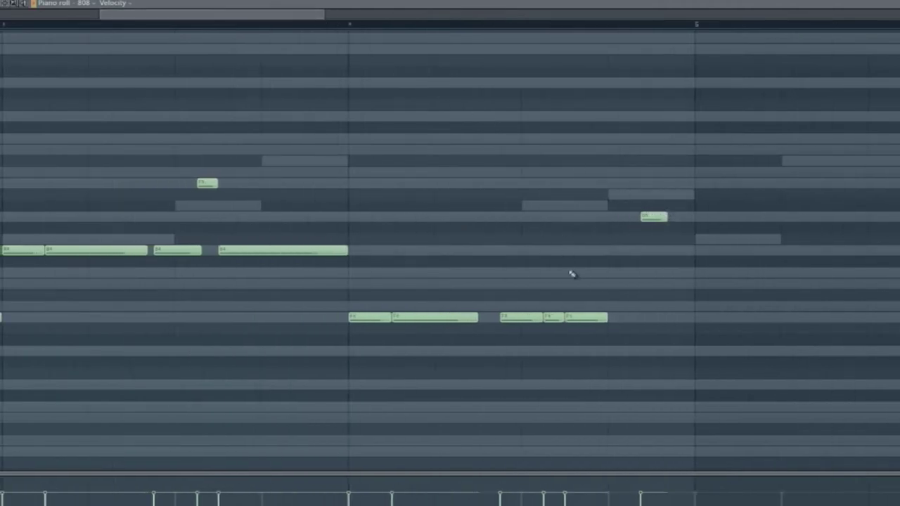
pyautogui.click(666, 218)
pyautogui.press('space')
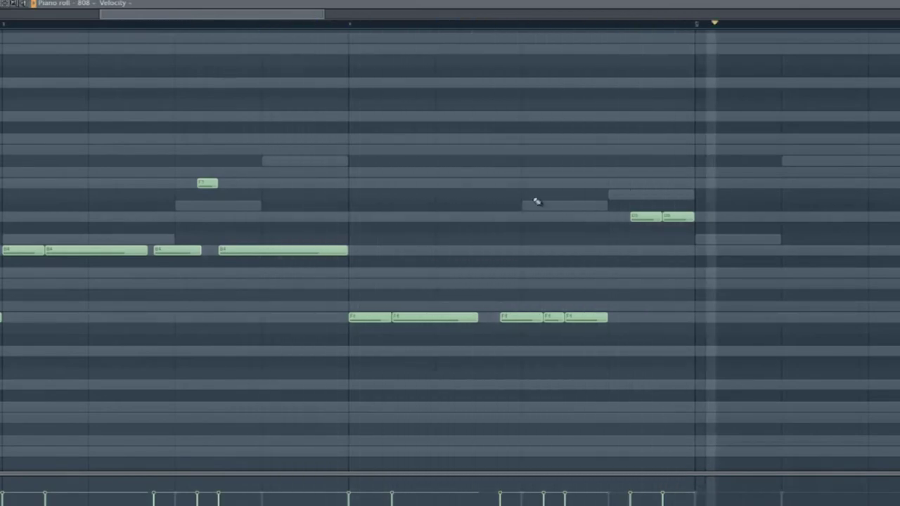
pyautogui.press('space')
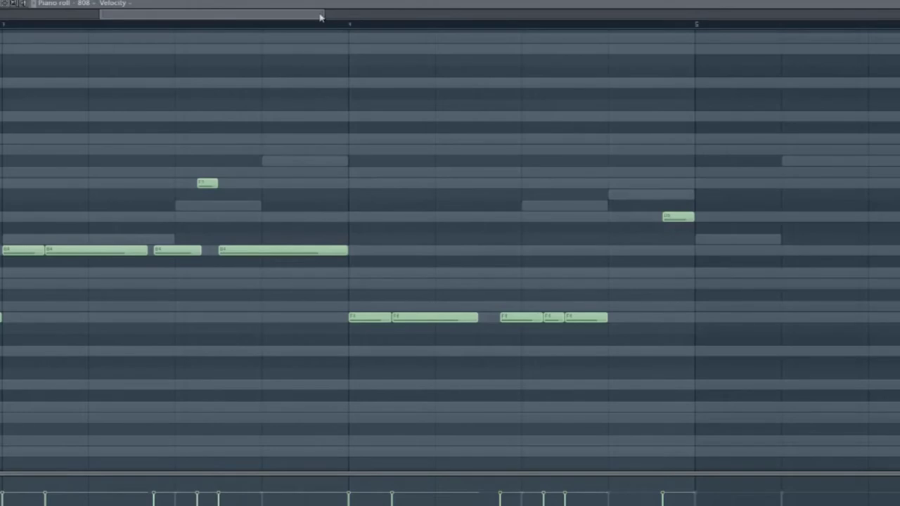
pyautogui.moveTo(322, 10); pyautogui.dragTo(518, 35)
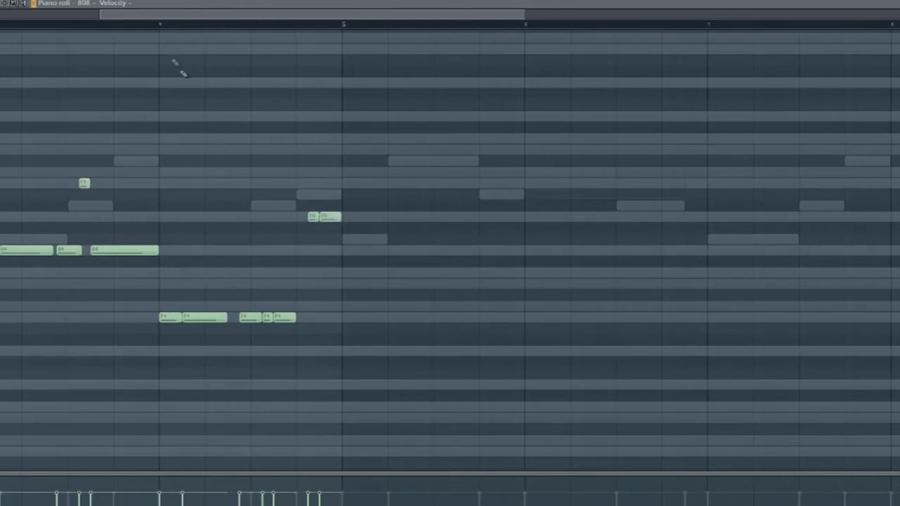
pyautogui.press('space')
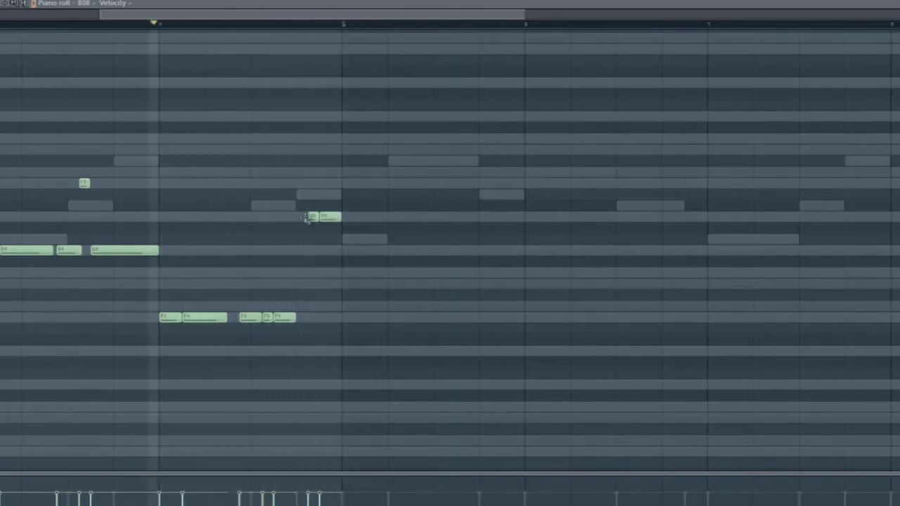
pyautogui.moveTo(337, 216); pyautogui.dragTo(330, 216)
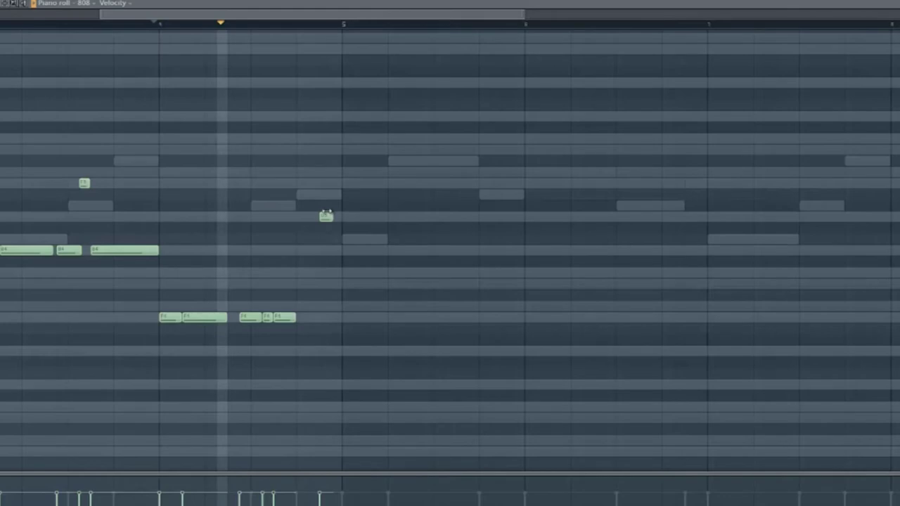
pyautogui.click(334, 216)
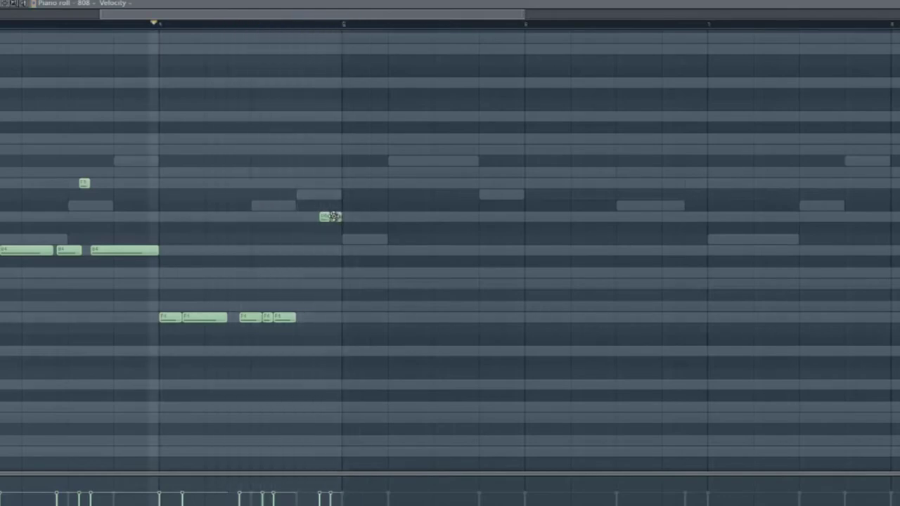
# - Lengthen the last F4 note in bar 4 to a quarter of a bar and select the whole 808 line
pyautogui.moveTo(297, 314); pyautogui.dragTo(318, 315)
pyautogui.press('space')
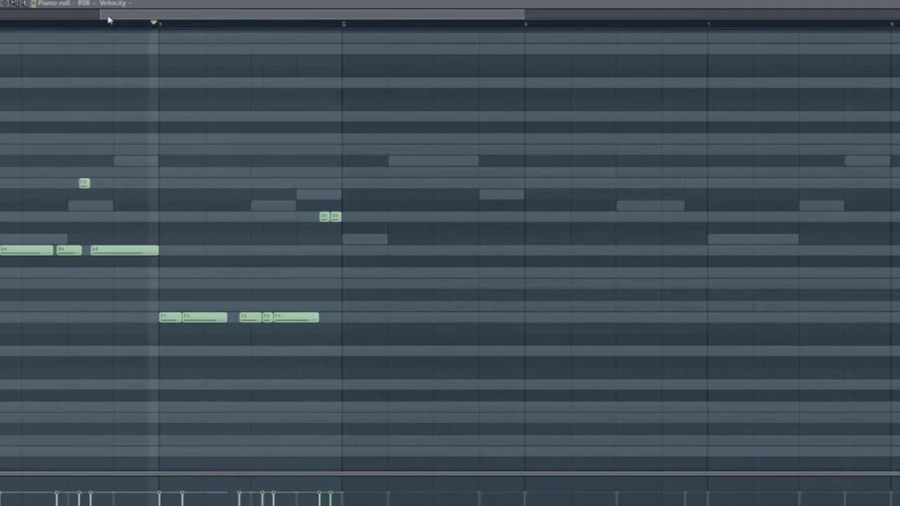
pyautogui.moveTo(102, 14); pyautogui.dragTo(9, 7)
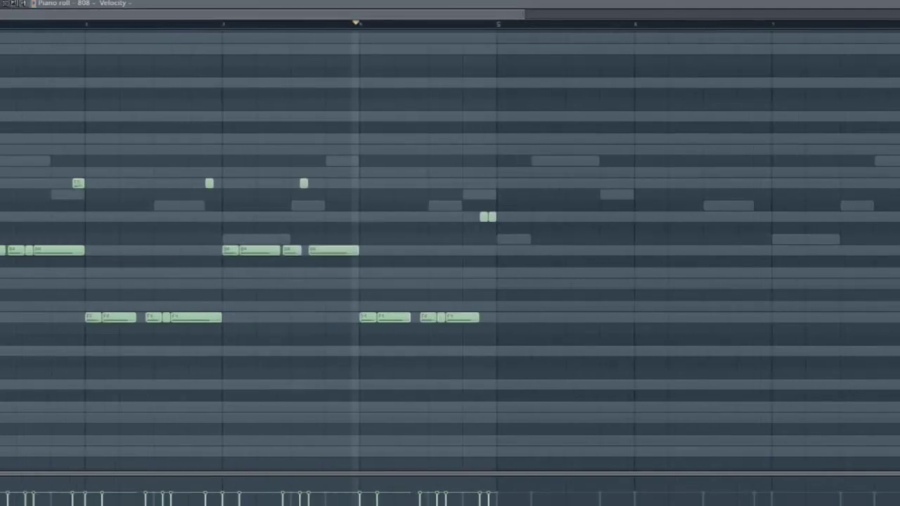
pyautogui.hotkey('ctrl', 'a')
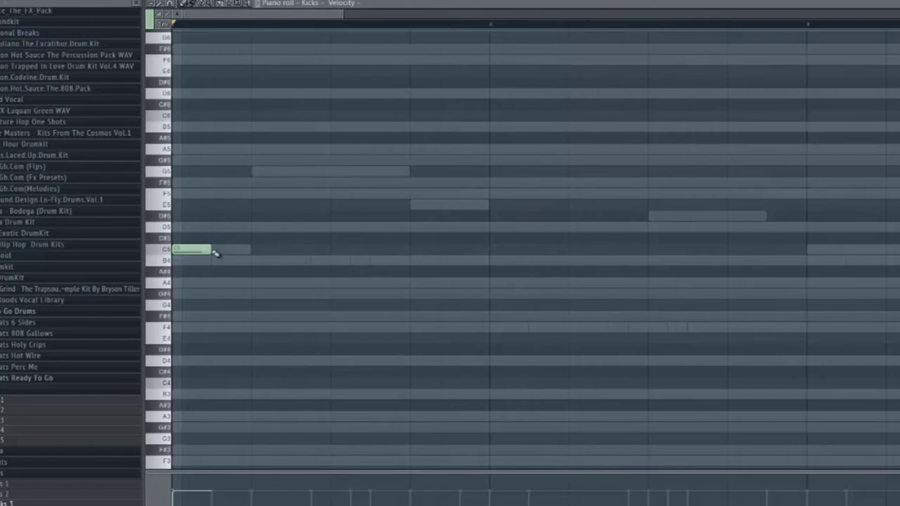
# - In the Kicks pattern, add C5 hits on the 808 rhythm through bar 1, shortening those from the third onward to a sixteenth of a bar
pyautogui.press('space')
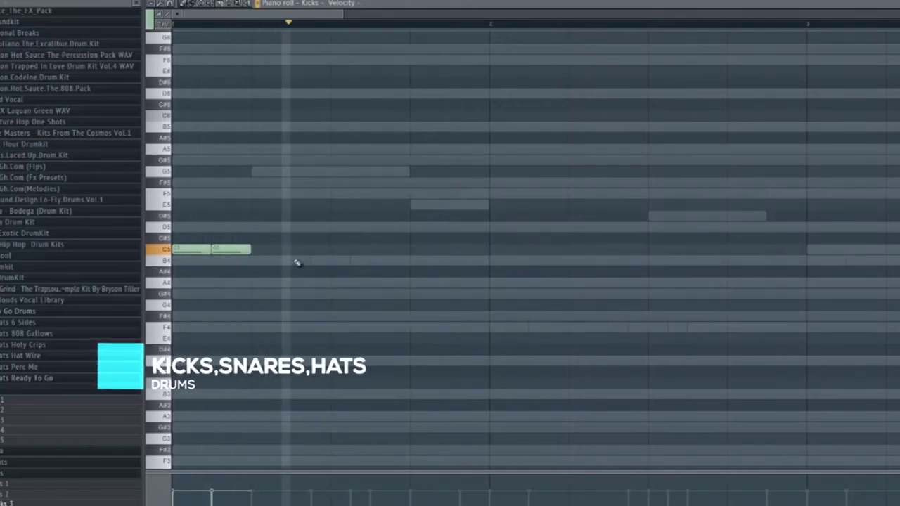
pyautogui.click(314, 251)
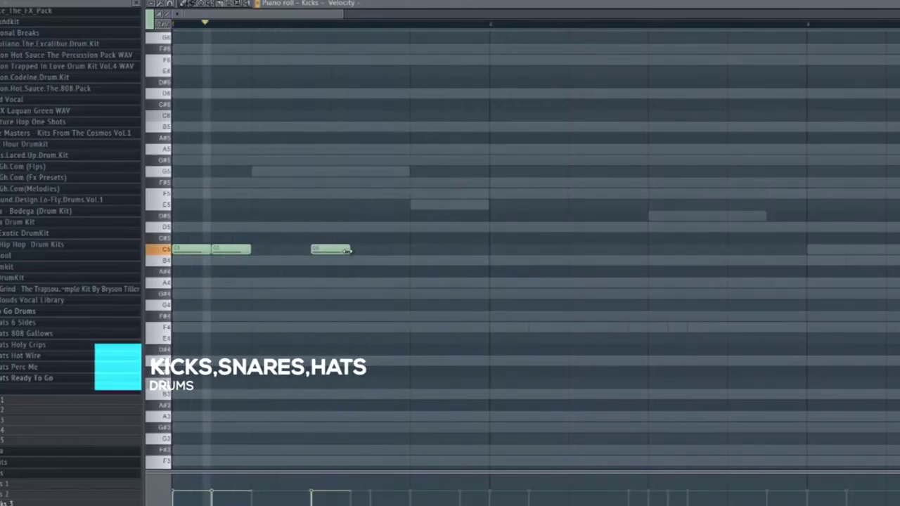
pyautogui.press('space')
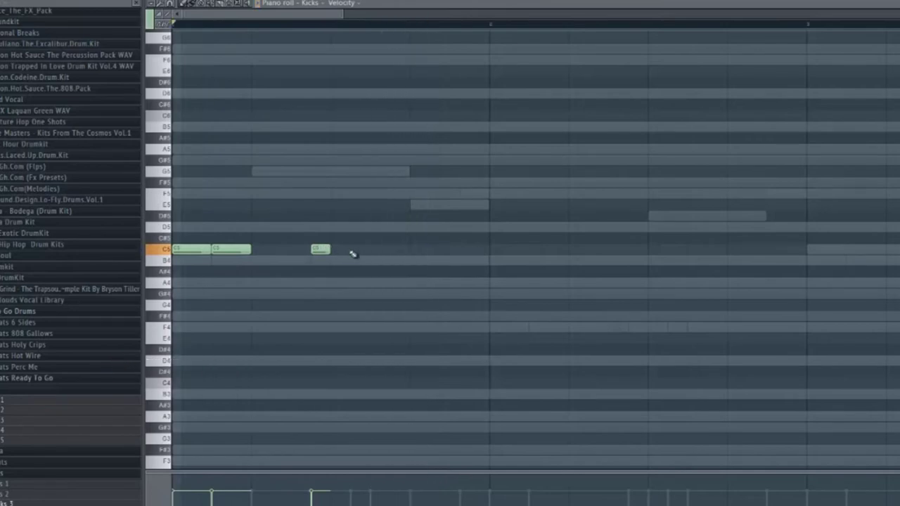
pyautogui.press('space')
pyautogui.click(378, 250)
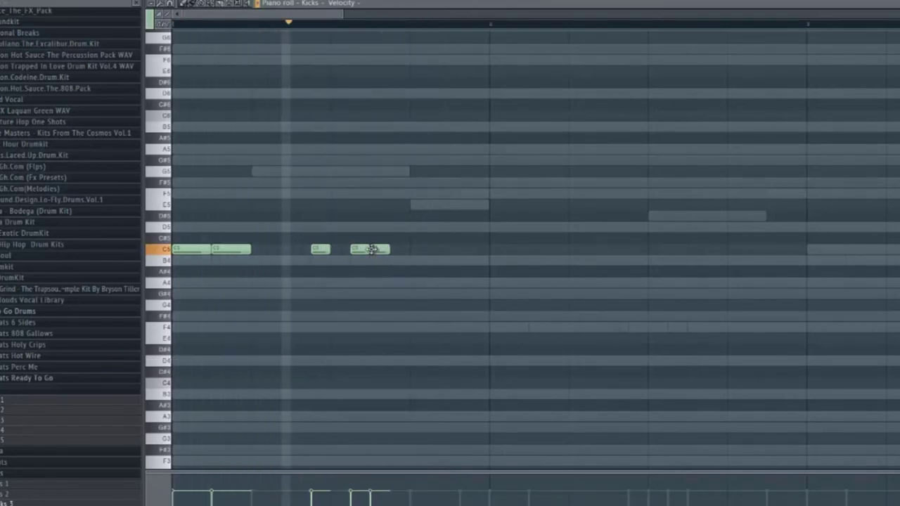
# - Place five C5 kick hits in each of bars 2 and 3, matching the 808 rhythm, each a sixteenth of a bar long
pyautogui.click(461, 251)
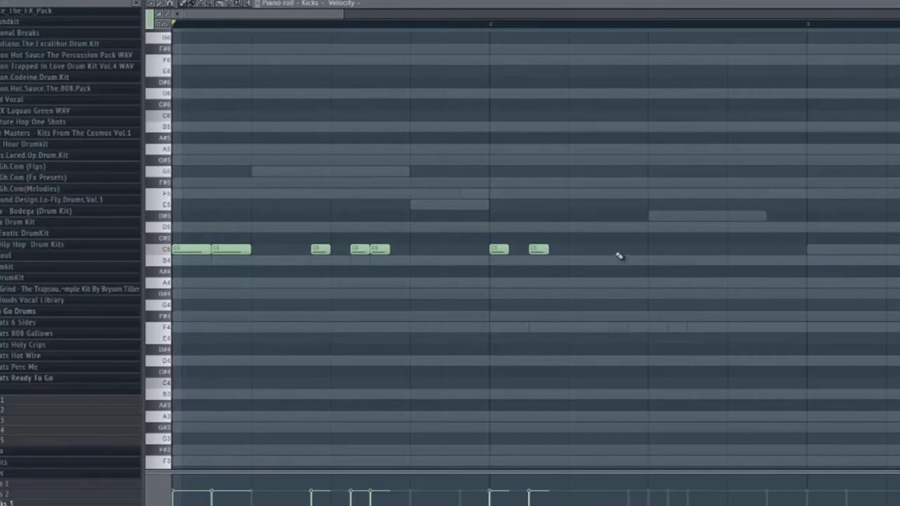
pyautogui.click(689, 250)
pyautogui.press('space')
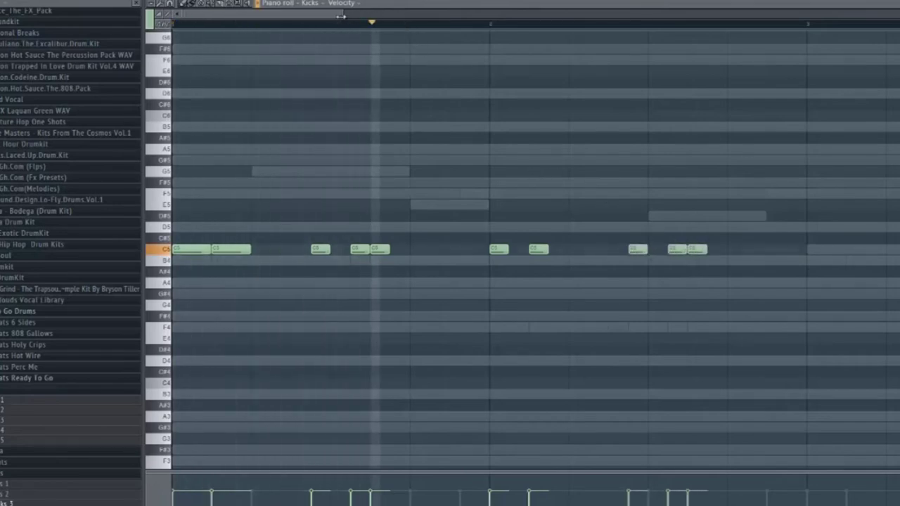
pyautogui.moveTo(340, 15); pyautogui.dragTo(450, 24)
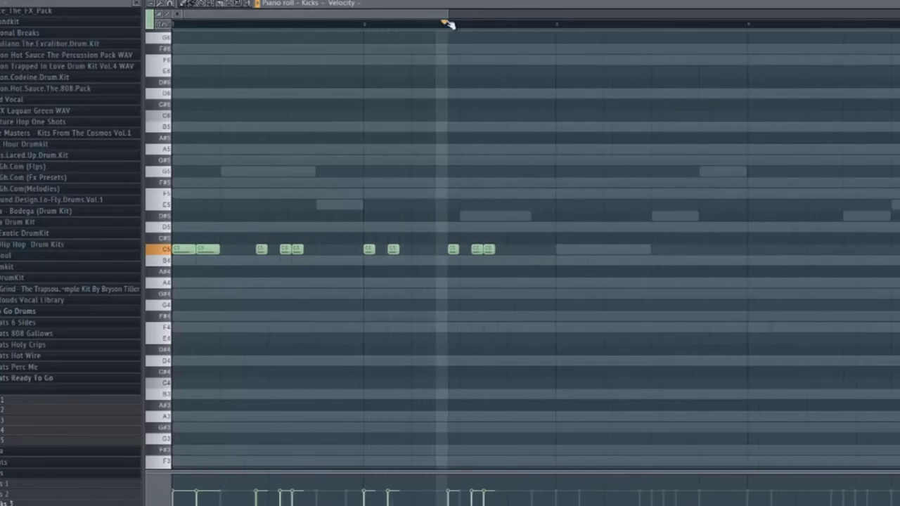
pyautogui.click(559, 251)
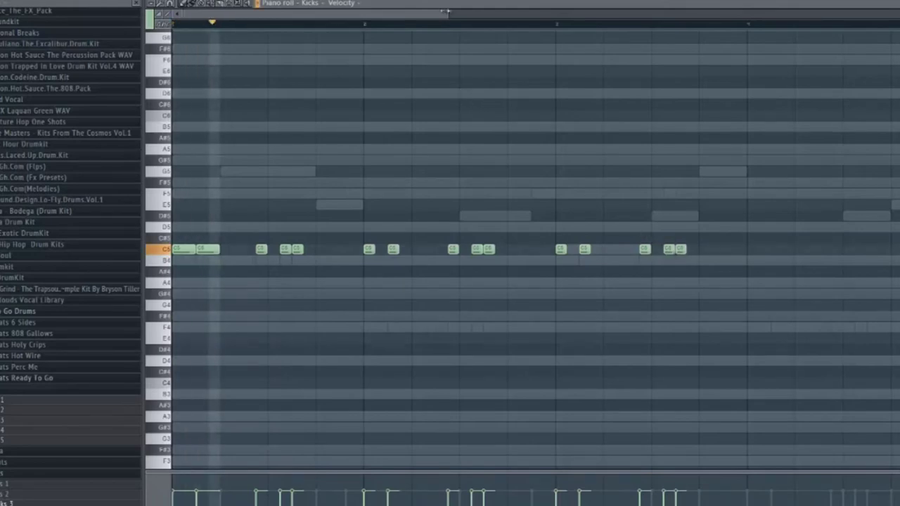
# - Fill bar 4 with the same five C5 kick hits plus a pair in its last eighth, and play the pattern
pyautogui.scroll(-2, 464, 104)
pyautogui.click(140, 4)
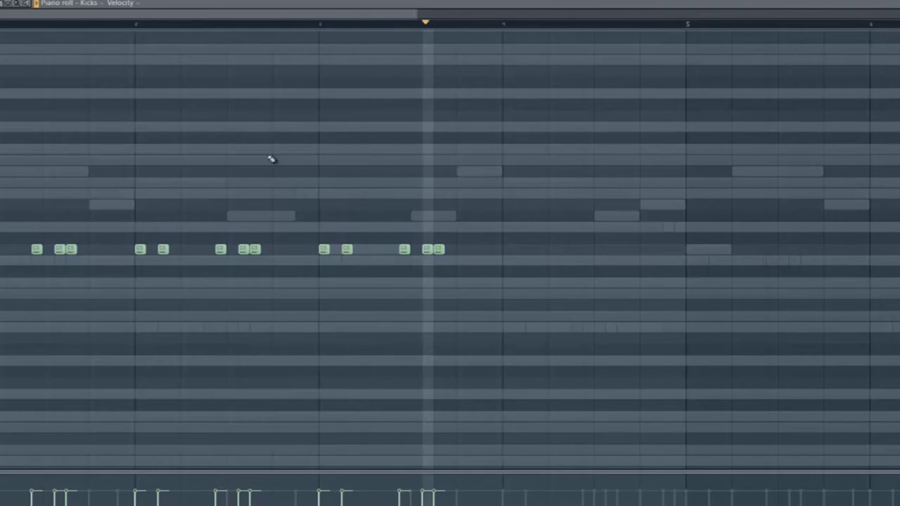
pyautogui.click(506, 248)
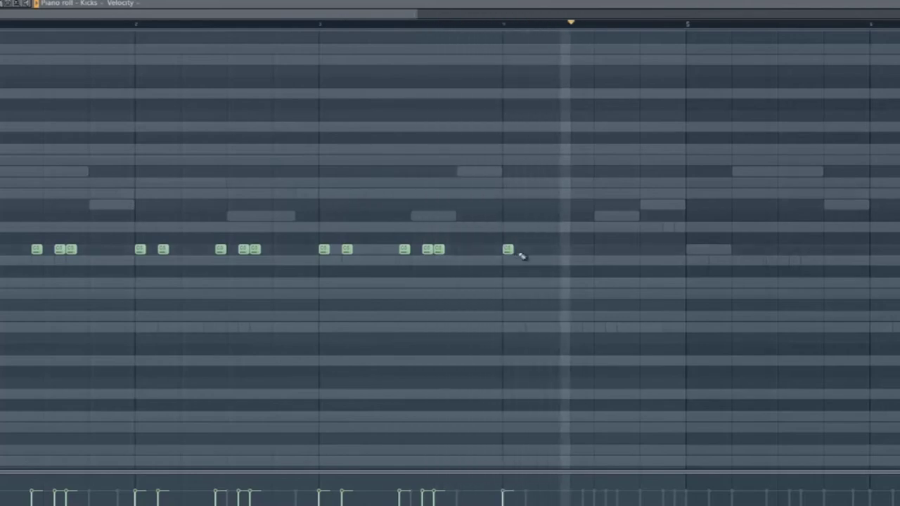
pyautogui.click(530, 249)
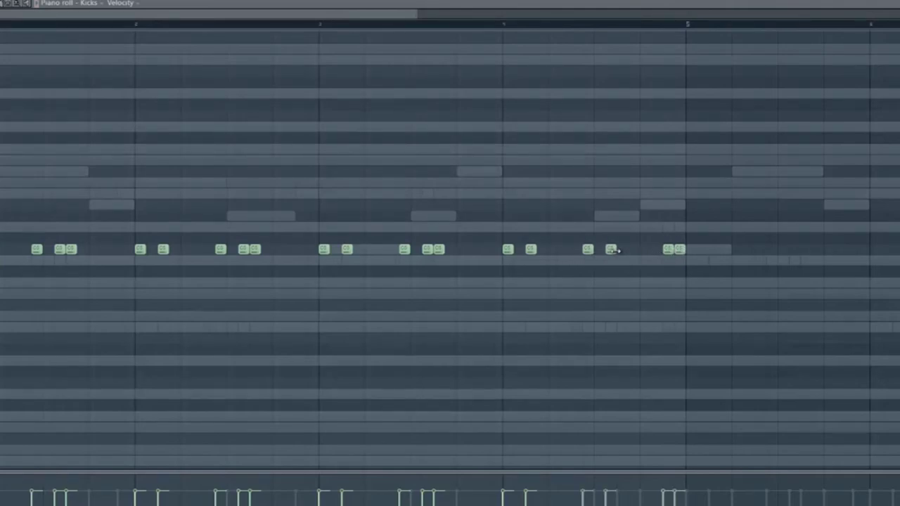
pyautogui.press('space')
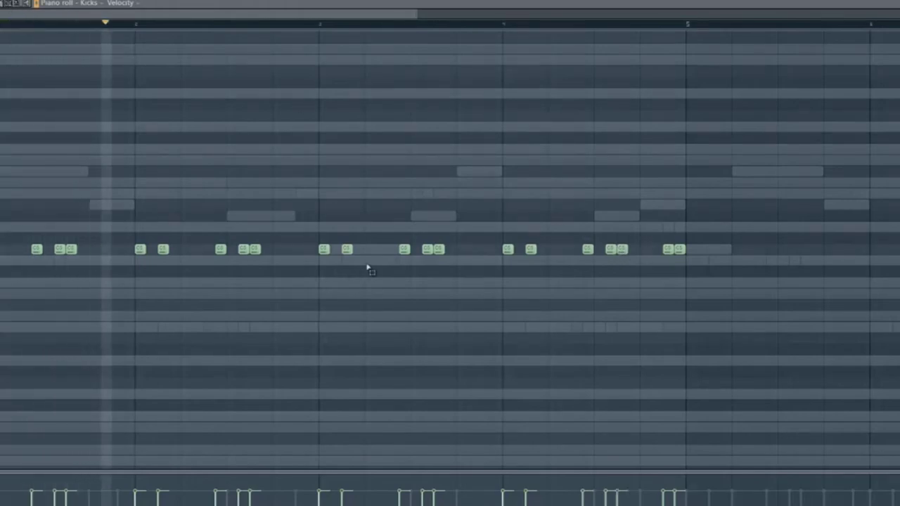
# - Duplicate the whole four-bar kick pattern so that the copy starts exactly at bar 5 and runs through bar 8
pyautogui.hotkey('ctrl', 'a')
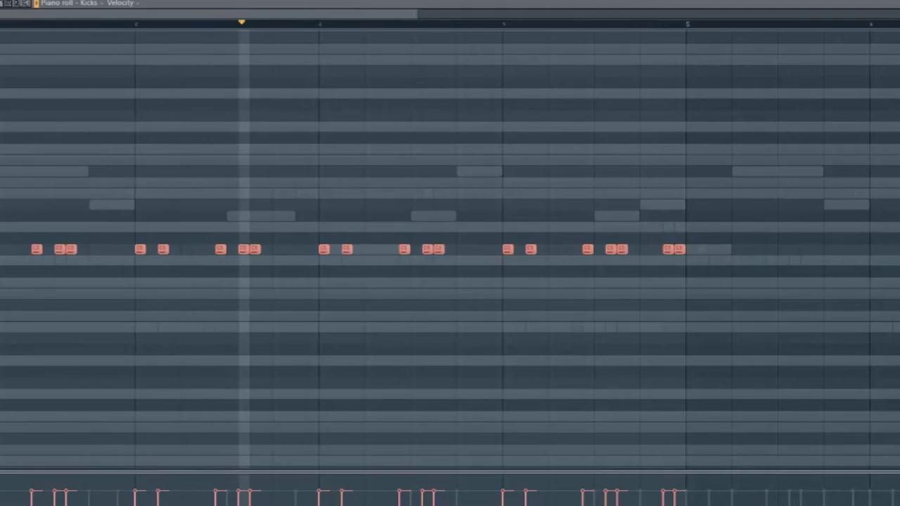
pyautogui.hotkey('ctrl', 'b')
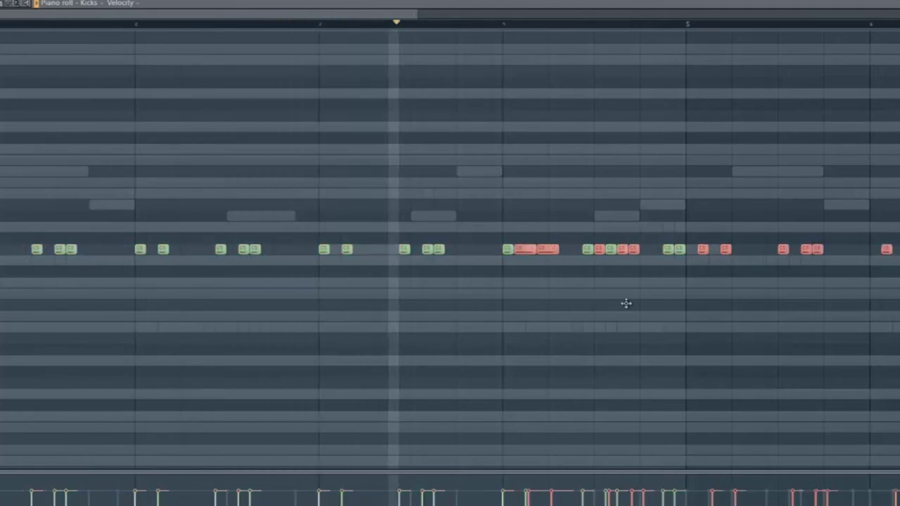
pyautogui.hotkey('ctrl', 'b')
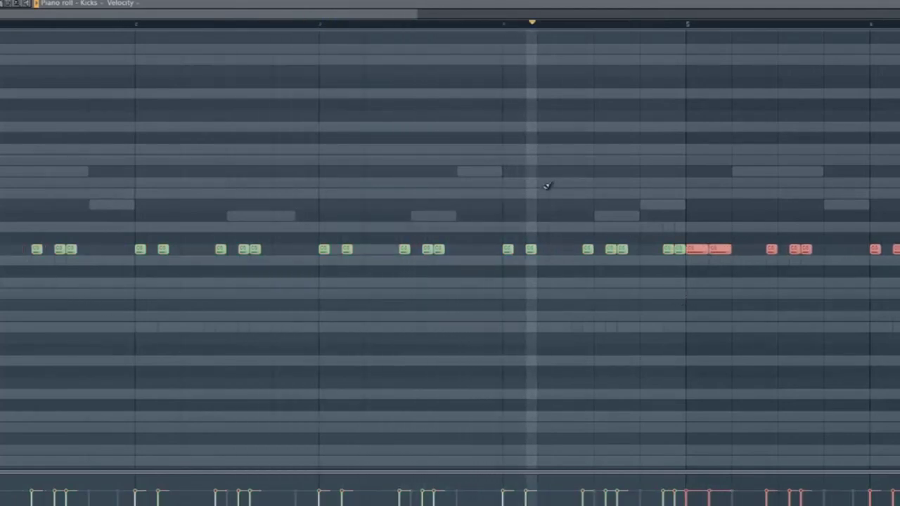
pyautogui.moveTo(401, 18); pyautogui.dragTo(830, 44)
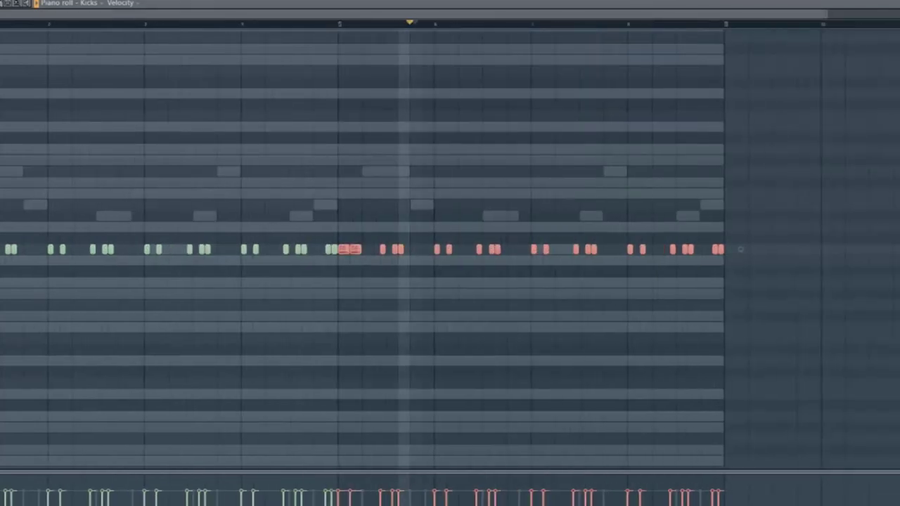
# - Leave the kick notes and open the second Grammy Dreams sound kit folder in the sample browser
pyautogui.press('F7')
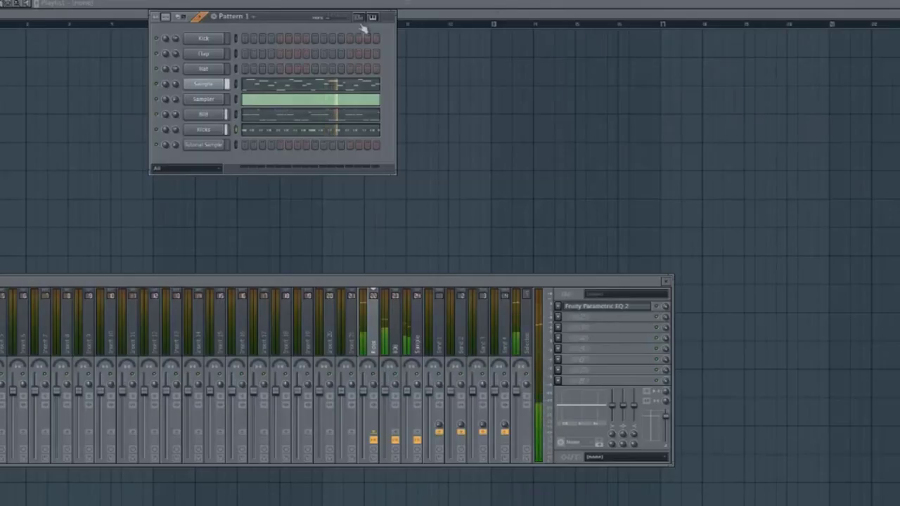
pyautogui.hotkey('alt', 'F8')
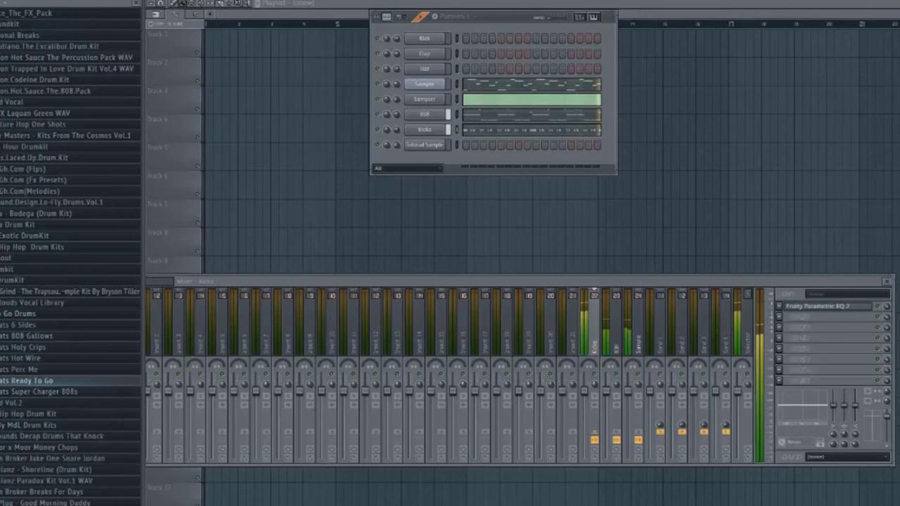
pyautogui.scroll(-10, 71, 281)
pyautogui.scroll(5, 16, 379)
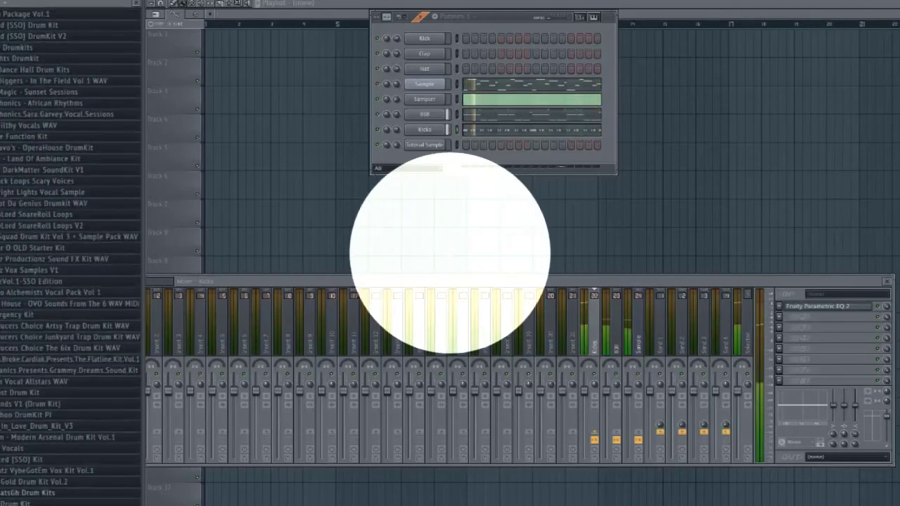
pyautogui.click(16, 378)
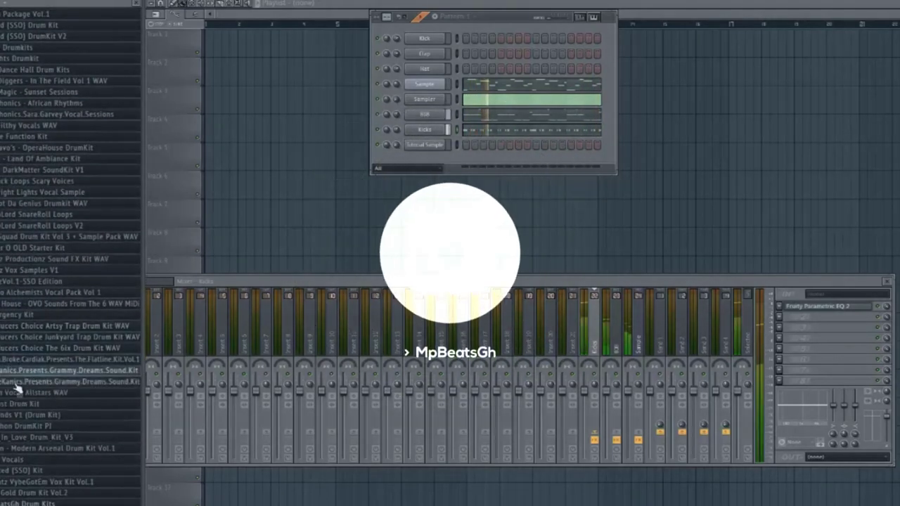
pyautogui.scroll(-4, 16, 436)
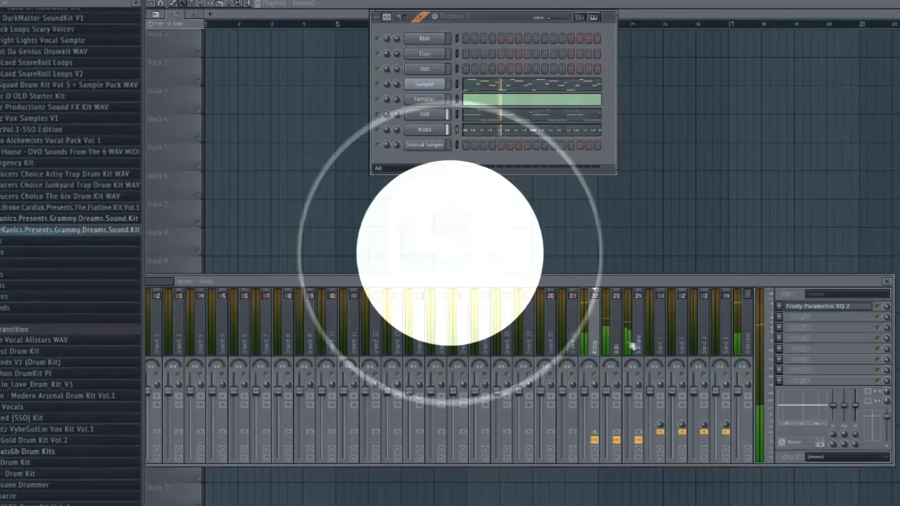
# - In the Sample mixer track's Fruity Parametric EQ 2, shift band 5 slightly lower in frequency and close the equalizer
pyautogui.click(637, 331)
pyautogui.click(818, 307)
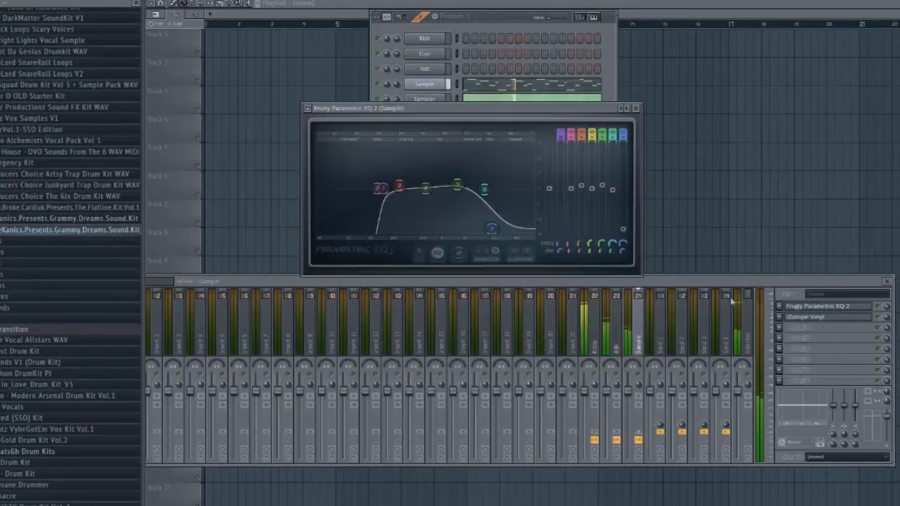
pyautogui.rightClick(458, 187)
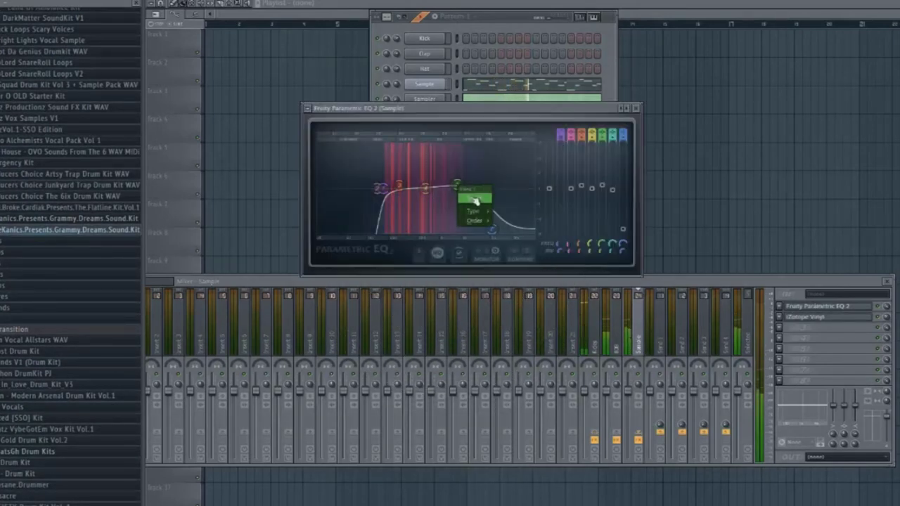
pyautogui.click(471, 198)
pyautogui.moveTo(458, 187); pyautogui.dragTo(458, 185)
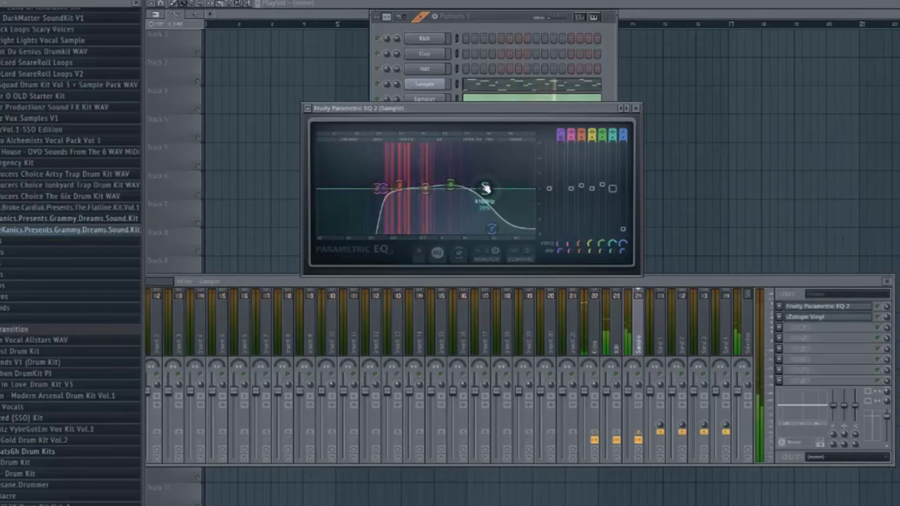
pyautogui.click(635, 107)
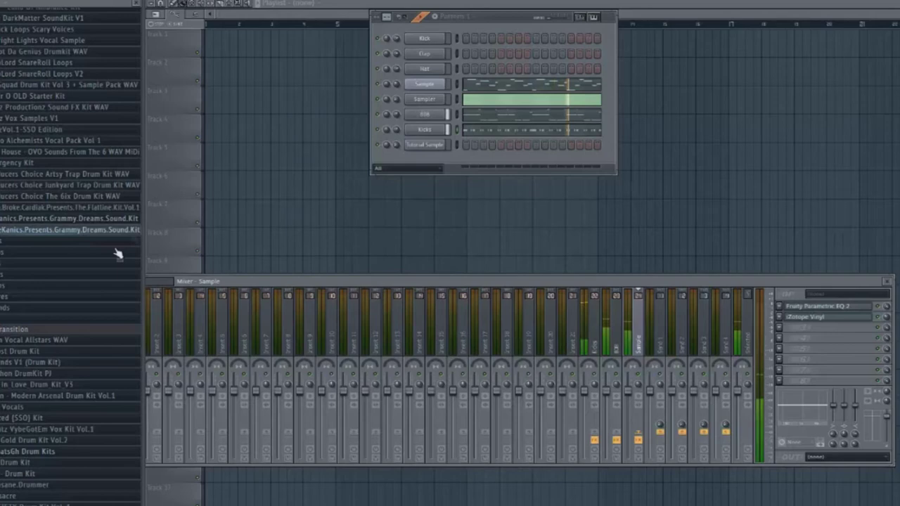
# - Audition a snare from the open Grammy Dreams sound kit's snare folder, and collapse the kit
pyautogui.click(3, 298)
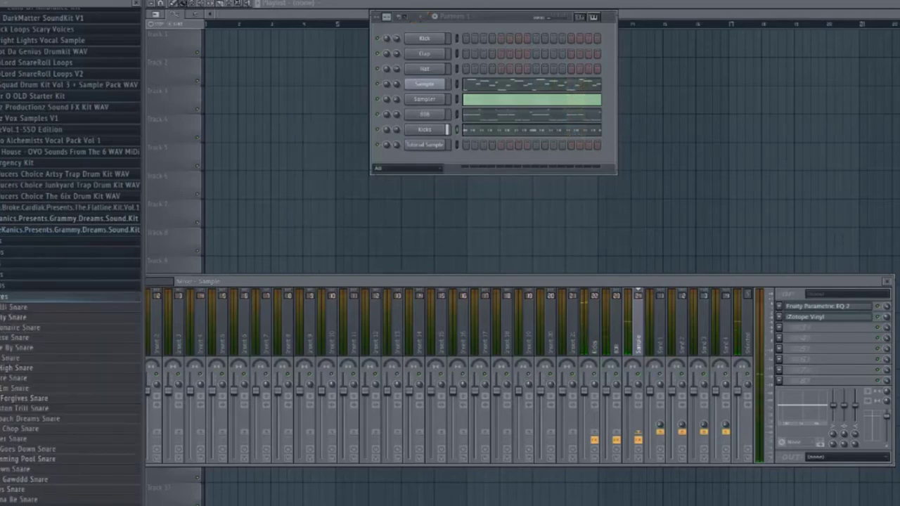
pyautogui.click(9, 490)
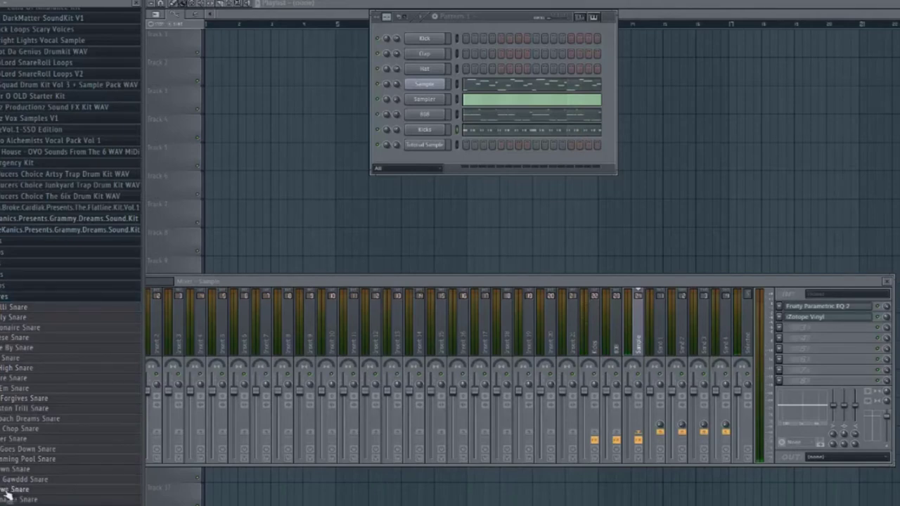
pyautogui.click(13, 223)
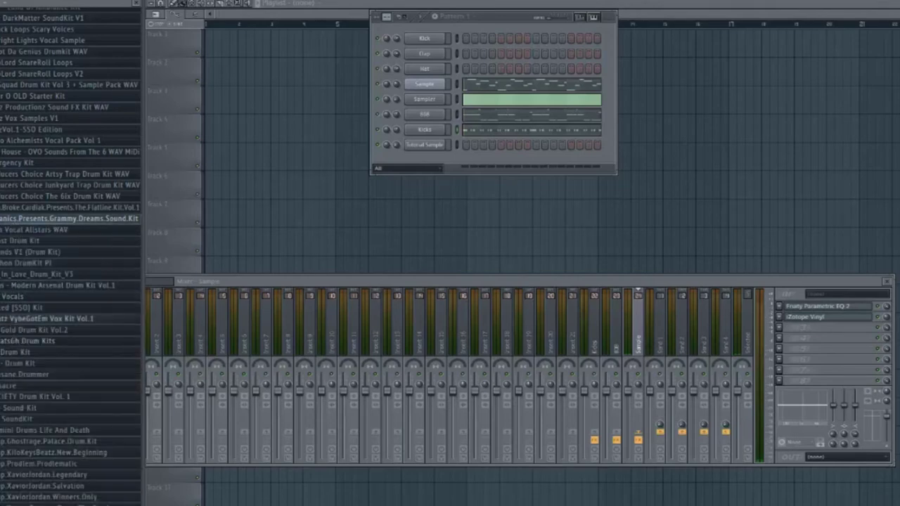
# - Find the Hour Drumkit in the sample browser and load its Snare (1) sample as a new channel above Tutorial Sample
pyautogui.scroll(-15, 70, 218)
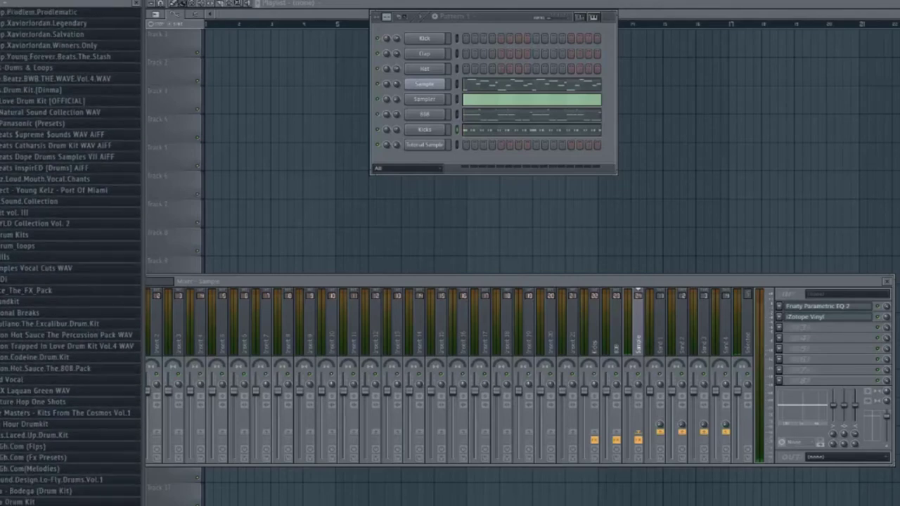
pyautogui.scroll(-3, 3, 348)
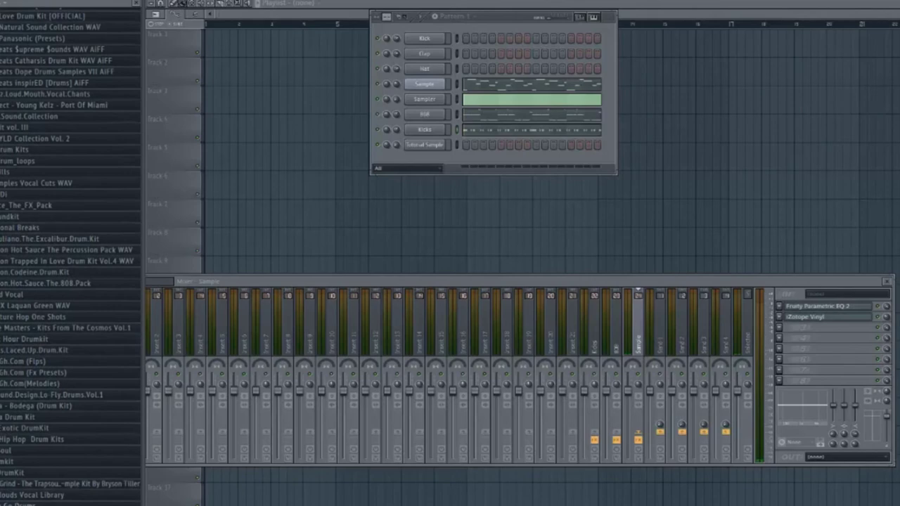
pyautogui.click(4, 345)
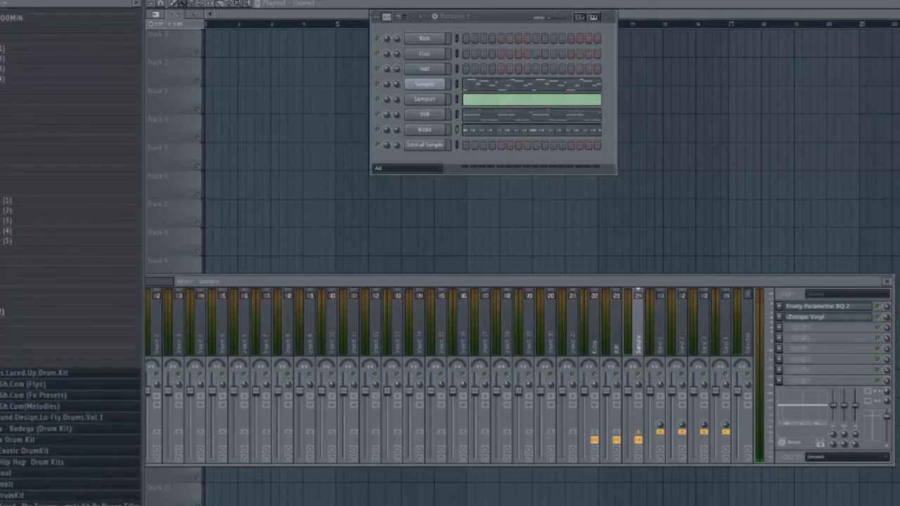
pyautogui.moveTo(419, 164); pyautogui.dragTo(424, 145)
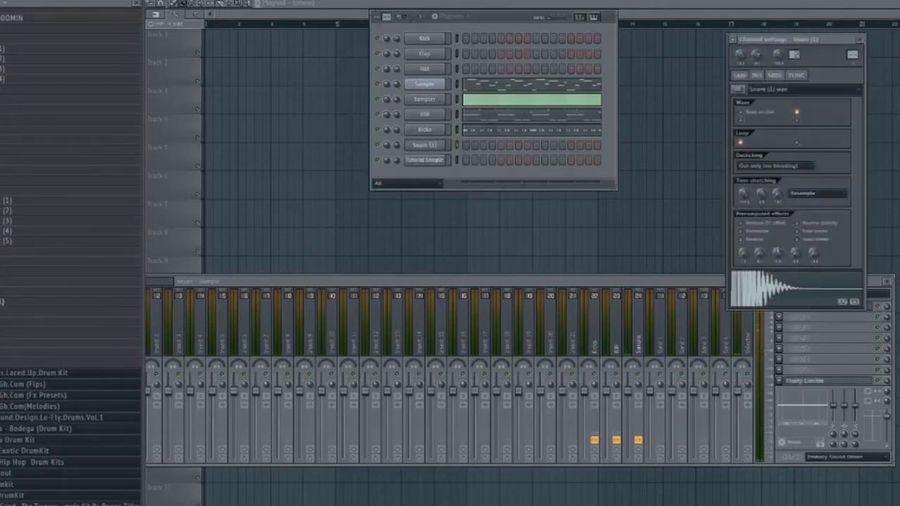
# - In the Snare (1) channel's piano roll, place C5 hits on beats 2 and 4 of bars 1 and 2 while auditioning the pattern
pyautogui.rightClick(445, 143)
pyautogui.click(467, 145)
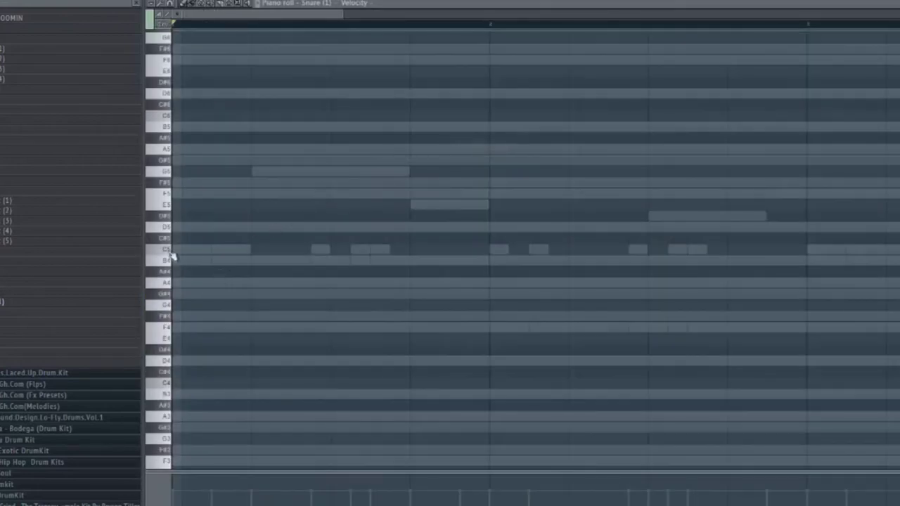
pyautogui.press('F6')
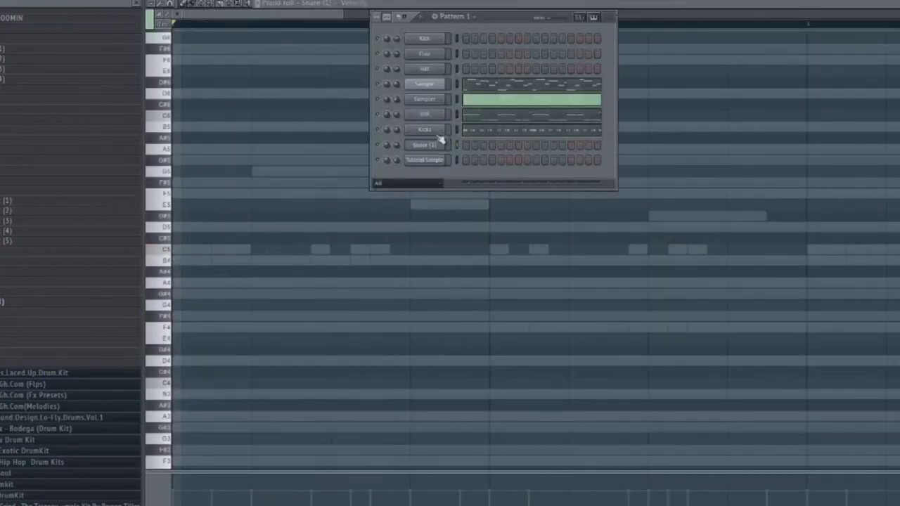
pyautogui.press('space')
pyautogui.click(256, 249)
pyautogui.click(419, 250)
pyautogui.click(578, 249)
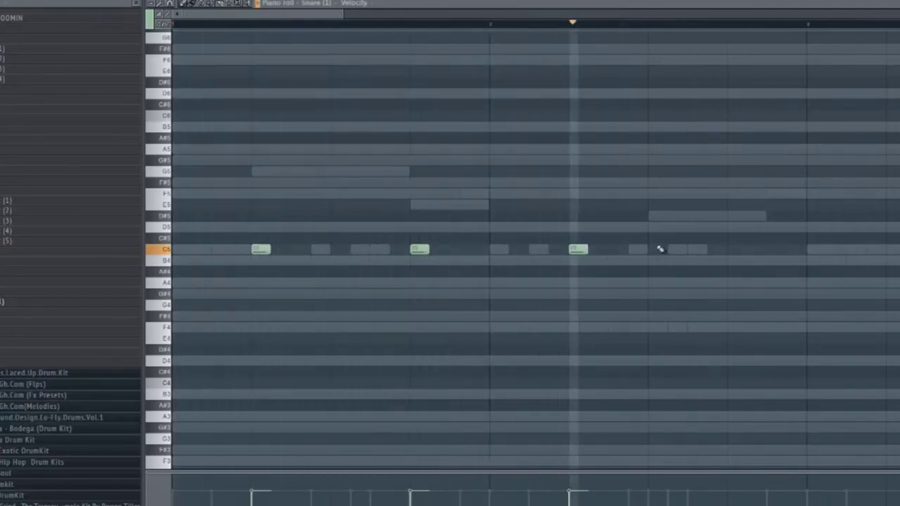
pyautogui.click(737, 249)
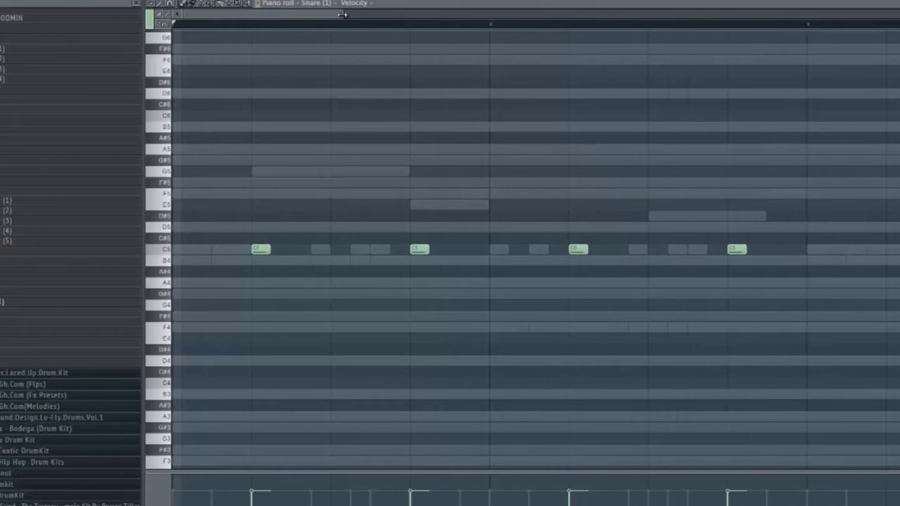
# - Duplicate the two-bar snare pattern so that the copy fills bars 3 and 4
pyautogui.scroll(-2, 488, 9)
pyautogui.press('F6')
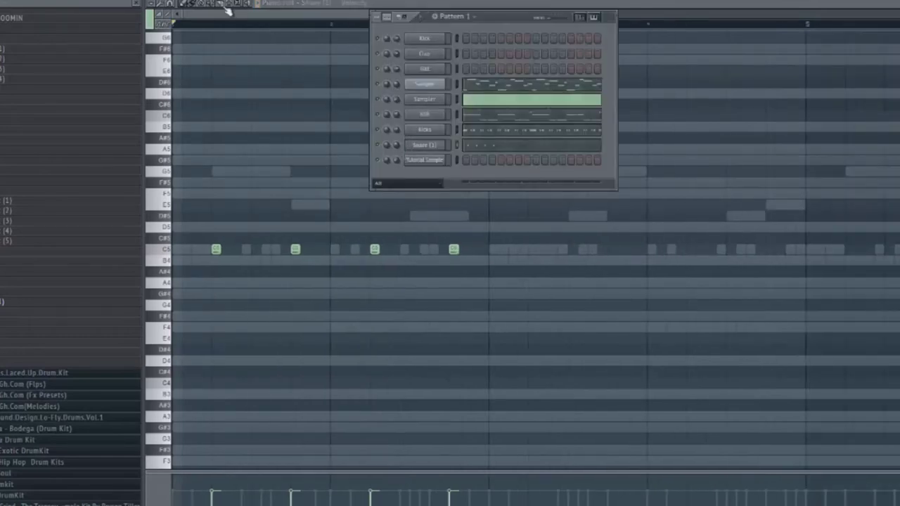
pyautogui.press('F6')
pyautogui.doubleClick(169, 251)
pyautogui.keyDown('shift'); pyautogui.moveTo(216, 250); pyautogui.dragTo(535, 262); pyautogui.keyUp('shift')
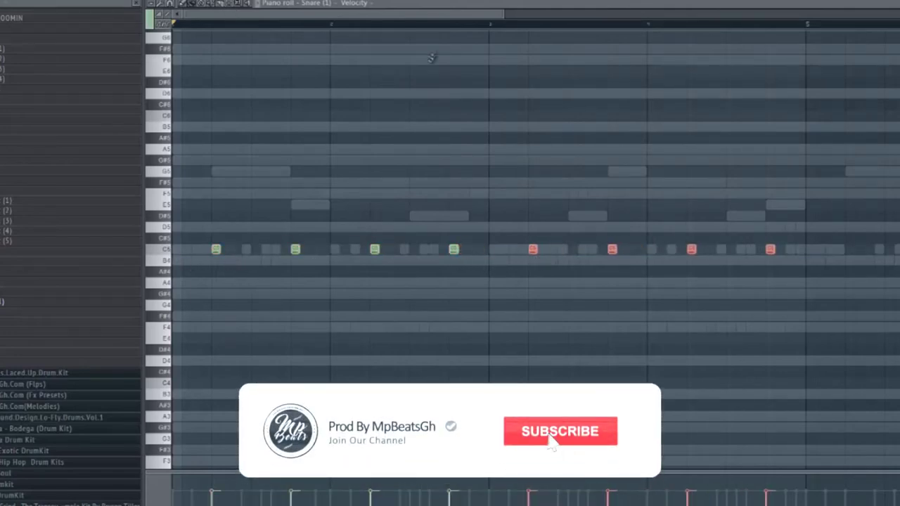
# - Play the pattern and duplicate the four-bar snare part so that the copy starts at bar 5 and runs through bar 8
pyautogui.press('space')
pyautogui.scroll(-2, 276, 13)
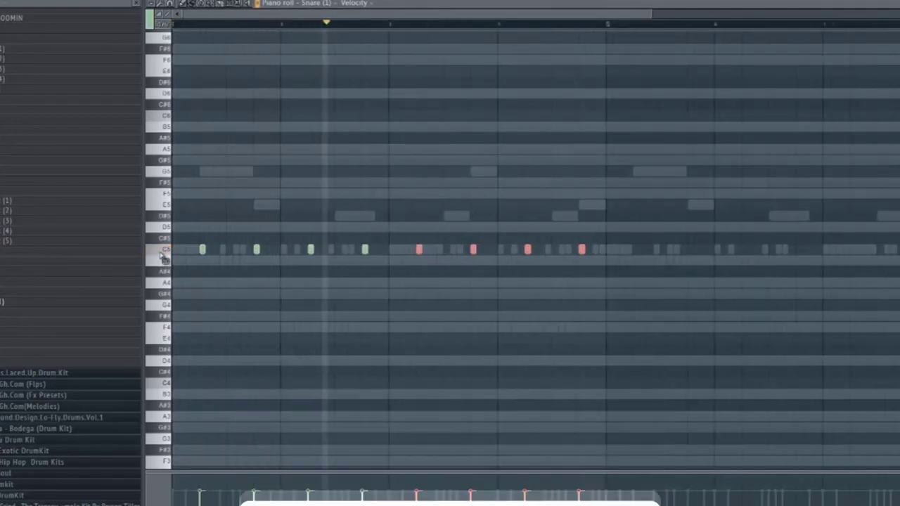
pyautogui.moveTo(203, 249); pyautogui.dragTo(638, 259)
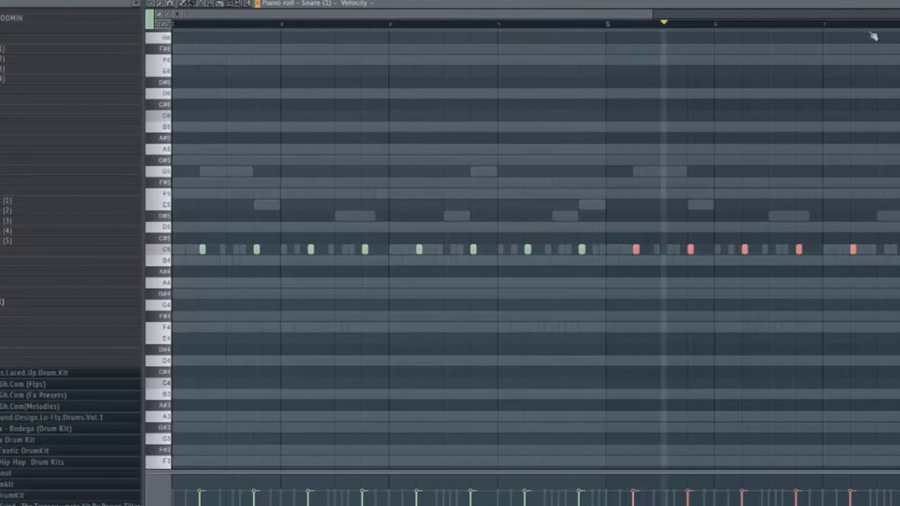
# - Leave the snare notes and rename the Snare (1) channel as Snares
pyautogui.press('F7')
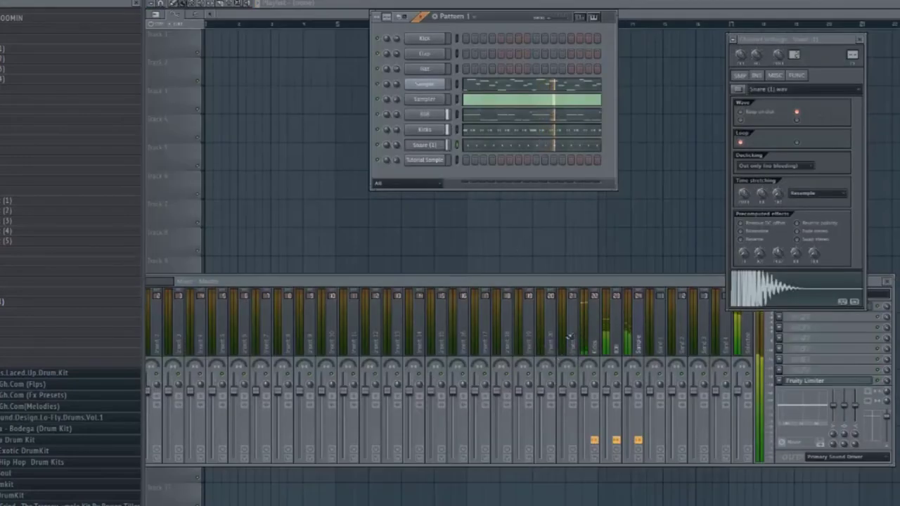
pyautogui.rightClick(434, 146)
pyautogui.click(453, 158)
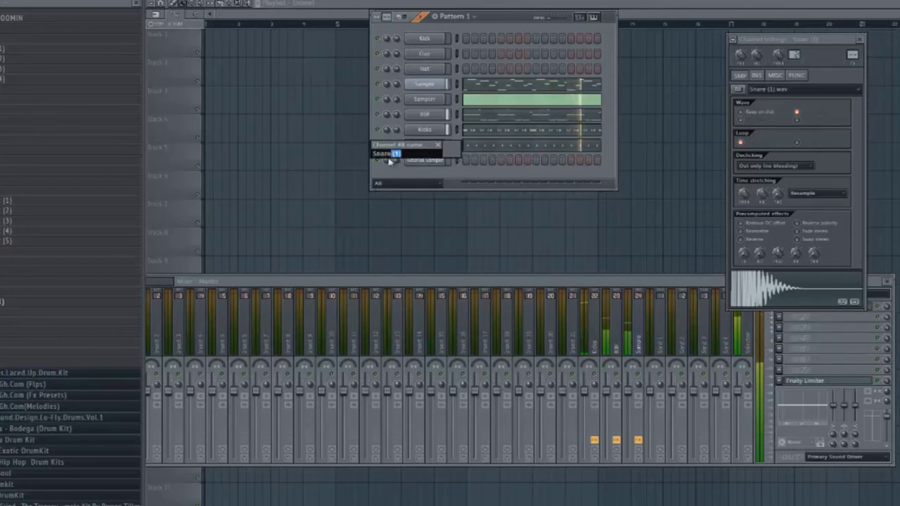
pyautogui.press('Return')
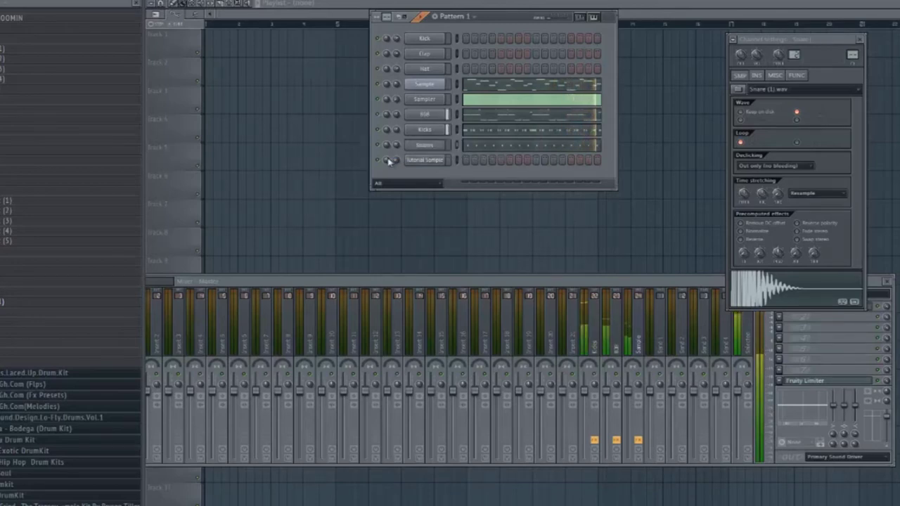
# - Route the Snares channel to mixer Insert 21 so that the track takes the channel's name
pyautogui.click(584, 348)
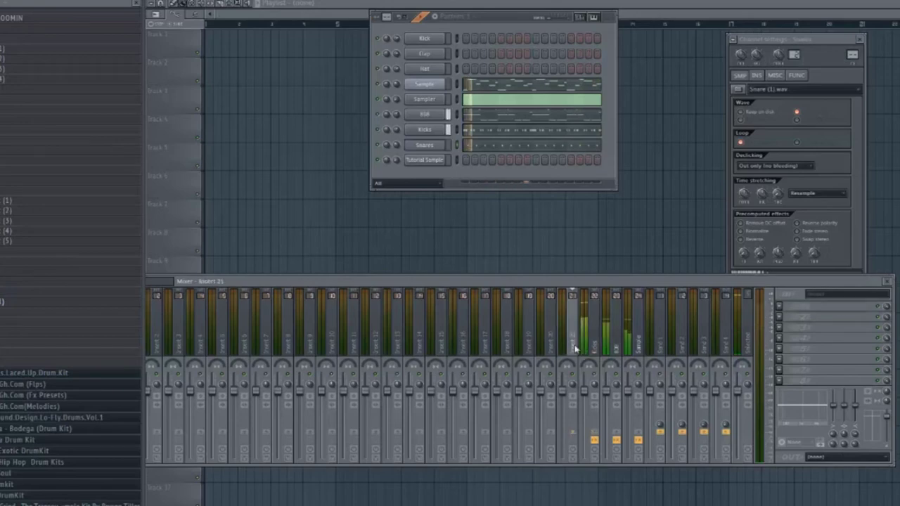
pyautogui.rightClick(576, 348)
pyautogui.moveTo(633, 324)
pyautogui.click(753, 323)
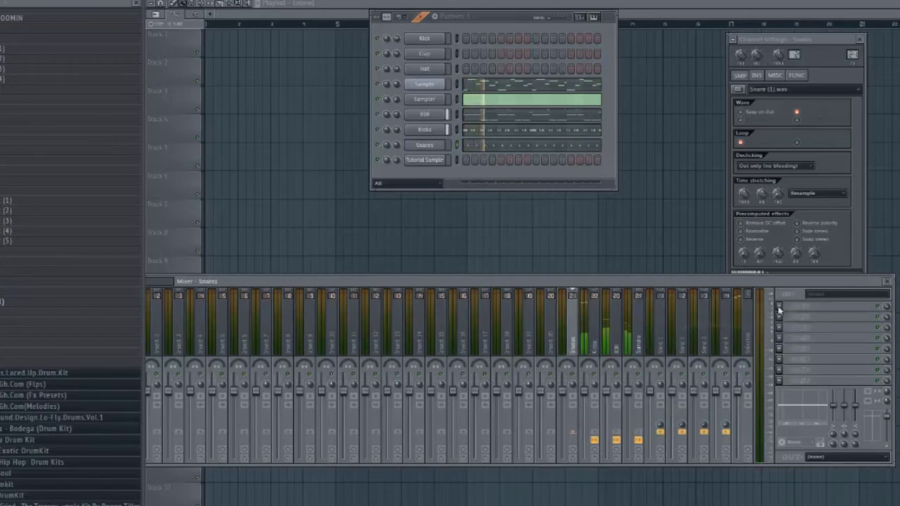
# - Add Fruity Parametric EQ 2 to the Snares mixer track and lower band 7 to reduce the highs
pyautogui.click(829, 307)
pyautogui.click(563, 368)
pyautogui.moveTo(356, 145); pyautogui.dragTo(357, 176)
pyautogui.moveTo(360, 210); pyautogui.dragTo(361, 211)
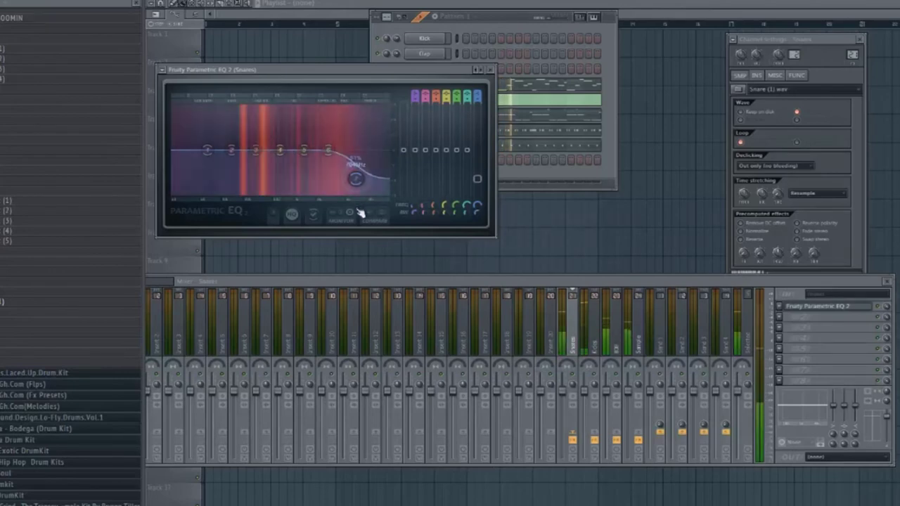
# - Turn band 1 into a low cut shifted slightly up in frequency, dip band 6 slightly, and close the equalizer
pyautogui.scroll(-3, 415, 93)
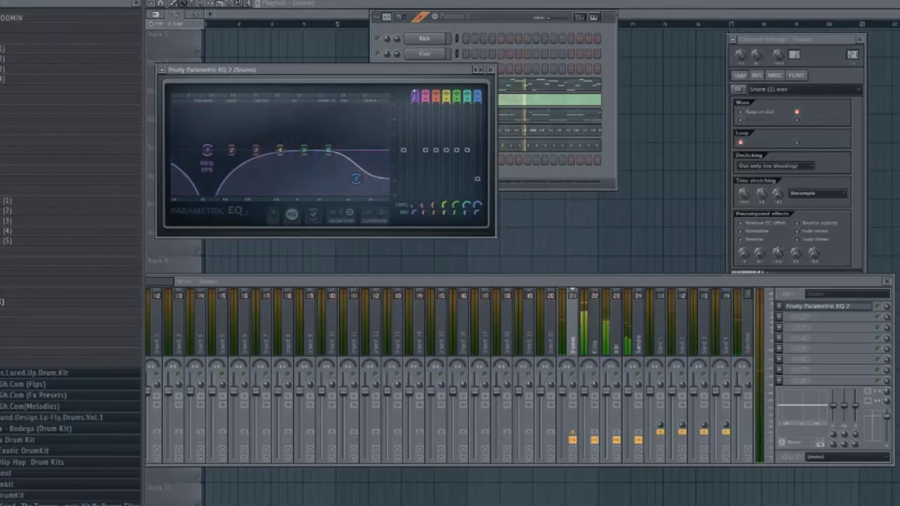
pyautogui.moveTo(208, 150); pyautogui.dragTo(216, 151)
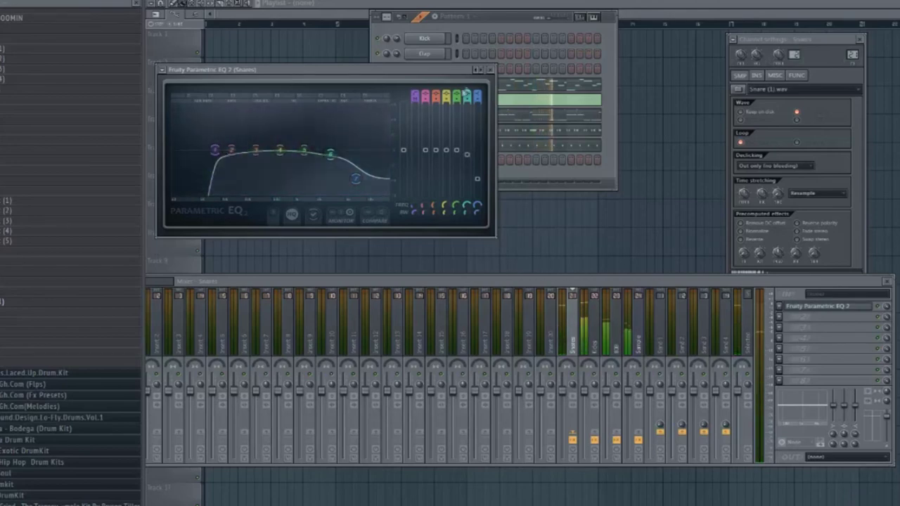
pyautogui.click(490, 70)
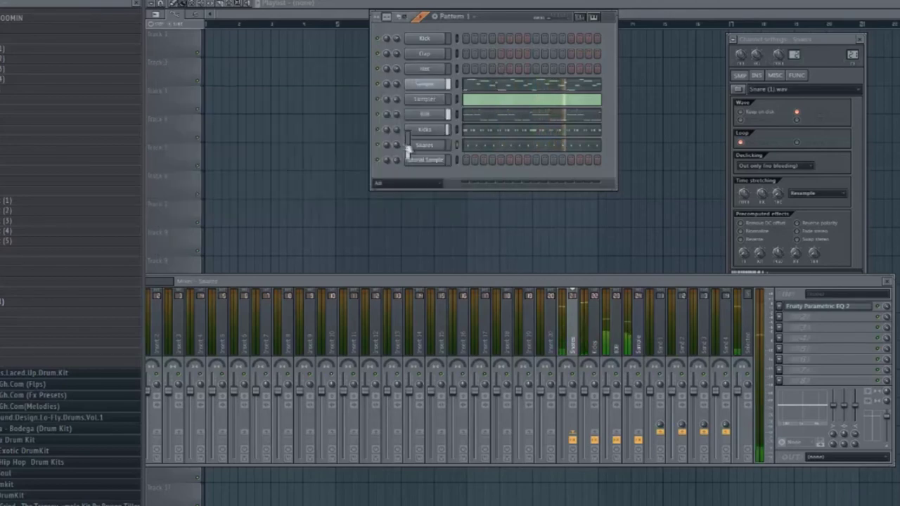
# - Transpose all notes of the Snares channel down one semitone to B4 and play the pattern
pyautogui.rightClick(440, 144)
pyautogui.click(448, 148)
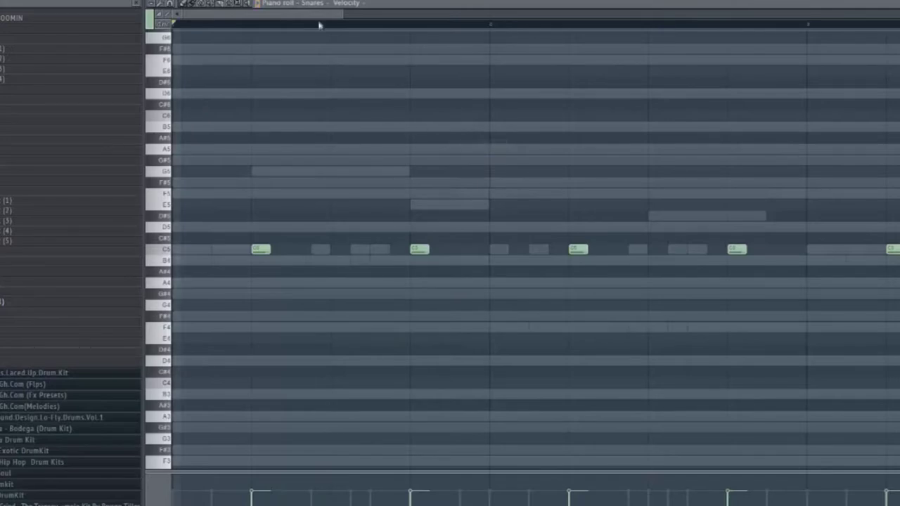
pyautogui.scroll(-2, 386, 48)
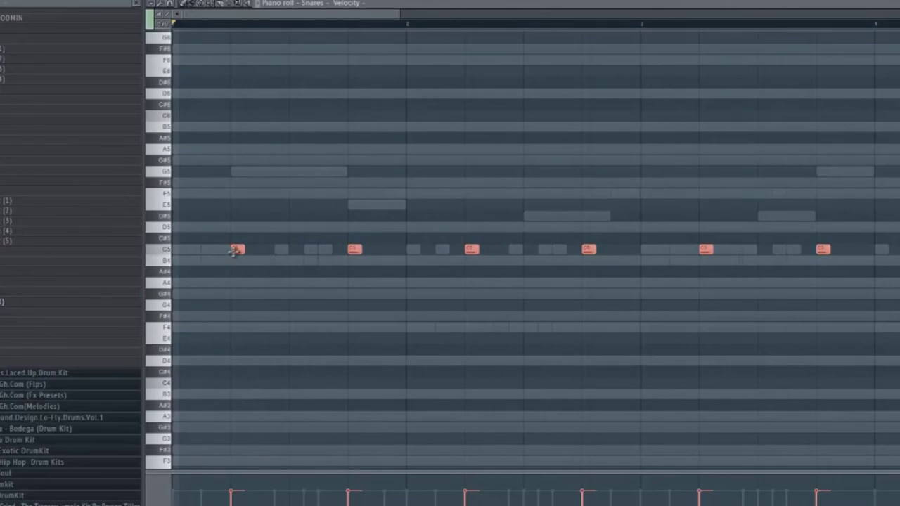
pyautogui.moveTo(237, 250); pyautogui.dragTo(234, 266)
pyautogui.press('space')
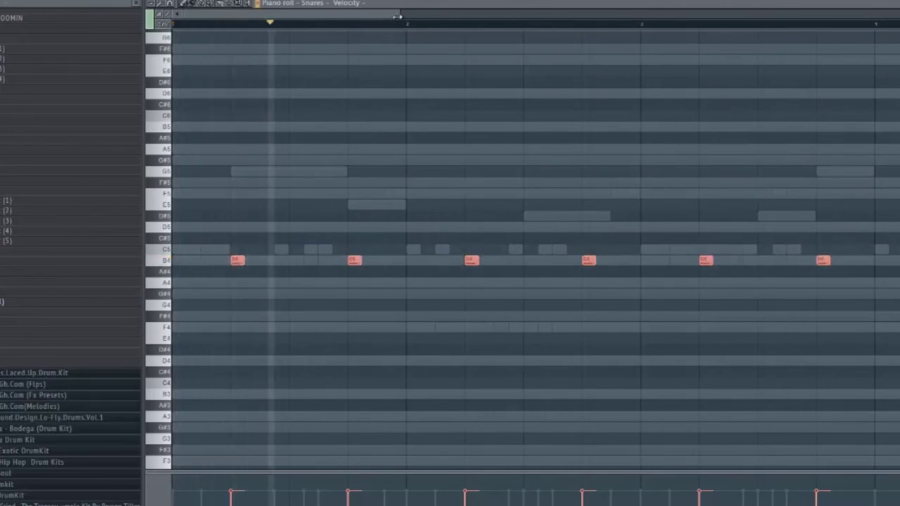
pyautogui.scroll(-2, 520, 246)
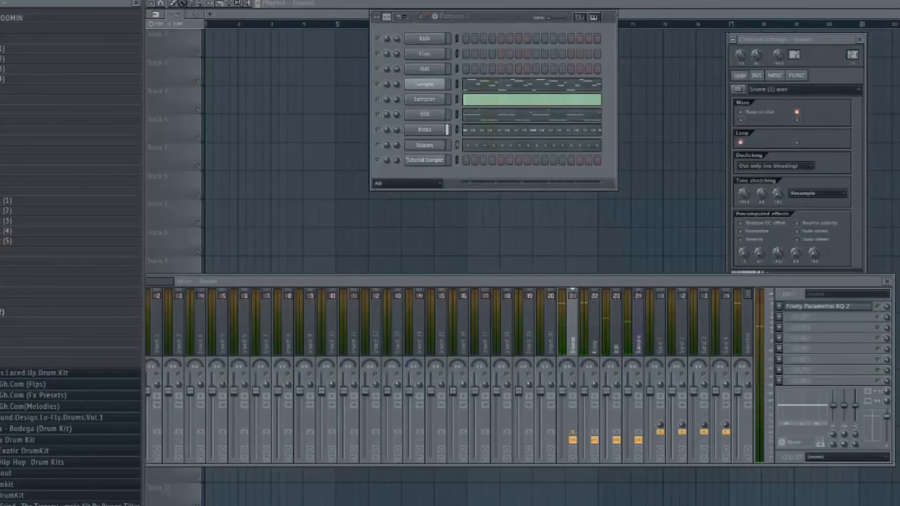
# - Load the Snare (2) sample as a new channel below Snares and open its piano roll
pyautogui.moveTo(435, 162); pyautogui.dragTo(422, 160)
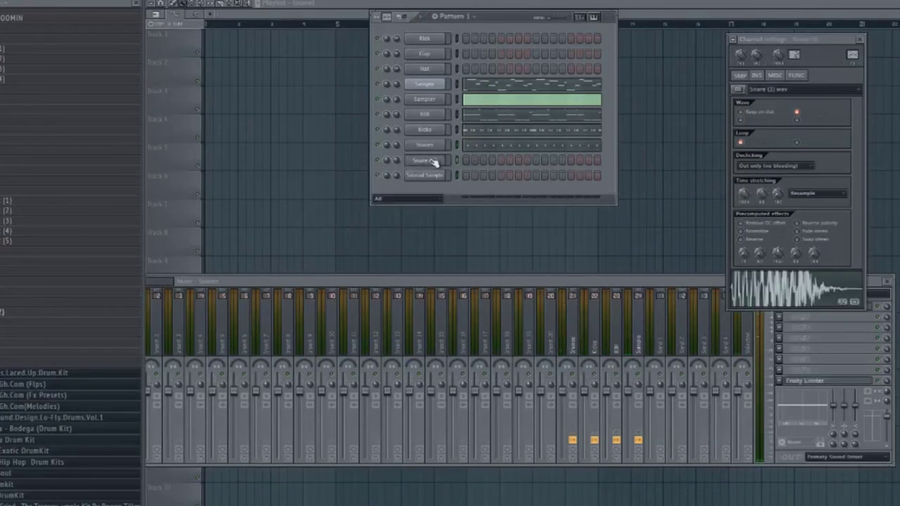
pyautogui.rightClick(433, 162)
pyautogui.click(460, 166)
# - In bar 1, place C5 Snare (2) hits on beat 3's second sixteenth and beat 4's third sixteenth, playing back between placements
pyautogui.press('space')
pyautogui.click(358, 249)
pyautogui.press('space')
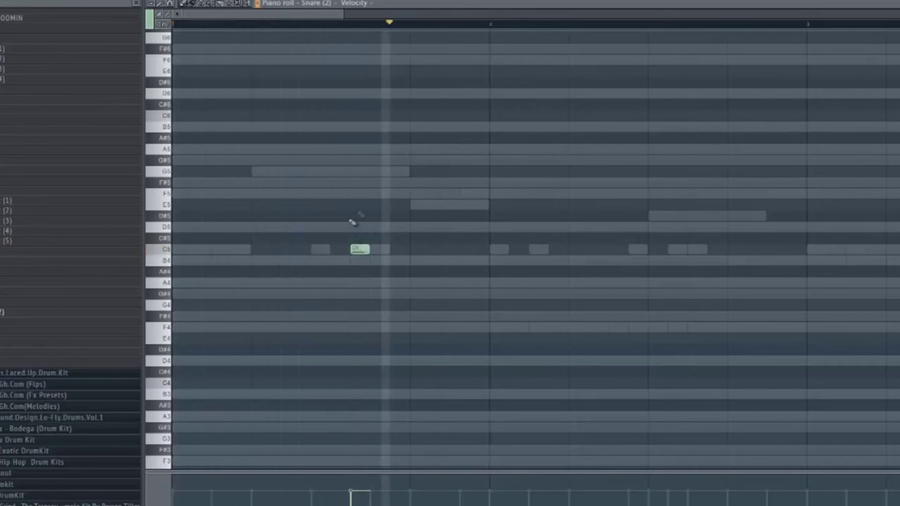
pyautogui.press('space')
pyautogui.click(452, 250)
pyautogui.press('space')
# - Add C5 hits on bar 1's last sixteenth and on bar 2's eighth and tenth sixteenths, checking the rhythm by playback
pyautogui.scroll(-2, 445, 187)
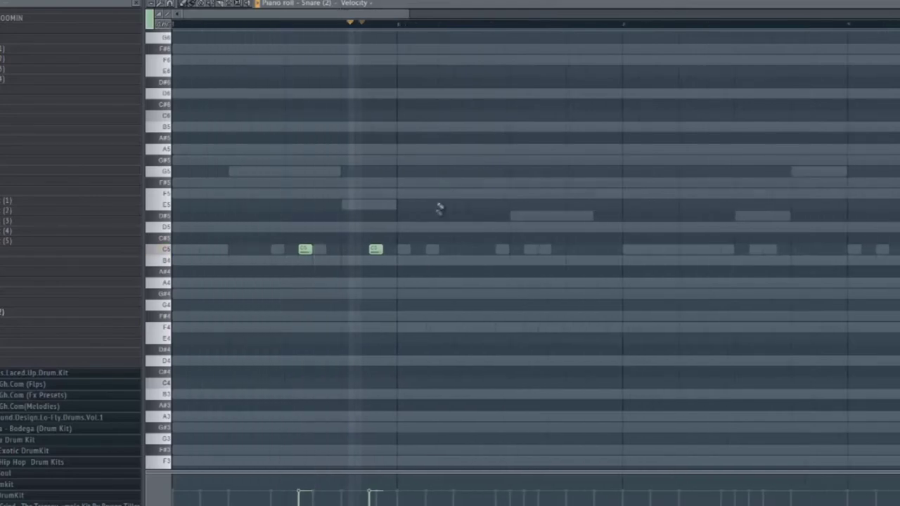
pyautogui.press('space')
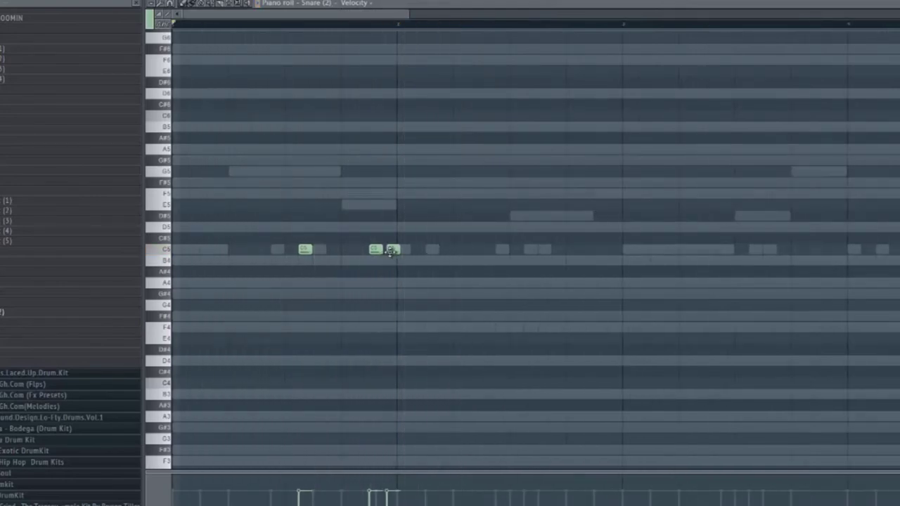
pyautogui.press('space')
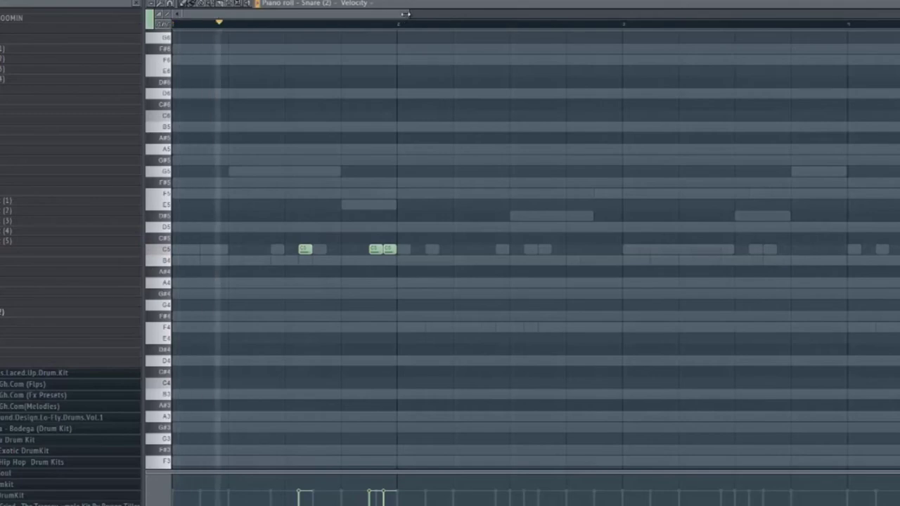
pyautogui.scroll(-1, 458, 21)
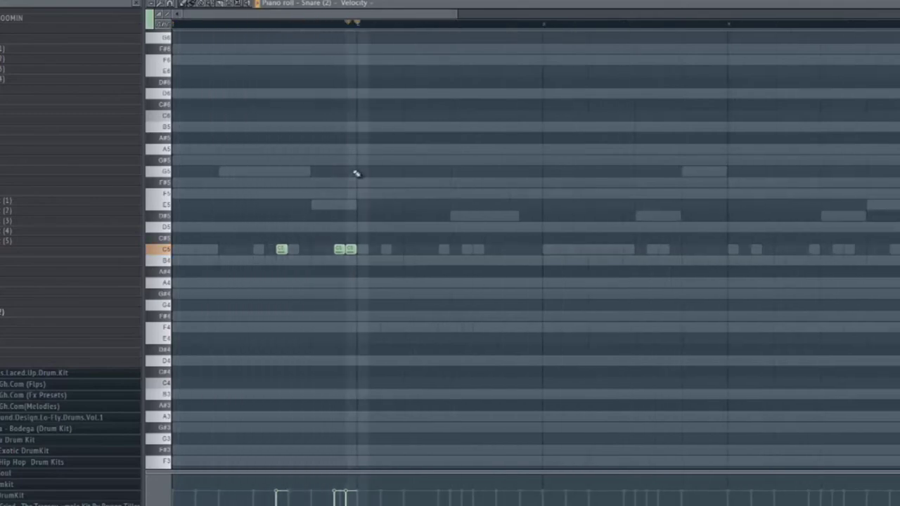
pyautogui.press('space')
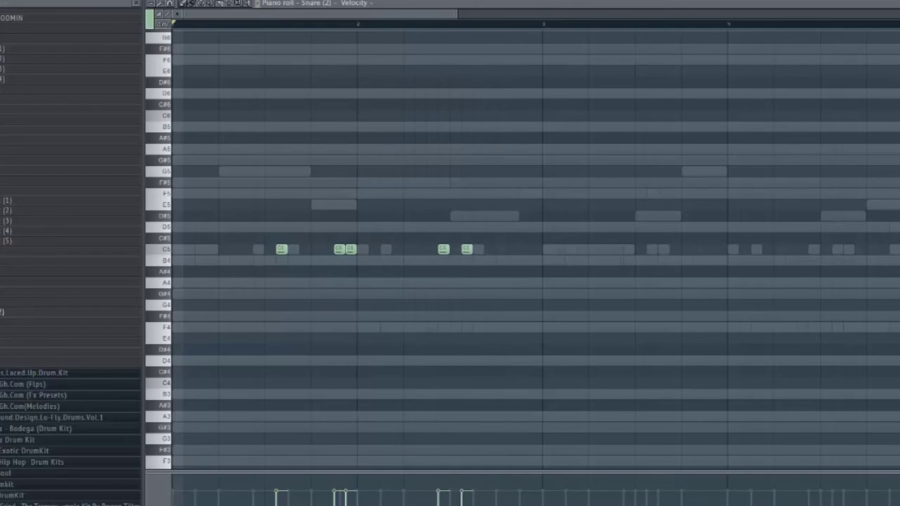
# - Add a C5 Snare (2) hit on bar 2's last sixteenth and lower its velocity and bar 1's last two hits, checking by playback
pyautogui.press('space')
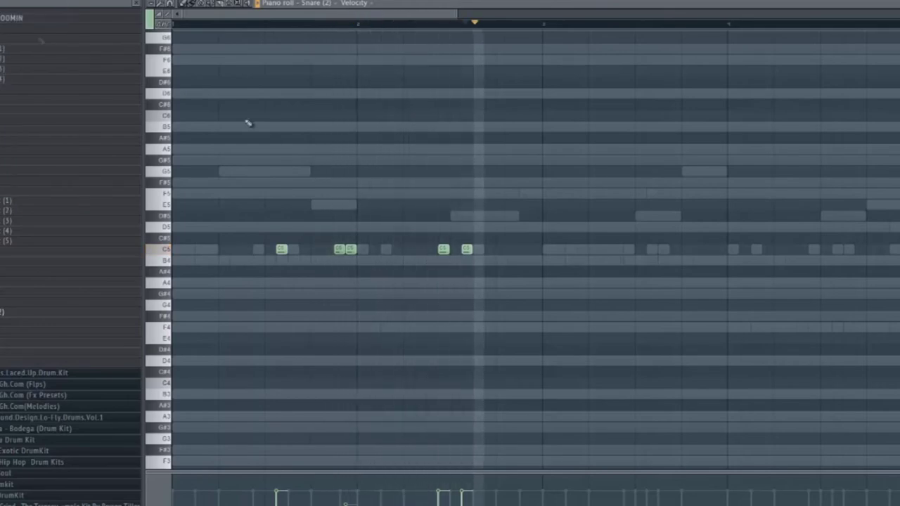
pyautogui.press('space')
pyautogui.press('space')
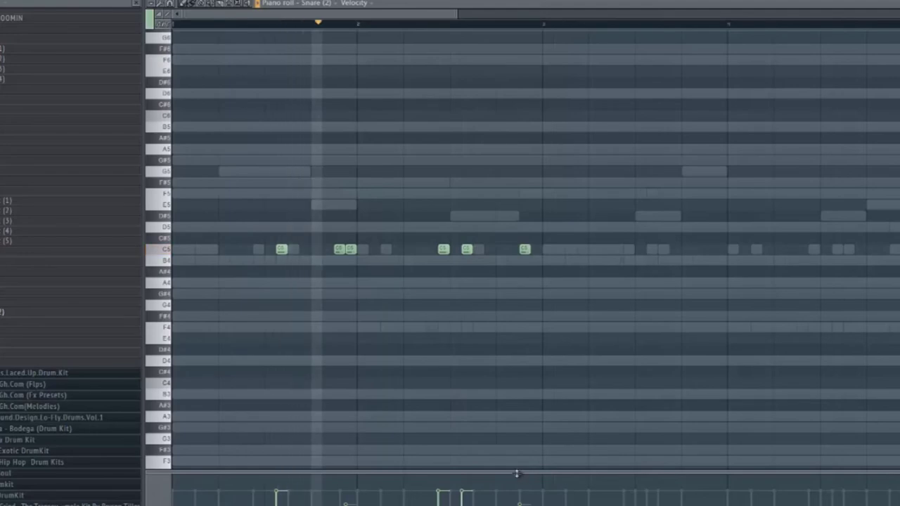
pyautogui.moveTo(516, 473); pyautogui.dragTo(513, 318)
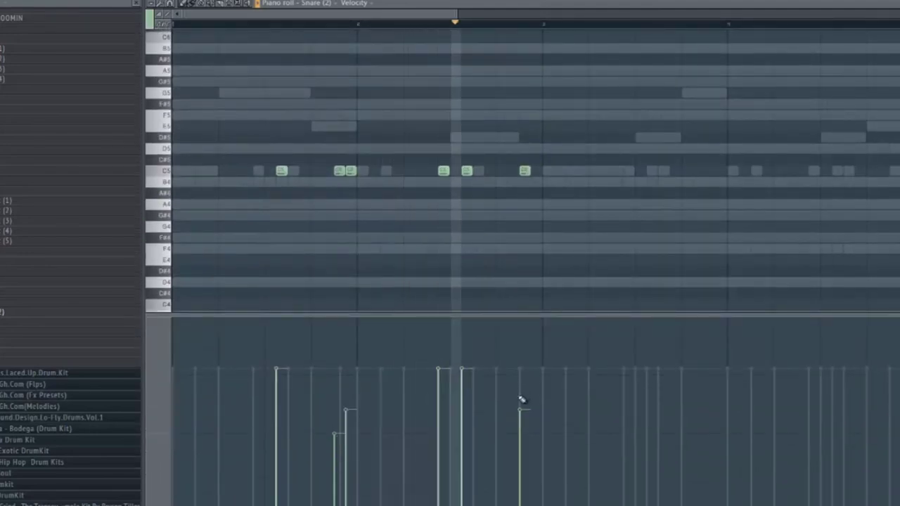
pyautogui.press('space')
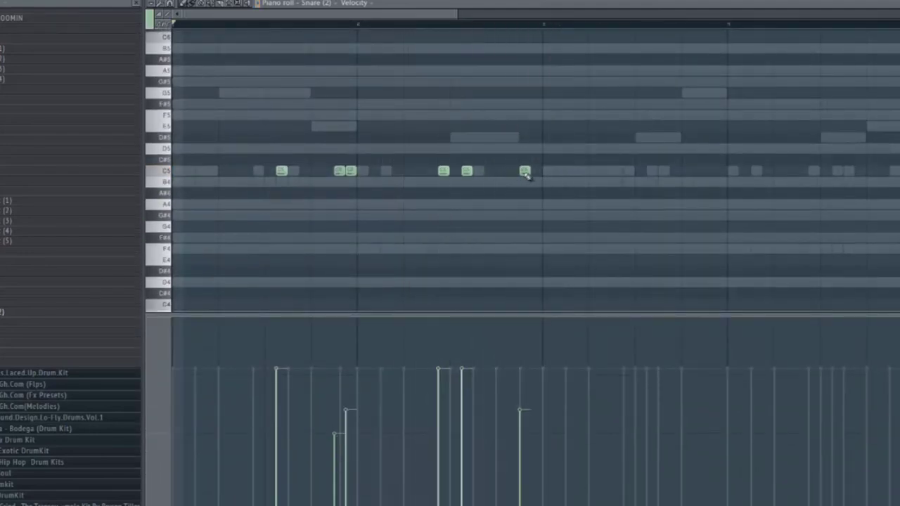
pyautogui.press('space')
# - Duplicate the two-bar Snare (2) hits with the copy starting on bar 3's eighth sixteenth, and copy all hits four bars ahead into bars 5-8
pyautogui.doubleClick(149, 167)
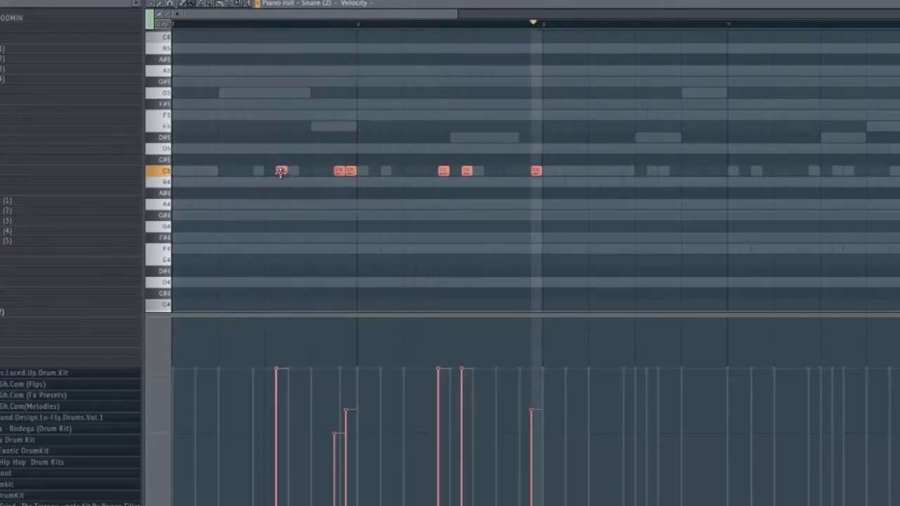
pyautogui.hotkey('ctrl', 'b')
pyautogui.moveTo(543, 178); pyautogui.dragTo(627, 165)
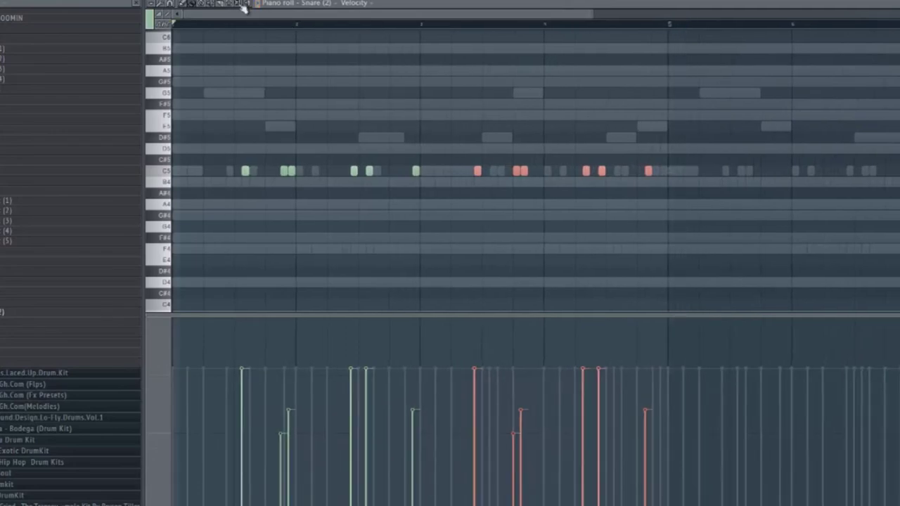
pyautogui.hotkey('ctrl', 'a')
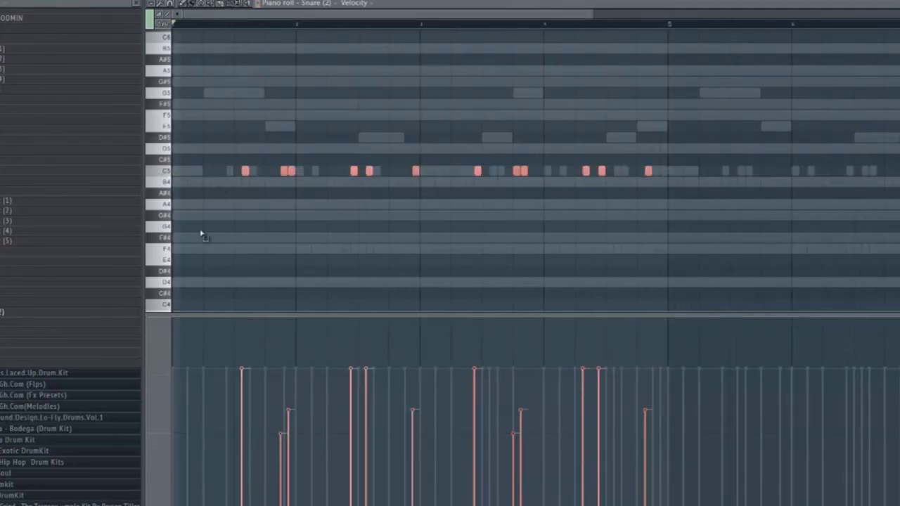
pyautogui.moveTo(244, 171); pyautogui.dragTo(739, 180)
pyautogui.press('space')
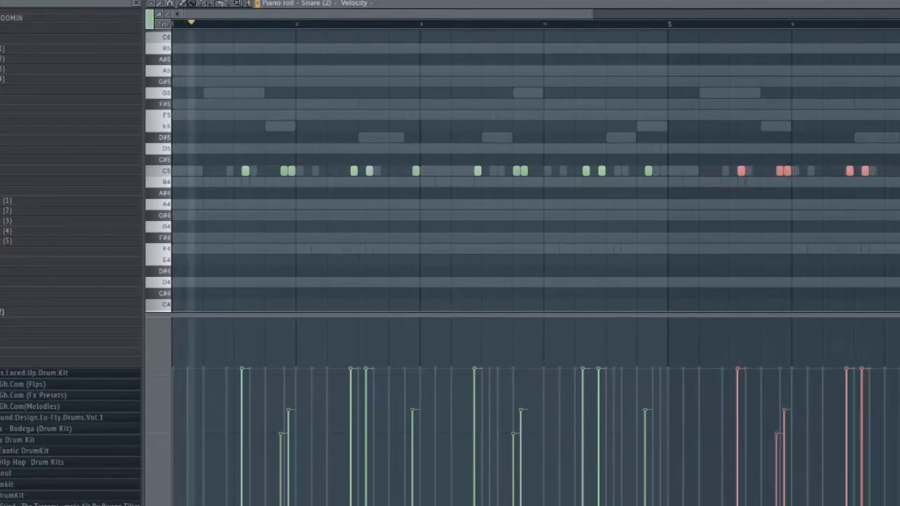
# - Load the Cymbal (1) sample as a new channel below Snare (2)
pyautogui.press('F7')
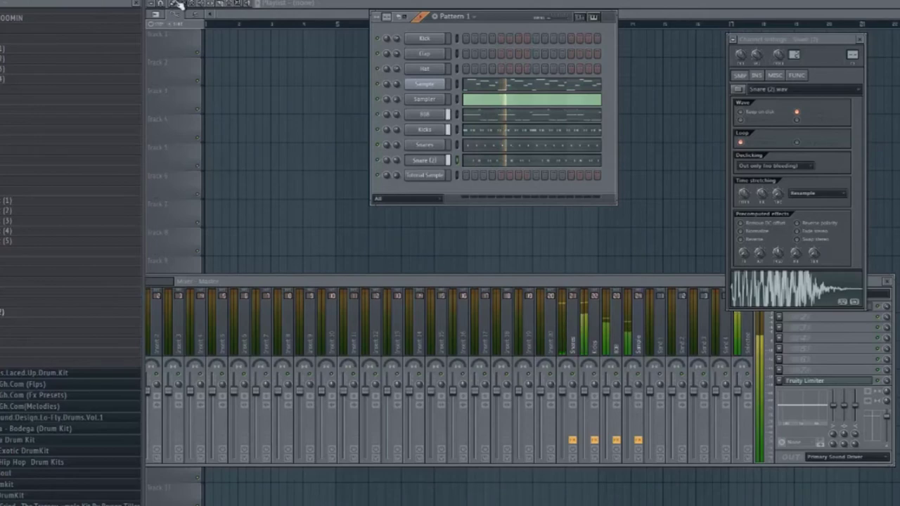
pyautogui.press('F12')
pyautogui.hotkey('alt', 'f')
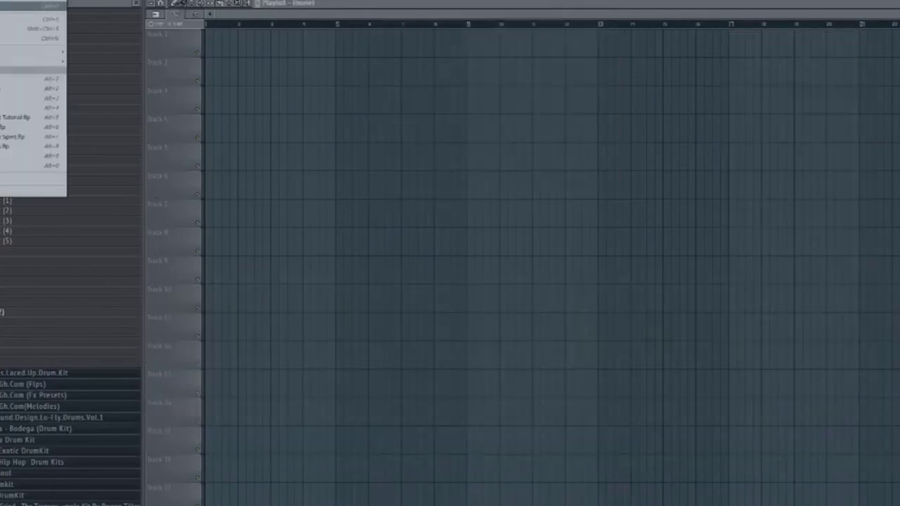
pyautogui.press('Escape')
pyautogui.scroll(5, 71, 258)
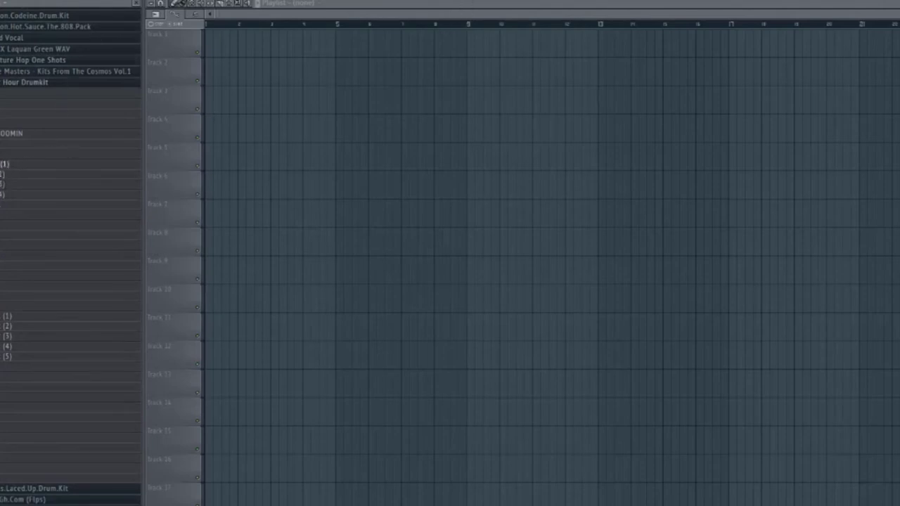
pyautogui.press('F6')
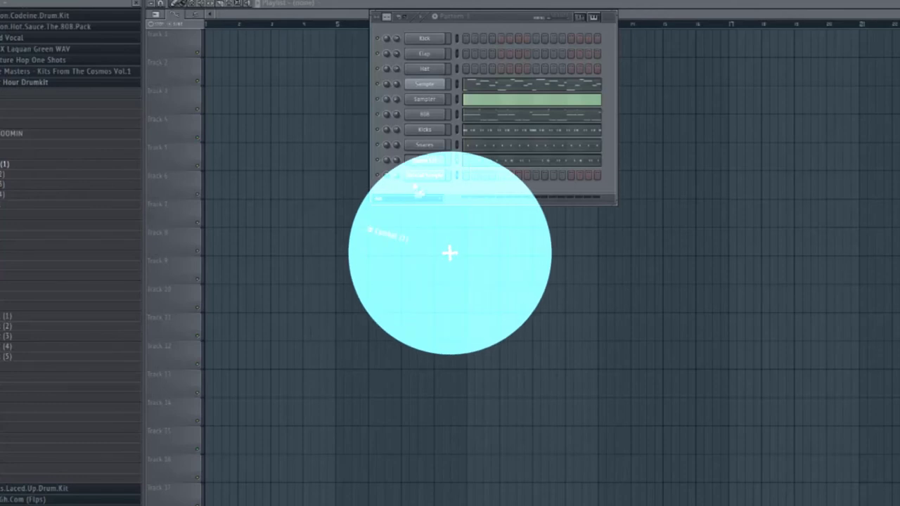
pyautogui.moveTo(422, 176); pyautogui.dragTo(424, 178)
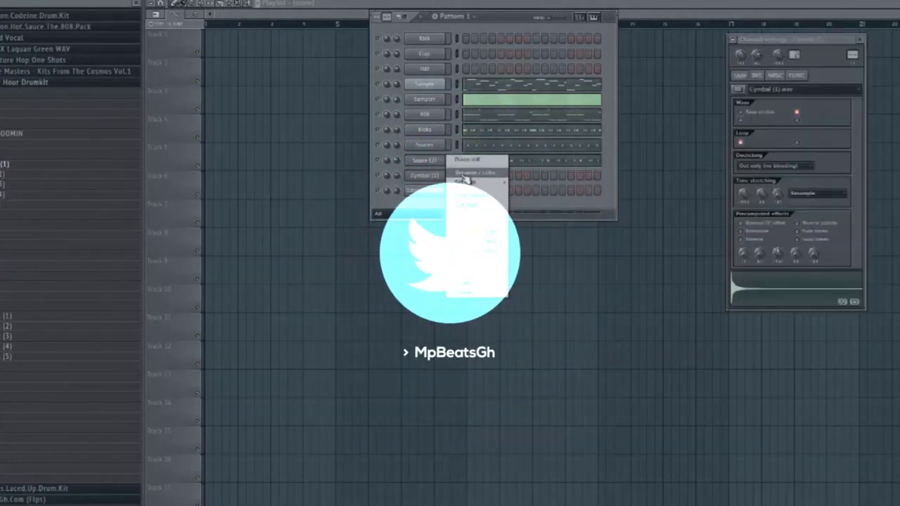
# - Rename the Snare (2) channel as Snares Add
pyautogui.press('F2')
pyautogui.write('Snares Add')
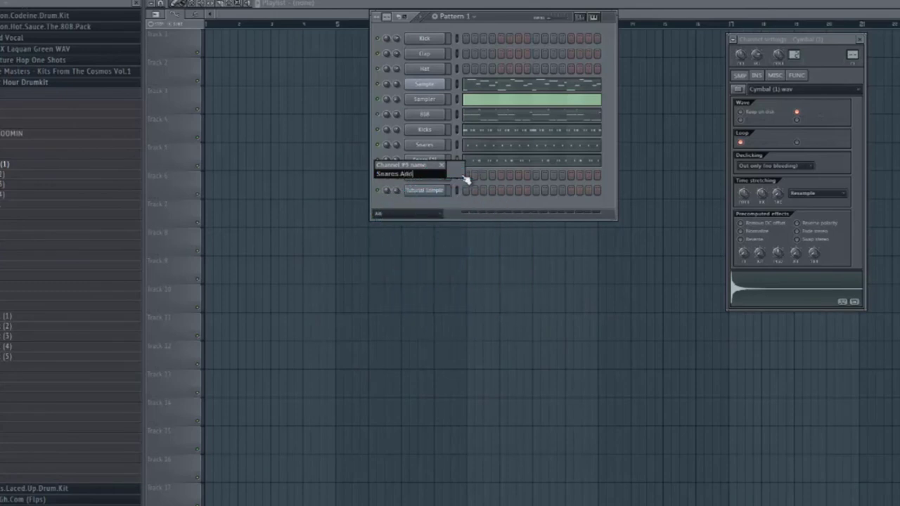
pyautogui.press('Return')
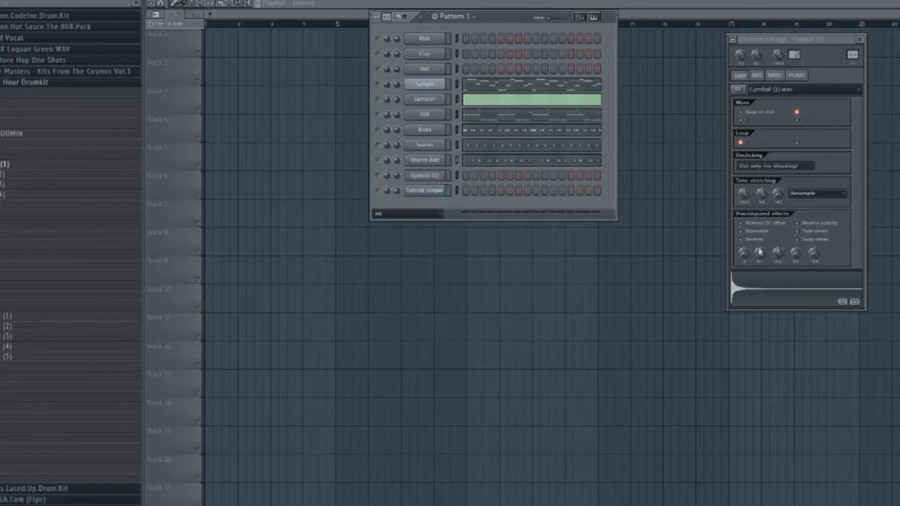
# - In the Cymbal (1) piano roll, place C5 hits on bar 1's beats 1, 2 and 3, with lower velocities on beats 2 and 3
pyautogui.rightClick(436, 177)
pyautogui.click(467, 177)
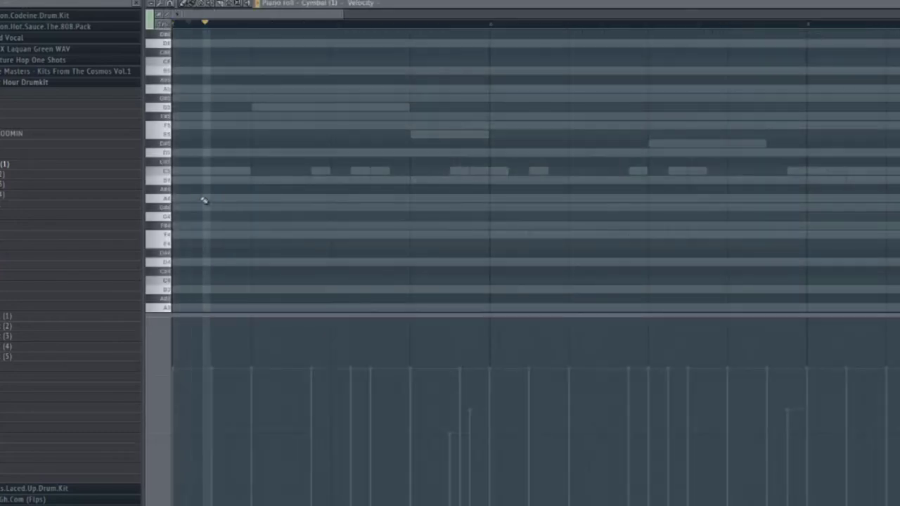
pyautogui.press('space')
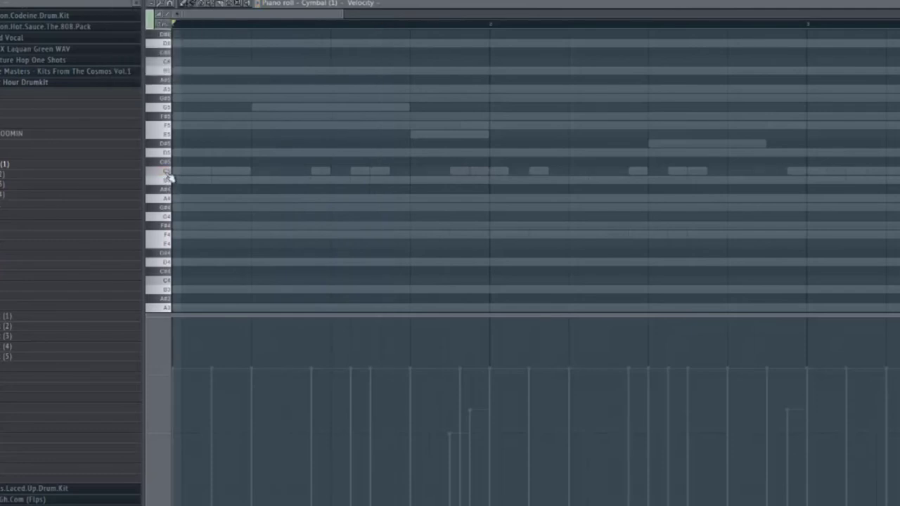
pyautogui.press('space')
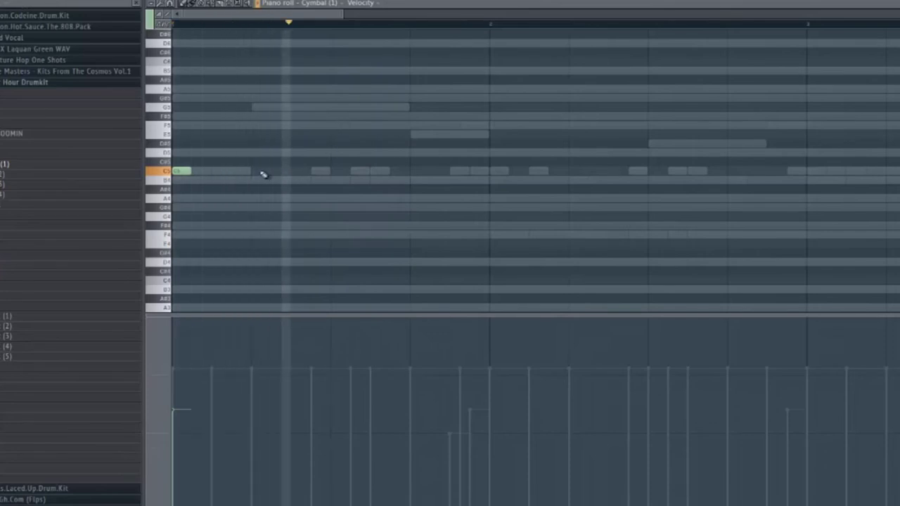
pyautogui.press('space')
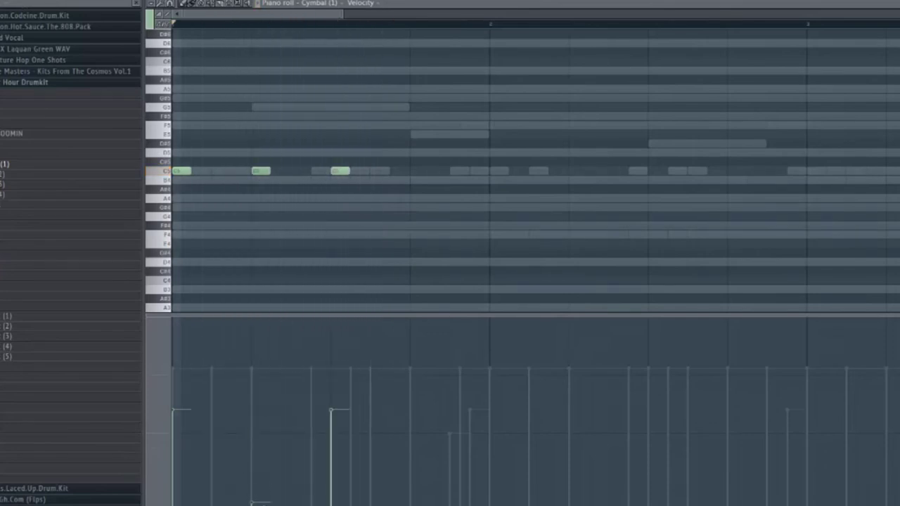
pyautogui.press('space')
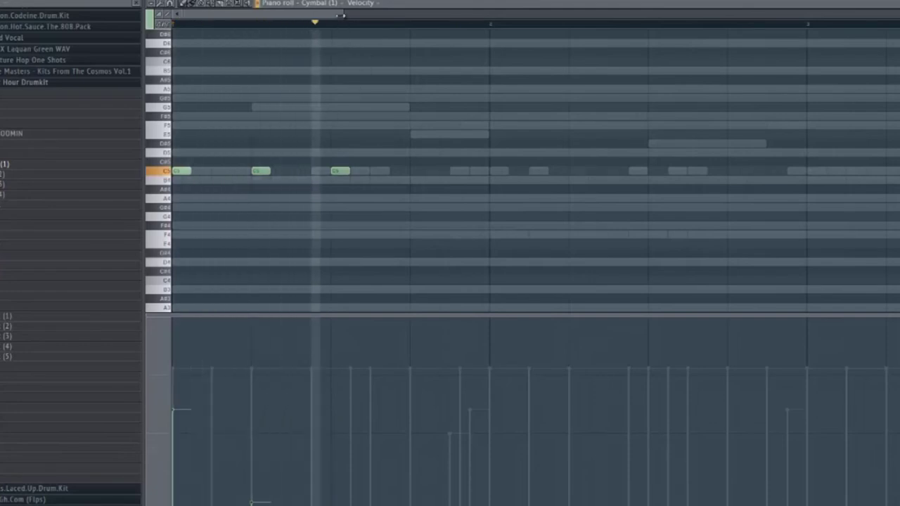
# - Add a C5 cymbal hit on bar 2's second beat and adjust its velocity and the first hit's during playback
pyautogui.scroll(-2, 460, 35)
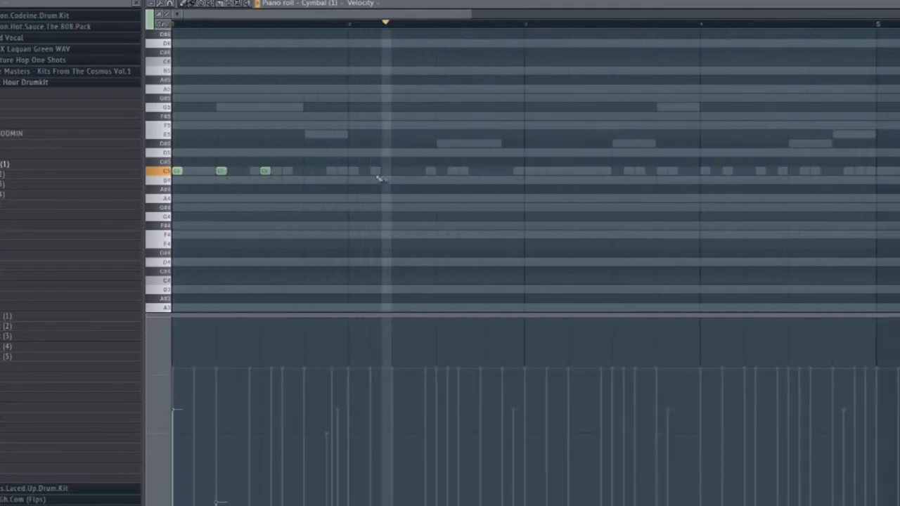
pyautogui.press('space')
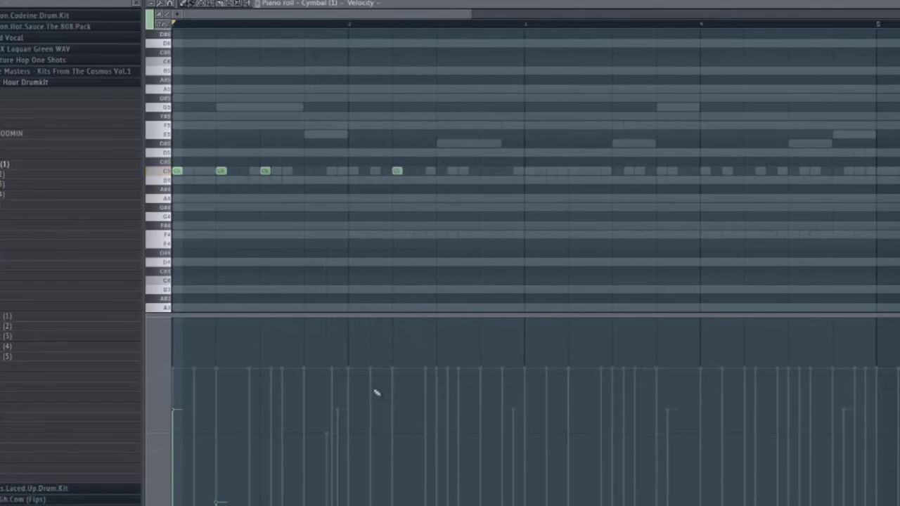
pyautogui.press('space')
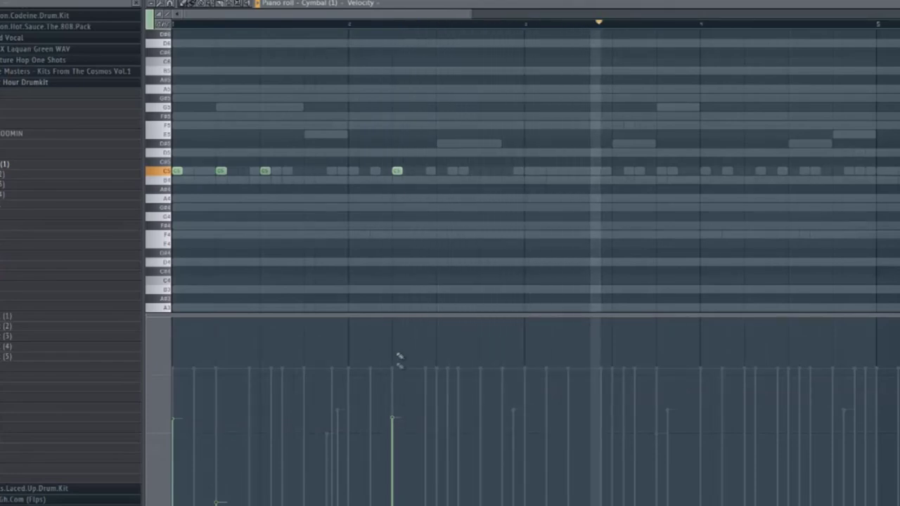
pyautogui.moveTo(392, 316); pyautogui.dragTo(385, 157)
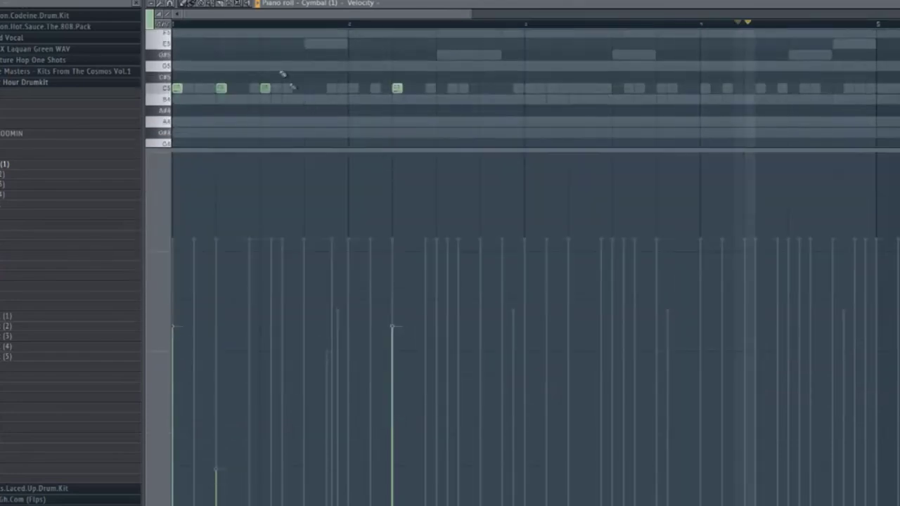
pyautogui.press('space')
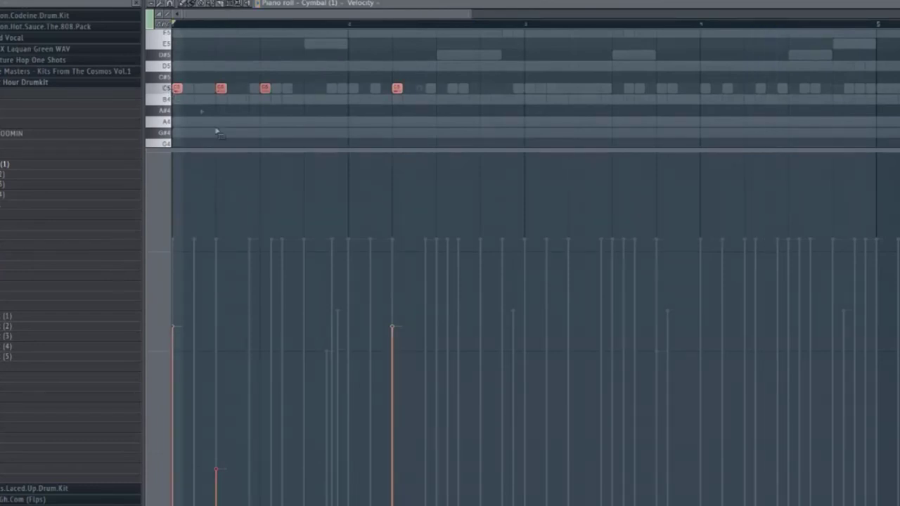
# - Duplicate the two-bar cymbal hits into bars 3-4, and copy all four bars into bars 5-8
pyautogui.moveTo(175, 90); pyautogui.dragTo(526, 105)
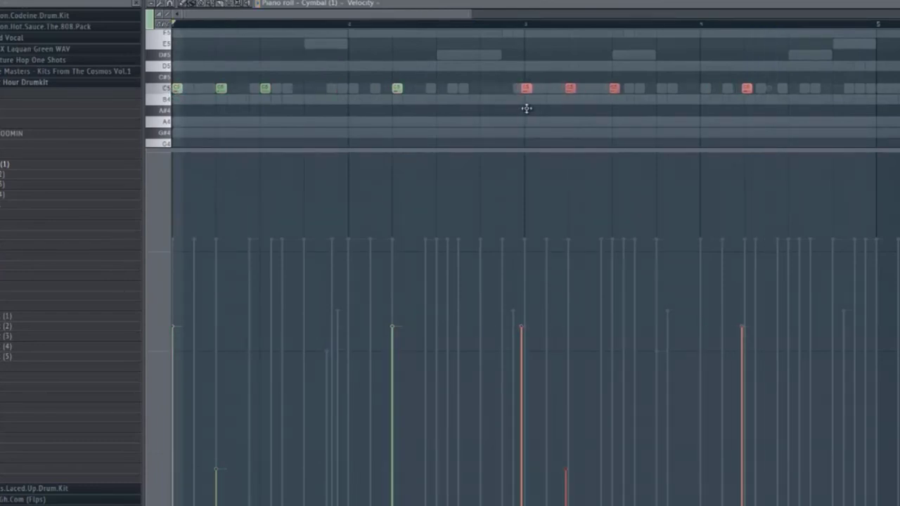
pyautogui.press('space')
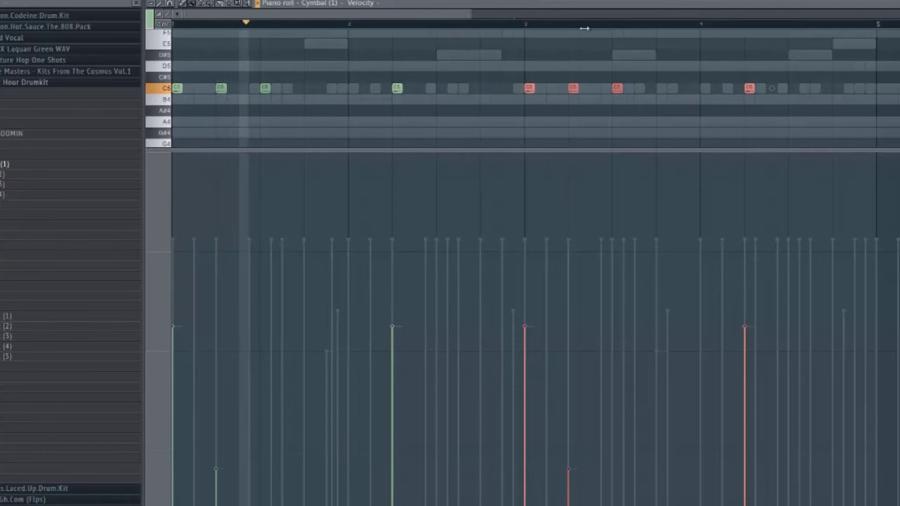
pyautogui.scroll(-2, 589, 142)
pyautogui.moveTo(583, 149); pyautogui.dragTo(585, 332)
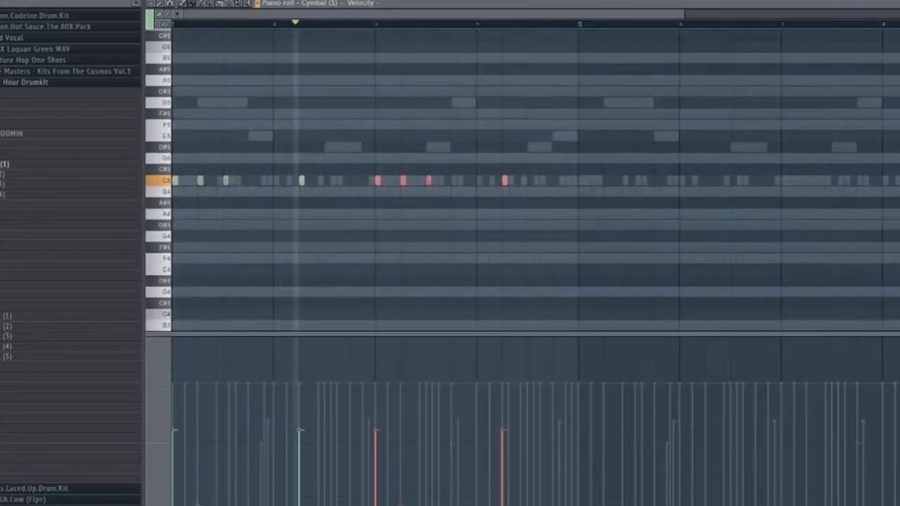
pyautogui.press('super+d')
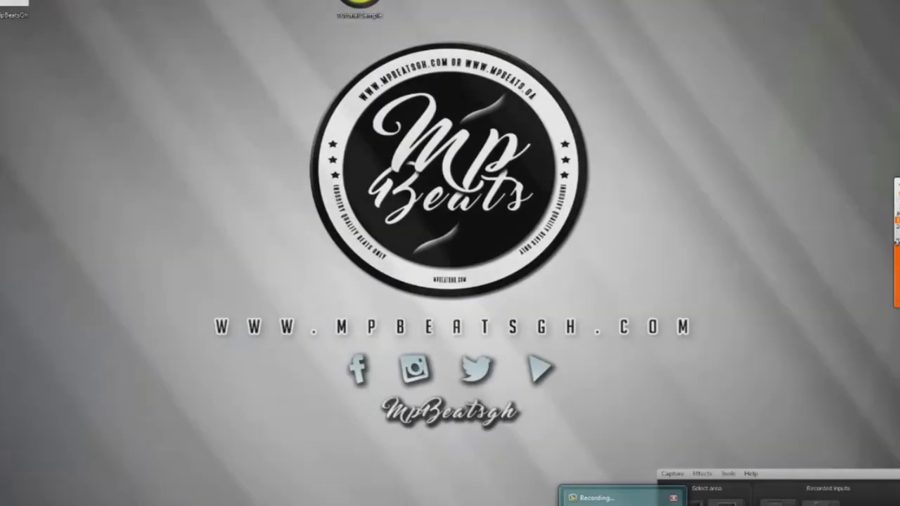
pyautogui.press('super+d')
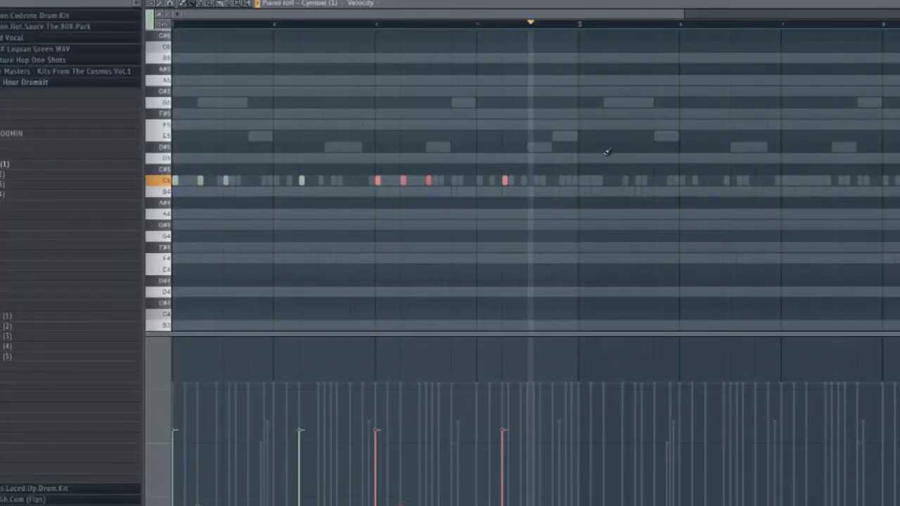
pyautogui.hotkey('ctrl', 'd')
pyautogui.hotkey('ctrl', 'a')
pyautogui.hotkey('ctrl', 'b')
pyautogui.hotkey('shift', 'Right')
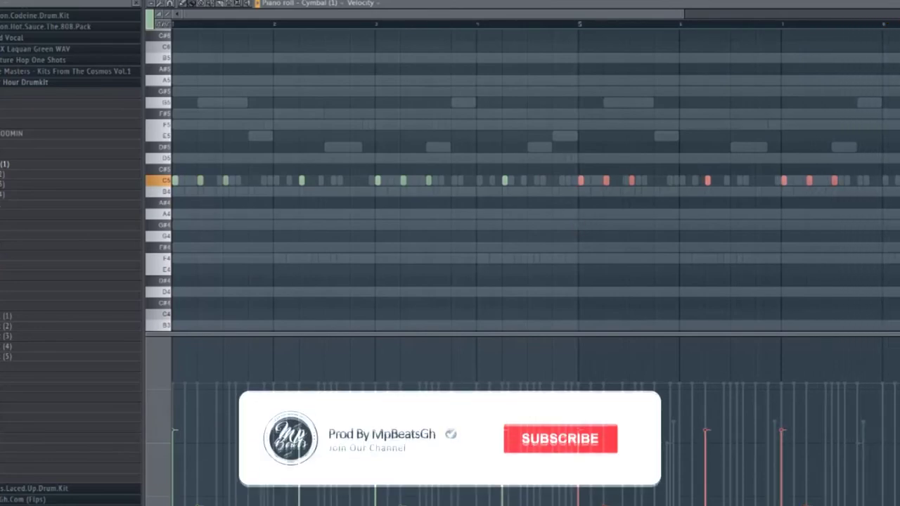
# - Rename the Cymbal (1) channel as Cymbal and open the Tutorial Sample channel's settings
pyautogui.press('F6')
pyautogui.press('F5')
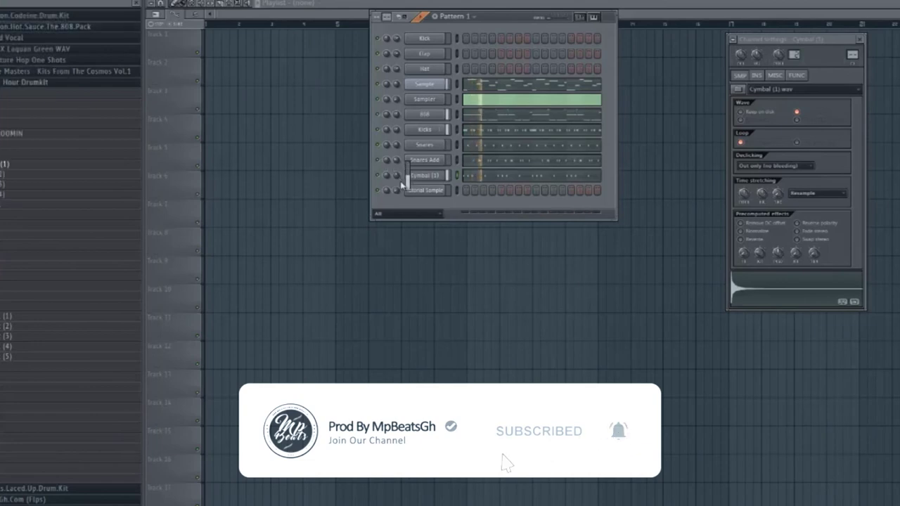
pyautogui.rightClick(441, 175)
pyautogui.click(458, 177)
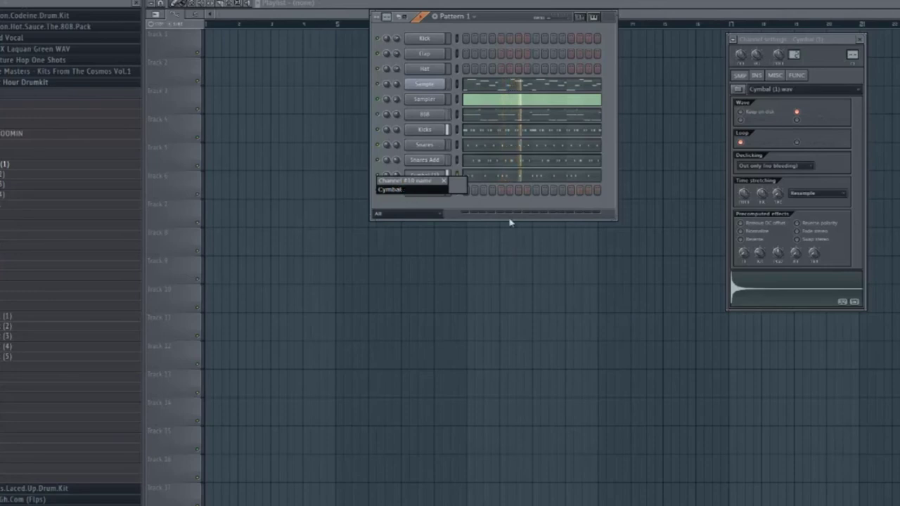
pyautogui.press('Return')
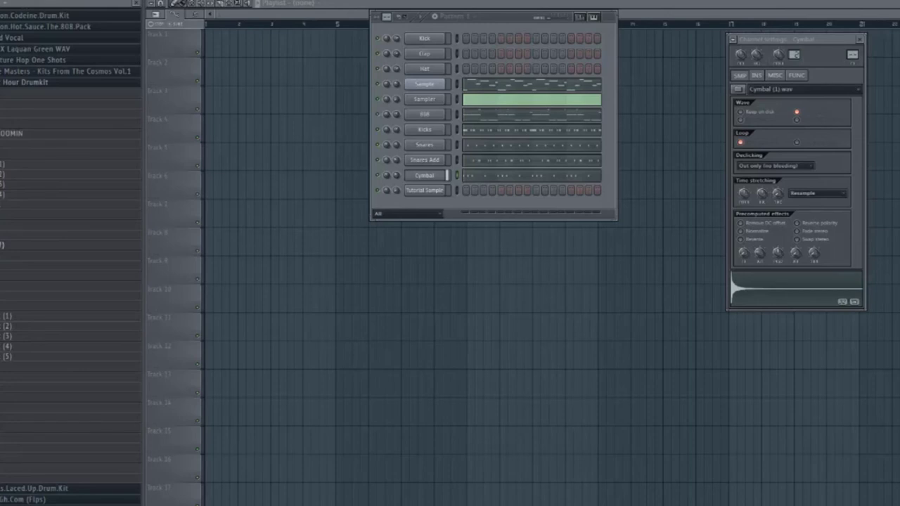
pyautogui.click(424, 192)
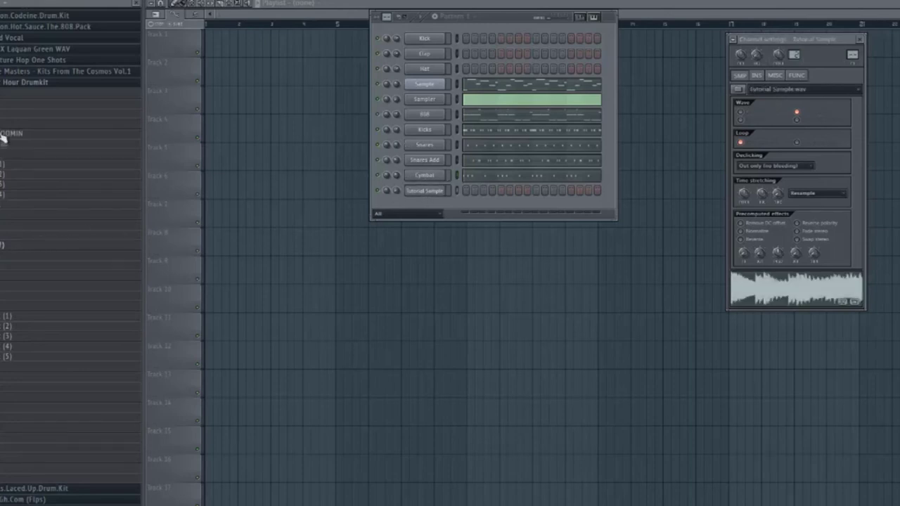
# - Load hi hat 7 from the Trapsoul sample kit's open hats folder as a new channel above Tutorial Sample
pyautogui.click(28, 83)
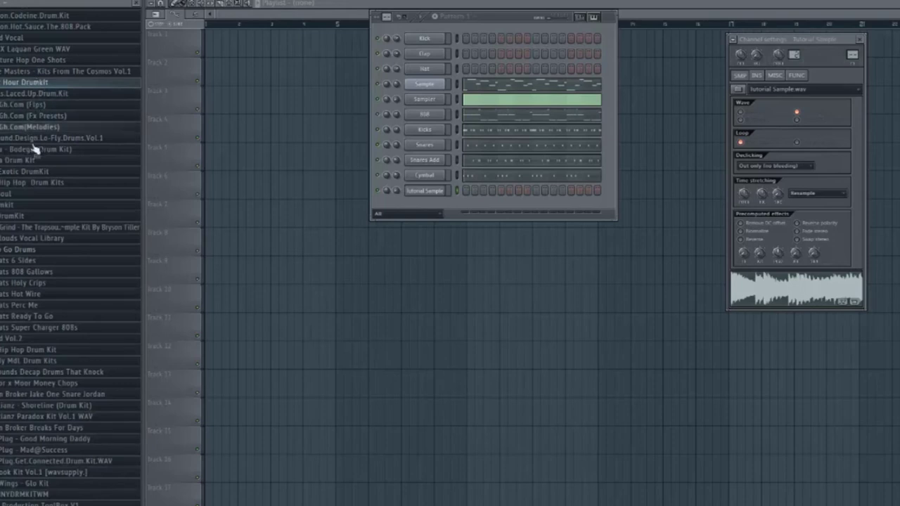
pyautogui.click(31, 230)
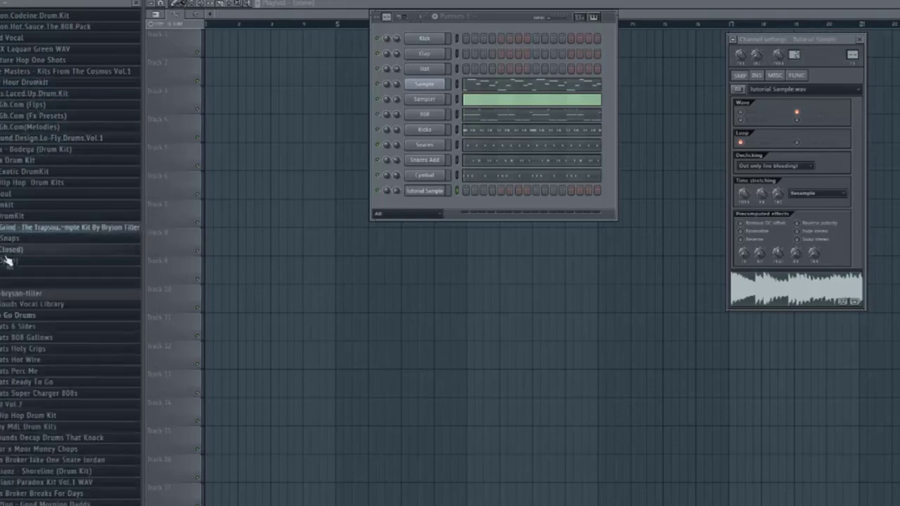
pyautogui.click(7, 251)
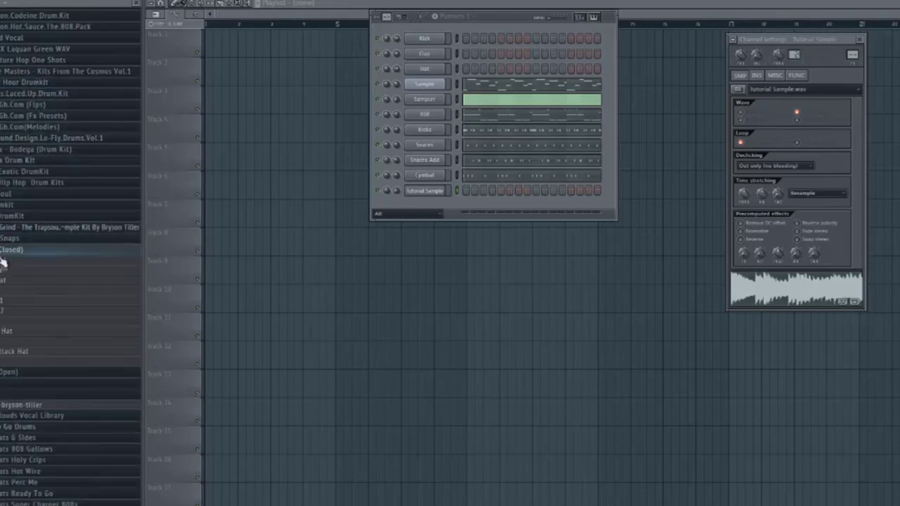
pyautogui.click(2, 253)
pyautogui.click(2, 262)
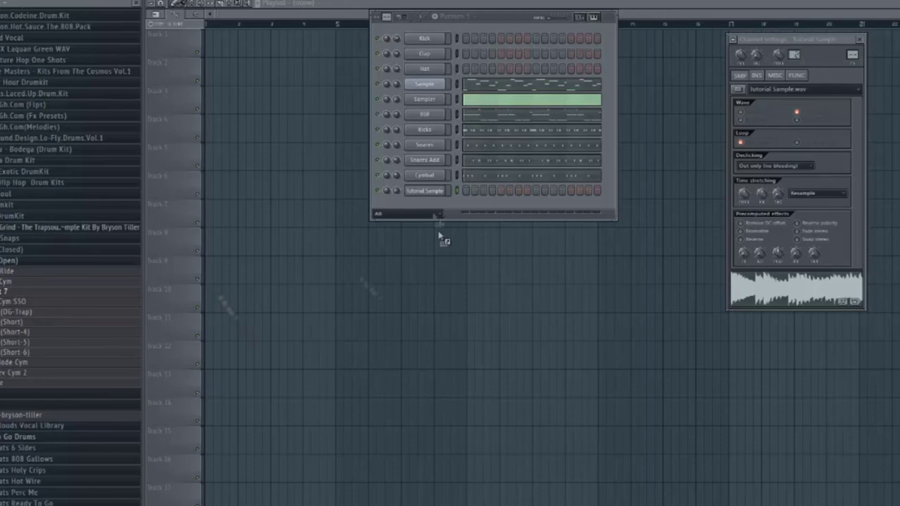
pyautogui.moveTo(425, 190); pyautogui.dragTo(426, 191)
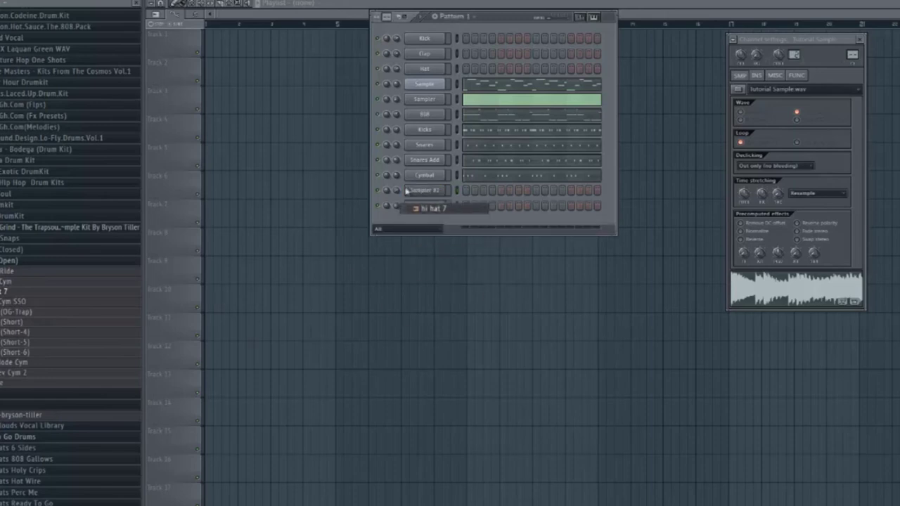
pyautogui.click(794, 194)
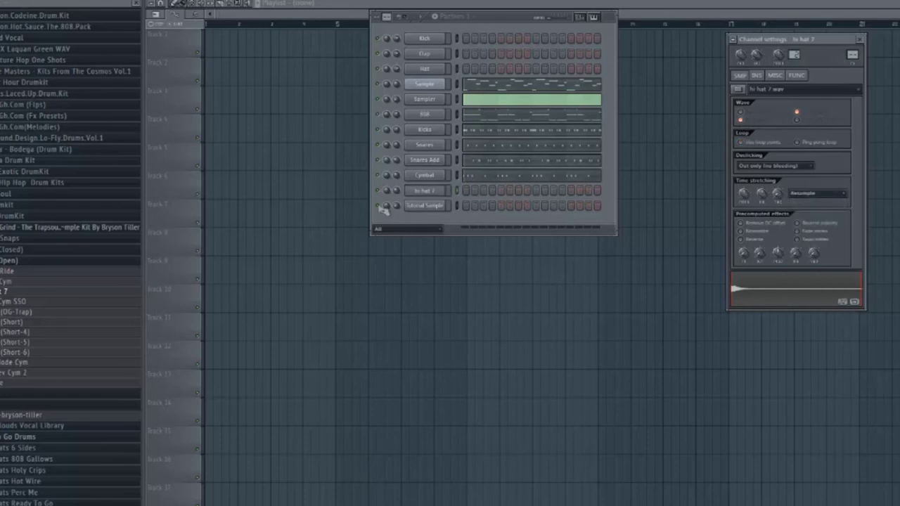
# - Open the hi hat 7 piano roll, place a C5 hit at the start of bar 1, and adjust the channel's volume
pyautogui.rightClick(422, 192)
pyautogui.click(464, 199)
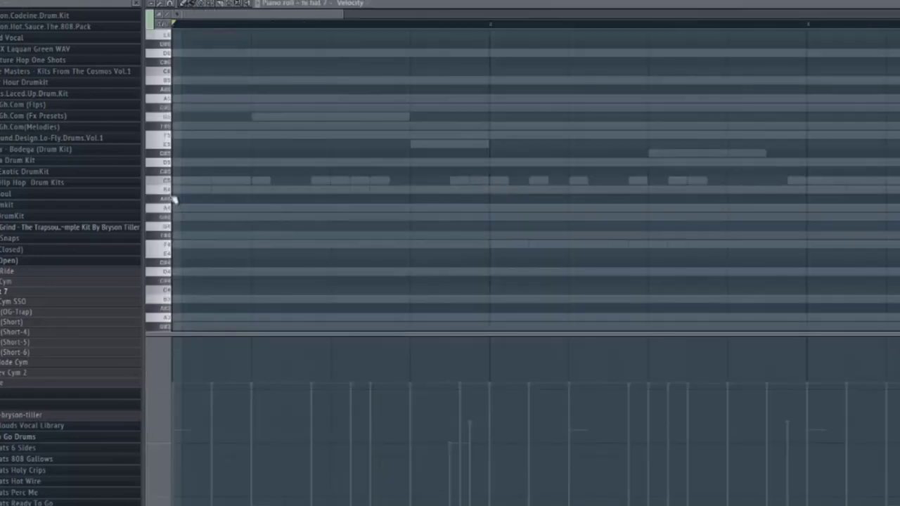
pyautogui.press('F6')
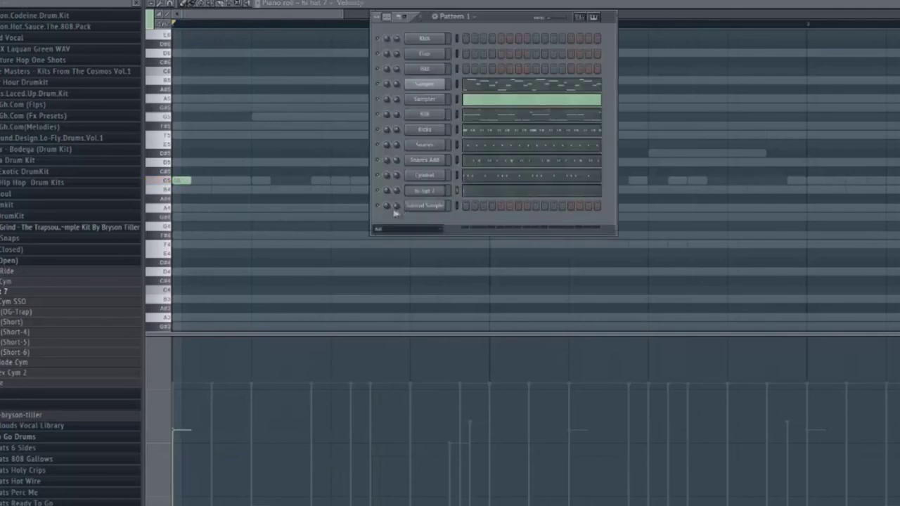
pyautogui.rightClick(383, 192)
pyautogui.click(395, 170)
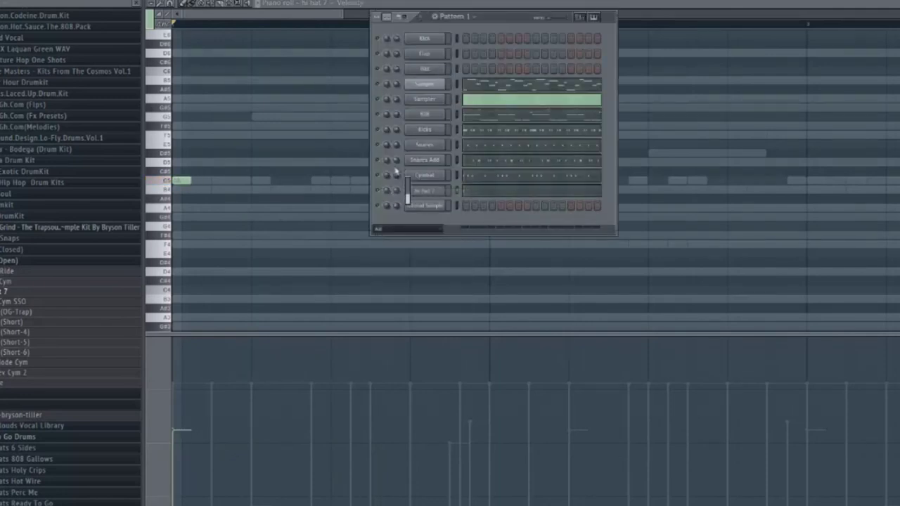
# - Add C5 hits on bar 1's second and third sixteenth steps, enlarge the velocity area, and give the middle hit a much lower velocity
pyautogui.click(211, 182)
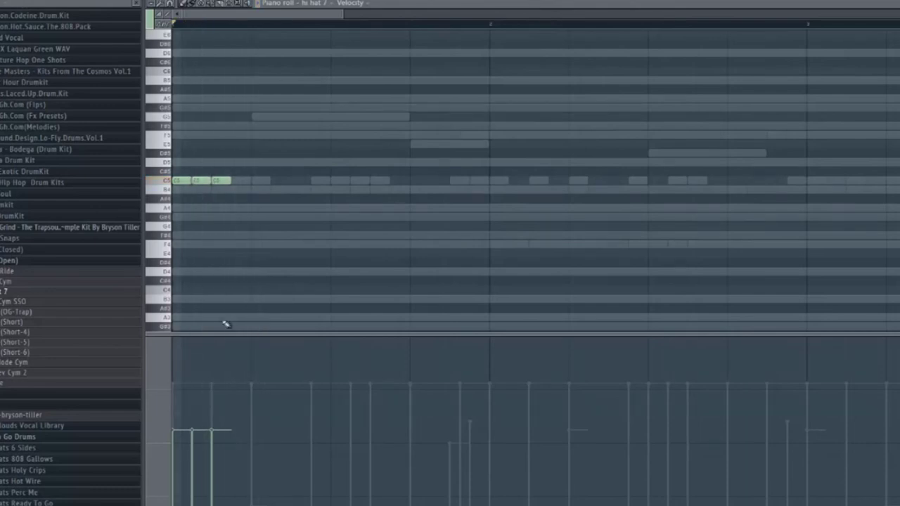
pyautogui.moveTo(221, 334); pyautogui.dragTo(182, 270)
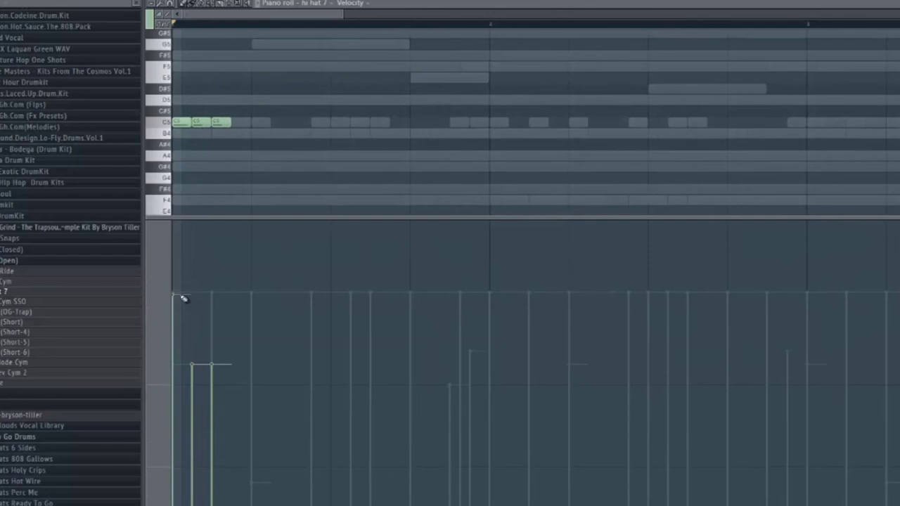
pyautogui.press('space')
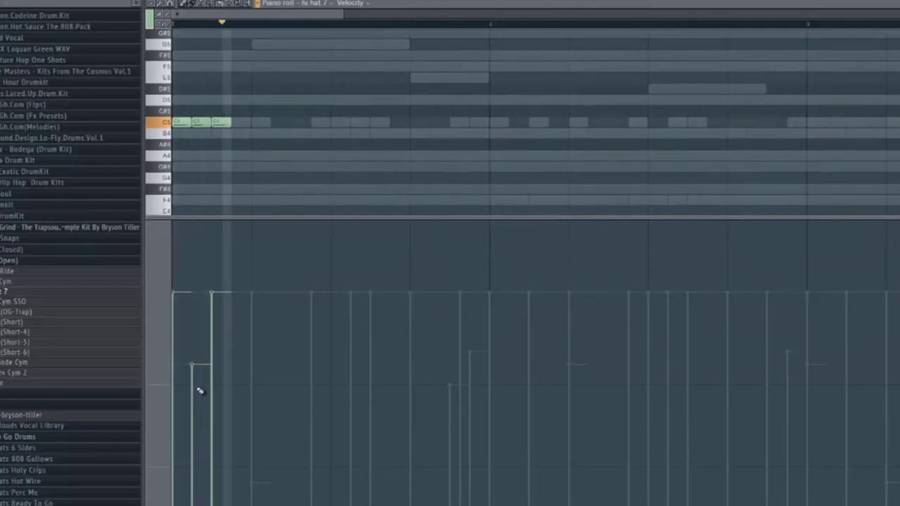
pyautogui.press('space')
pyautogui.press('space')
pyautogui.click(201, 124)
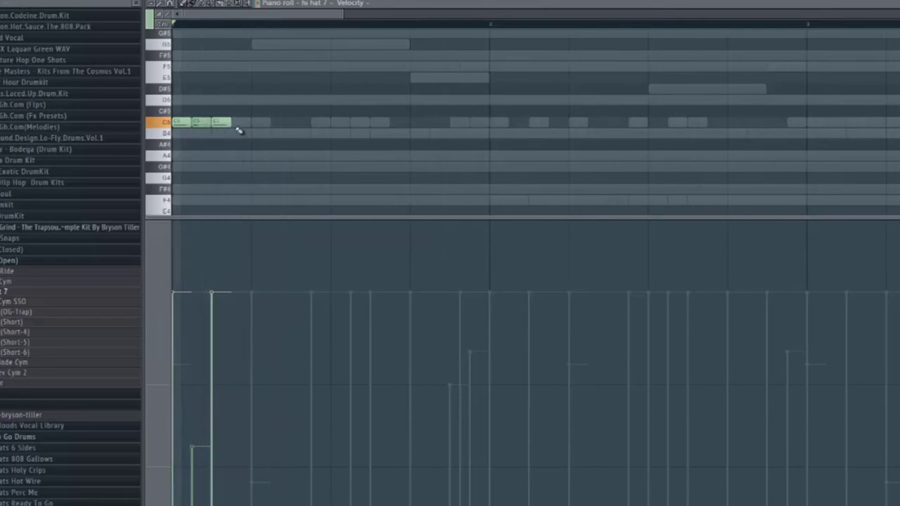
# - Extend the C5 hits through the first eight sixteenth steps of bar 1, with lower velocities on every even-numbered step
pyautogui.press('space')
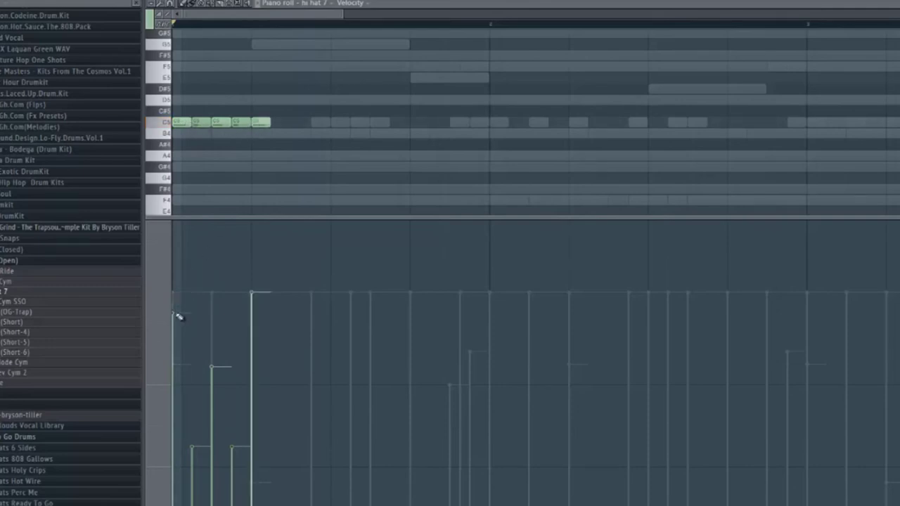
pyautogui.press('space')
pyautogui.click(299, 123)
pyautogui.moveTo(301, 122); pyautogui.dragTo(295, 122)
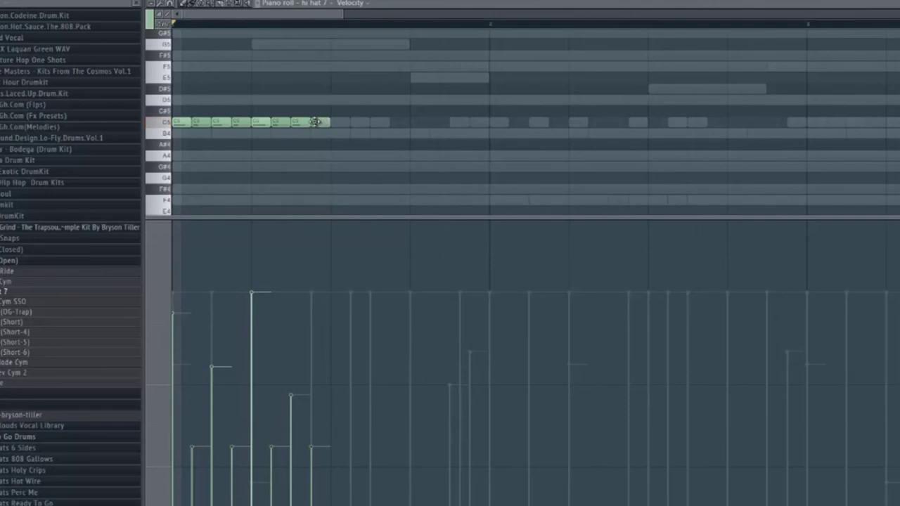
# - Duplicate beat 2's four hi-hat hits into beat 3 and lower the velocities of the copied first, third and fourth hits, checking against playback
pyautogui.press('space')
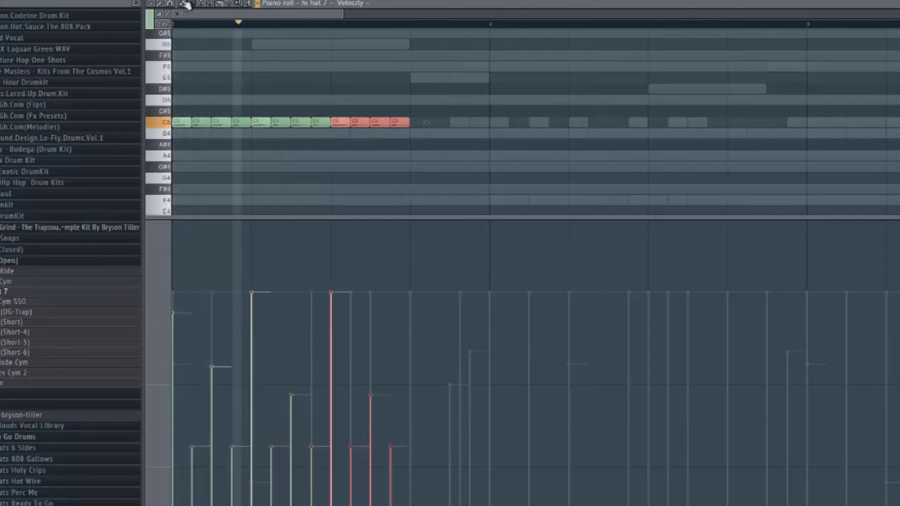
pyautogui.press('space')
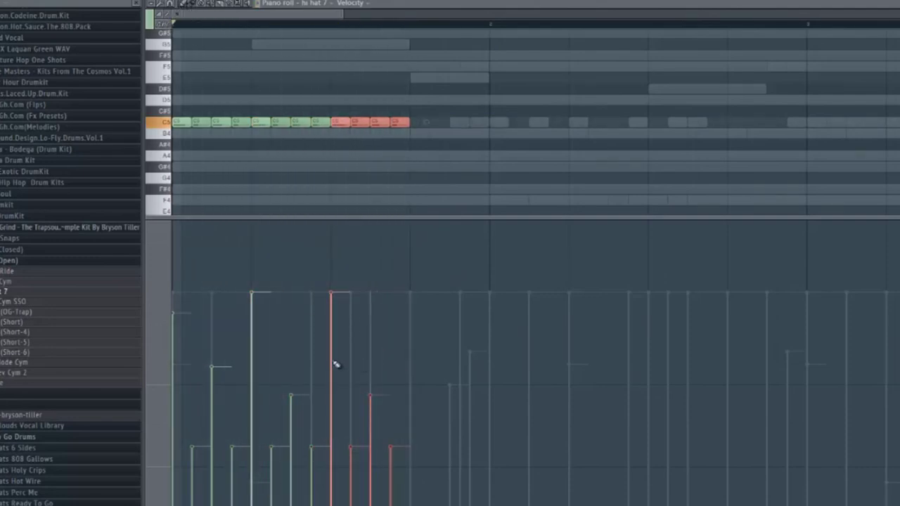
pyautogui.press('space')
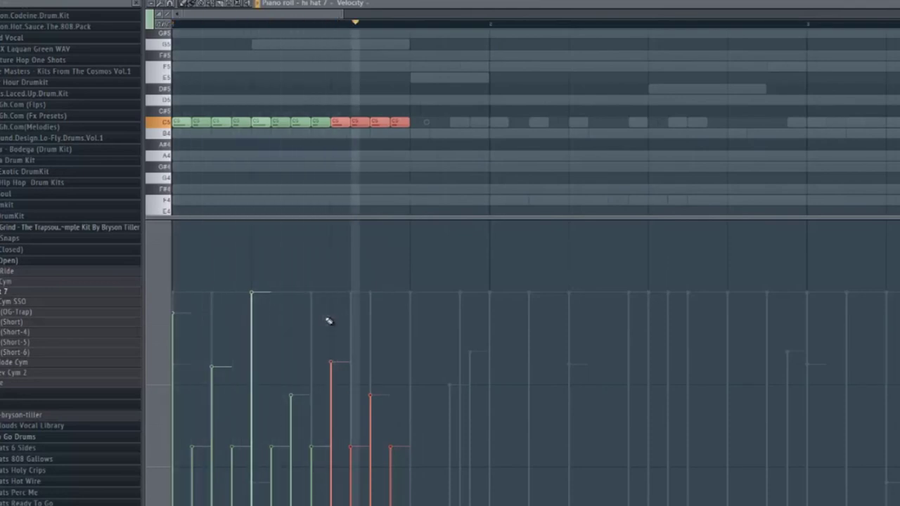
pyautogui.press('space')
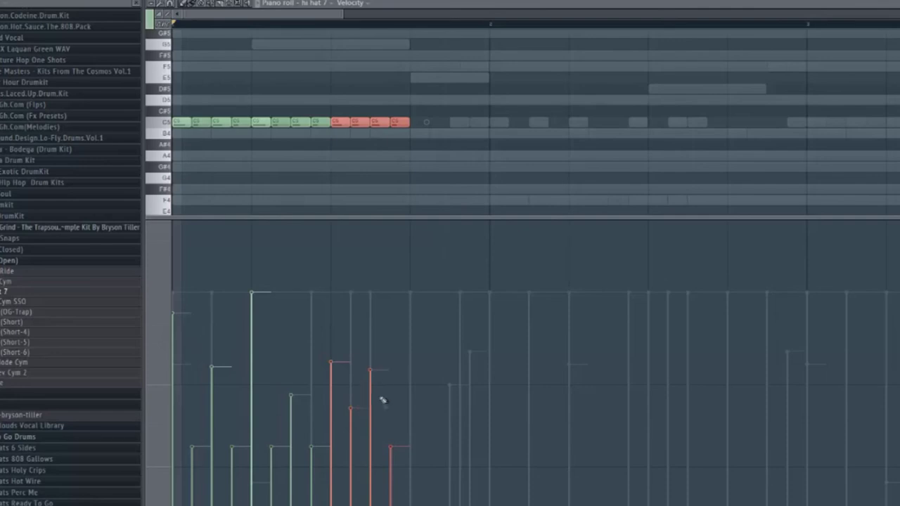
pyautogui.press('space')
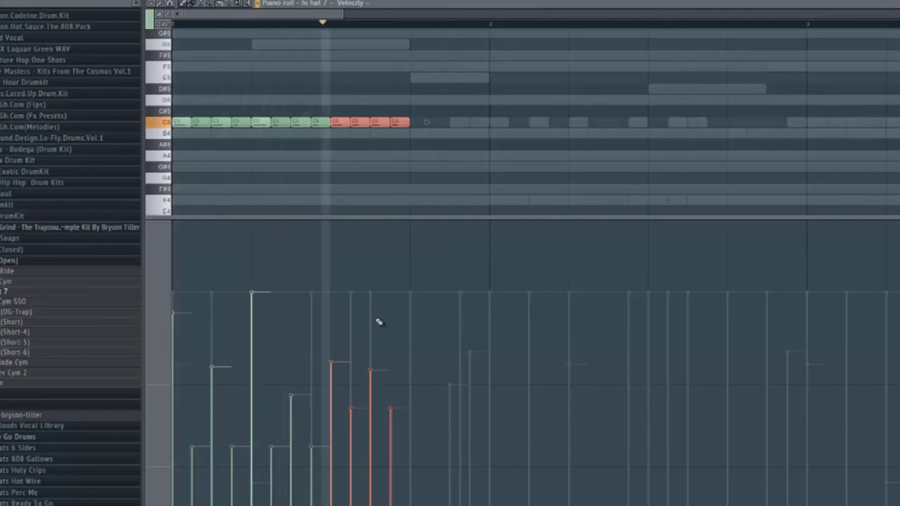
pyautogui.press('space')
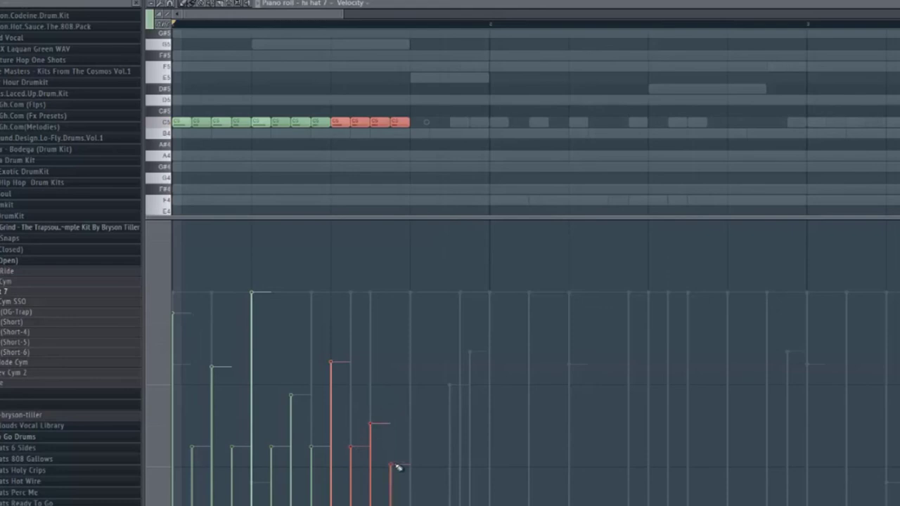
pyautogui.press('space')
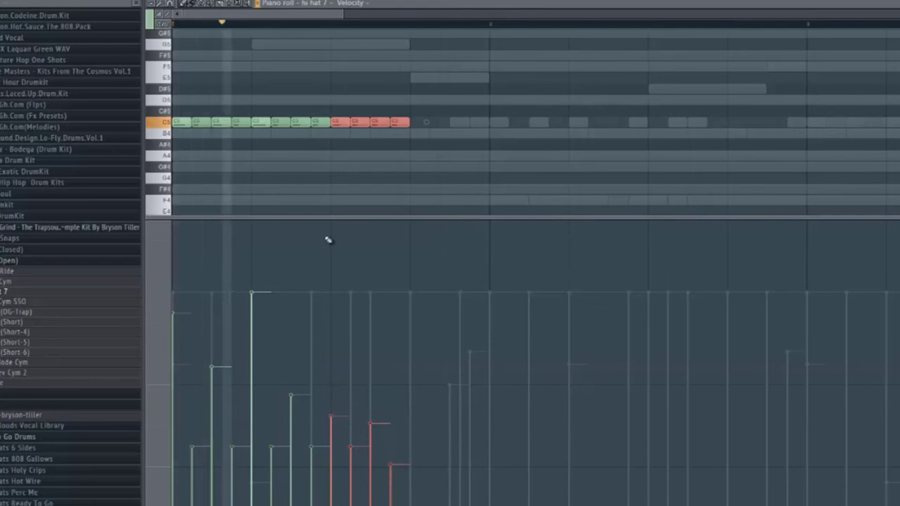
pyautogui.press('space')
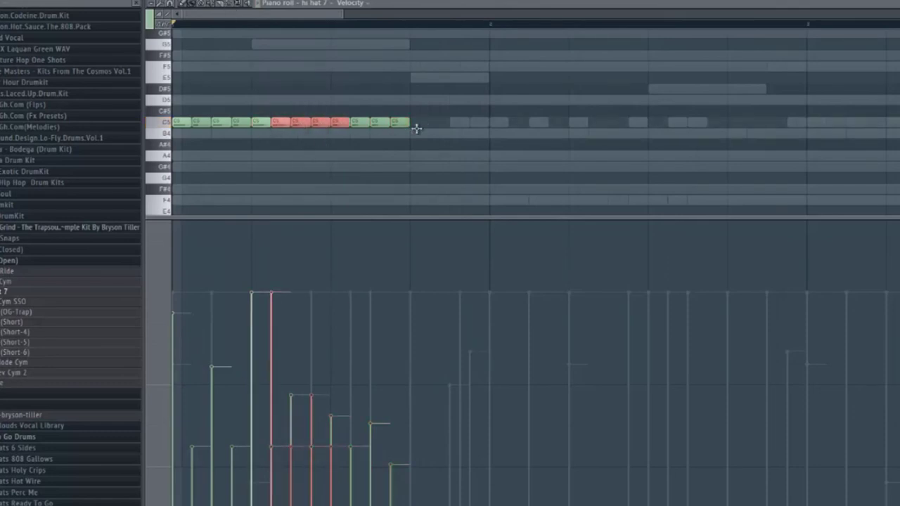
# - Paste beat 2's four hi-hat hits into beat 4 and duplicate the complete bar into bar 2
pyautogui.hotkey('ctrl', 'v')
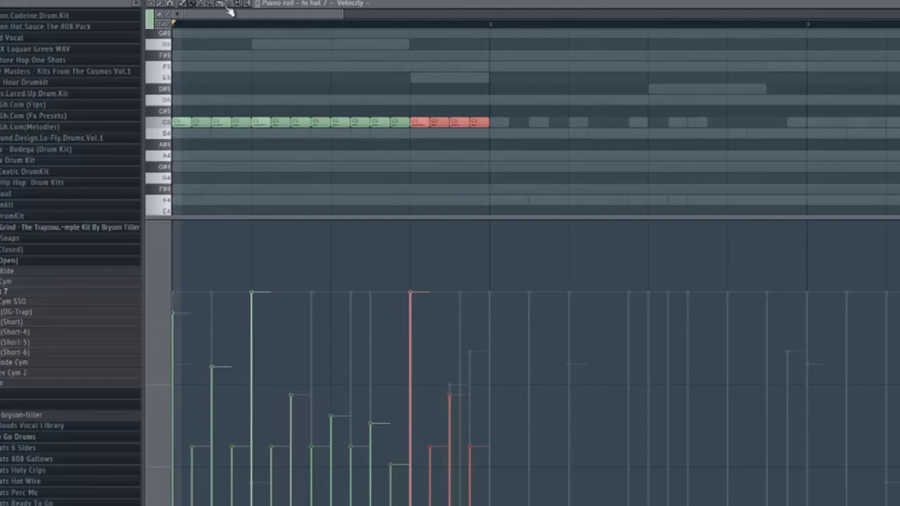
pyautogui.hotkey('ctrl', 'a')
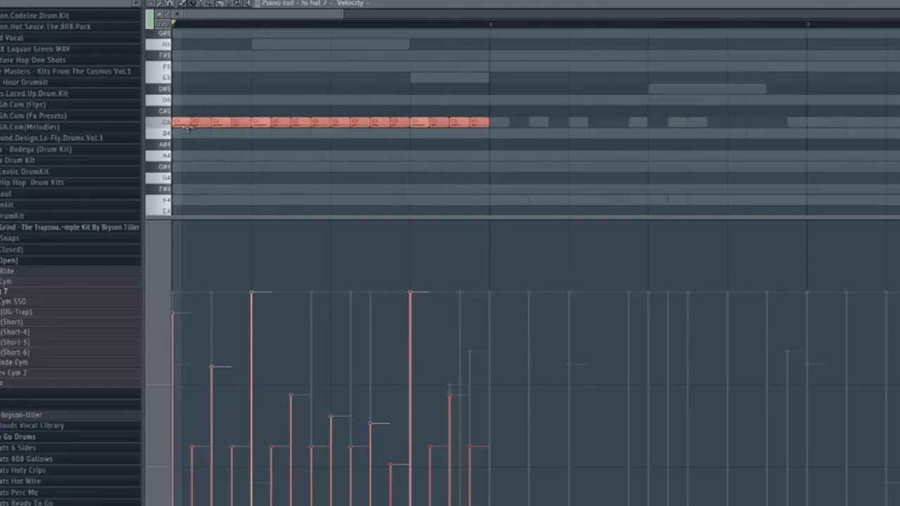
pyautogui.hotkey('ctrl', 'b')
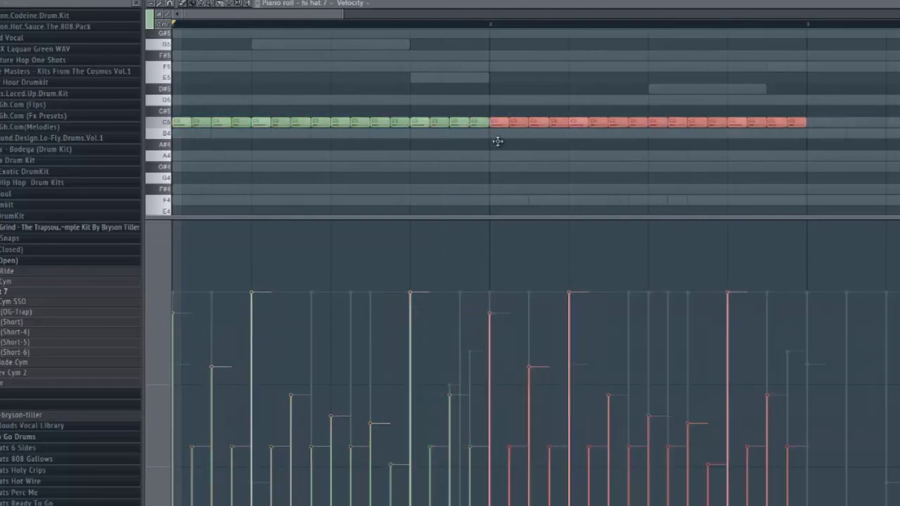
# - Copy the two-bar hi-hat pattern into bars 3-4 during playback
pyautogui.press('space')
pyautogui.scroll(-3, 241, 10)
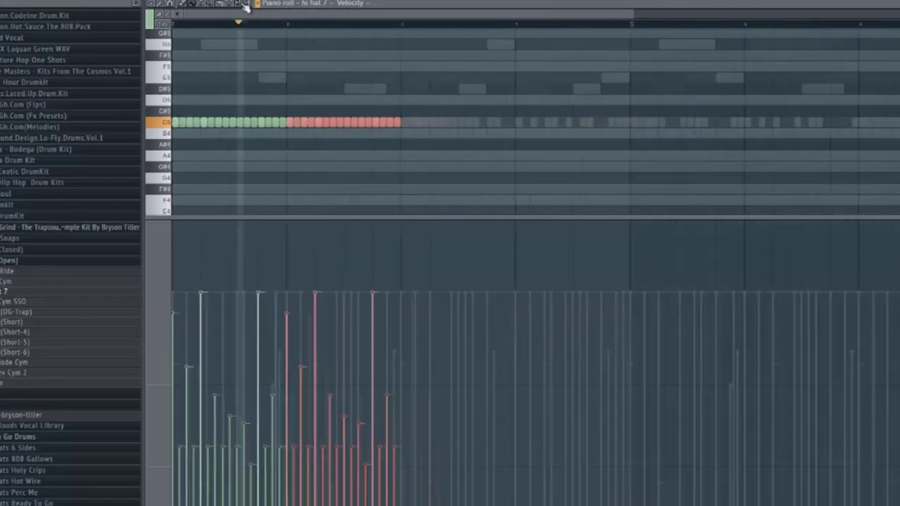
pyautogui.hotkey('ctrl', 'a')
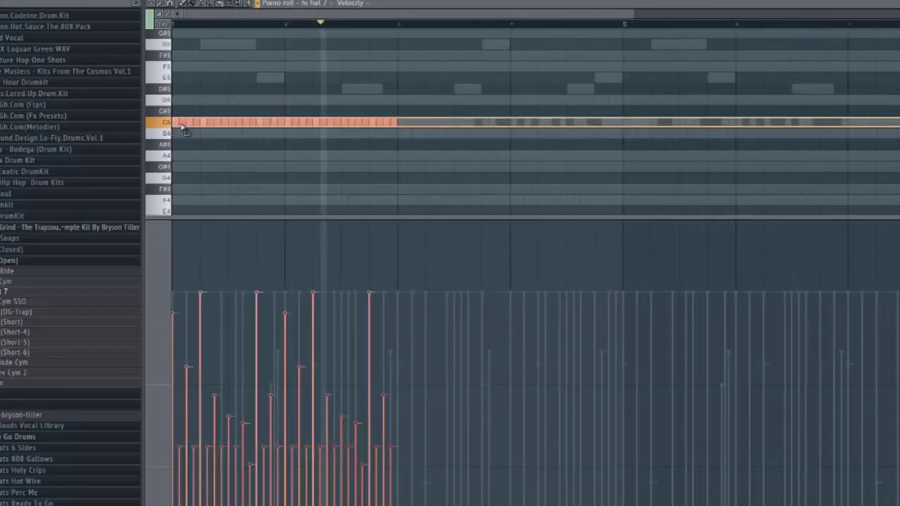
pyautogui.moveTo(201, 129); pyautogui.dragTo(396, 130)
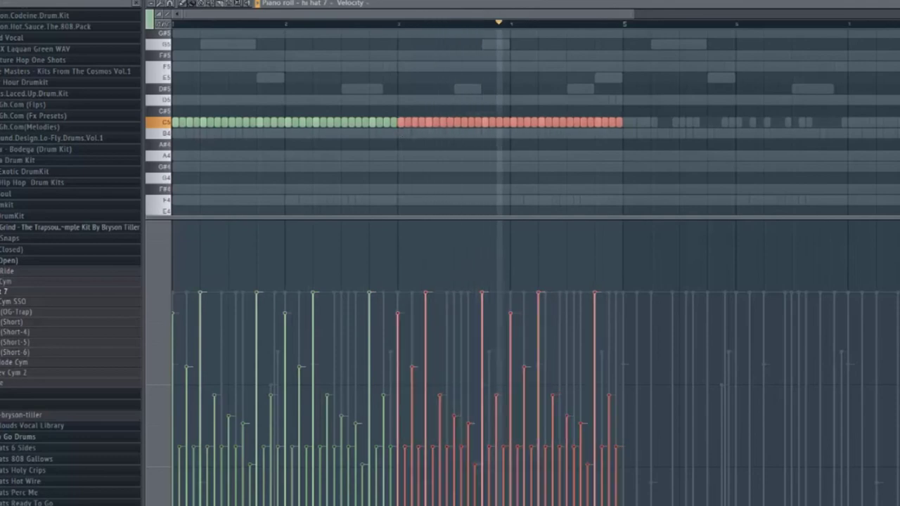
# - Open the Vox Run piano roll and draw a long F#4 note from midway through bar 1's second beat into bar 2
pyautogui.press('F6')
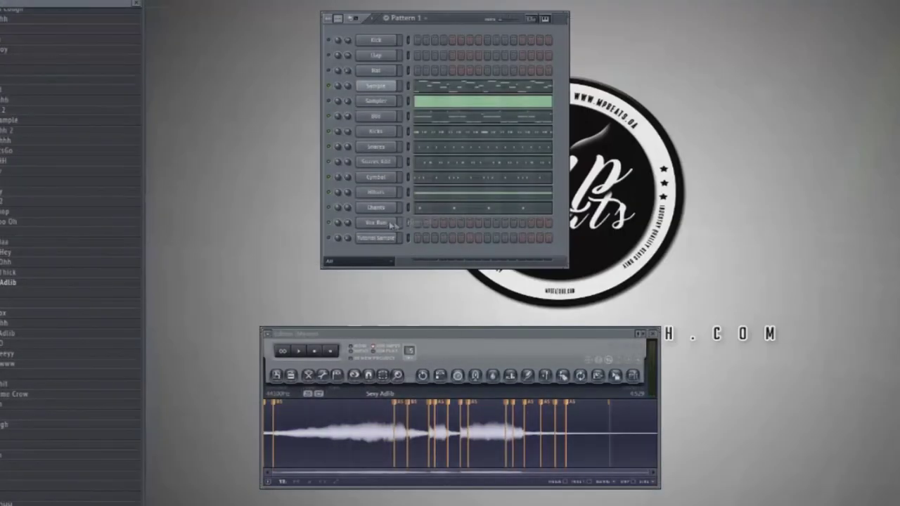
pyautogui.rightClick(391, 224)
pyautogui.click(419, 224)
pyautogui.press('space')
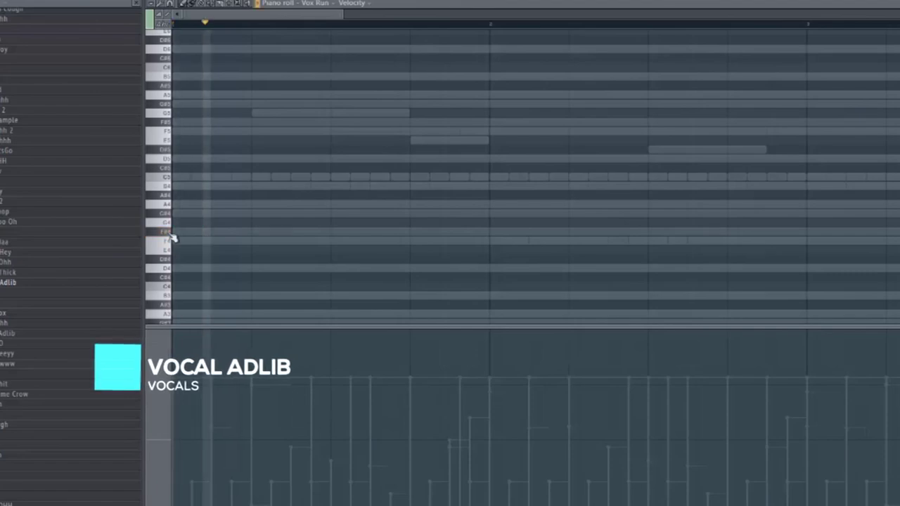
pyautogui.press('space')
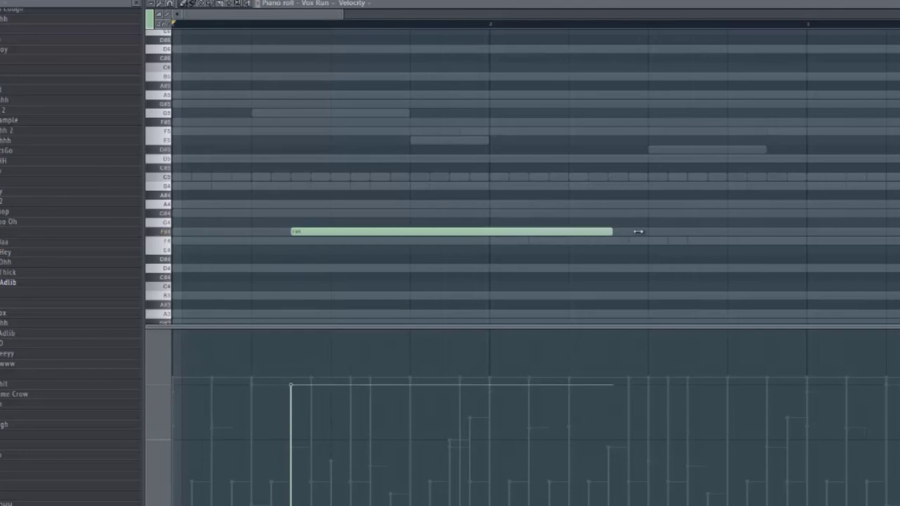
# - Shorten the Vox Run F#4 note to end at bar 2's second beat and return to the channel rack during playback
pyautogui.press('space')
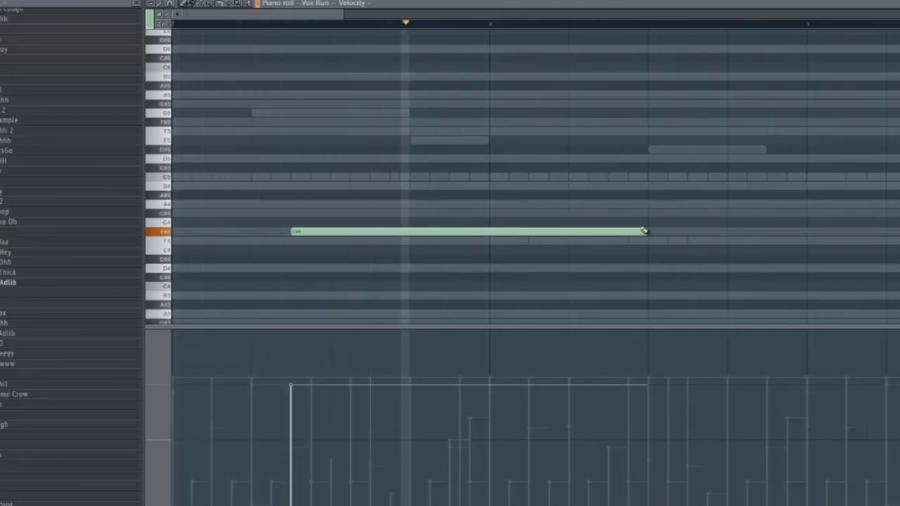
pyautogui.moveTo(639, 231); pyautogui.dragTo(568, 232)
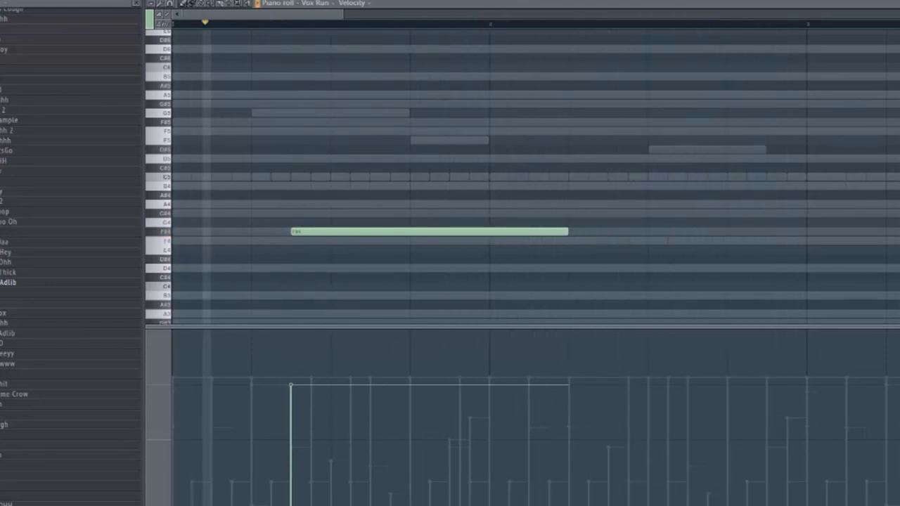
pyautogui.press('F6')
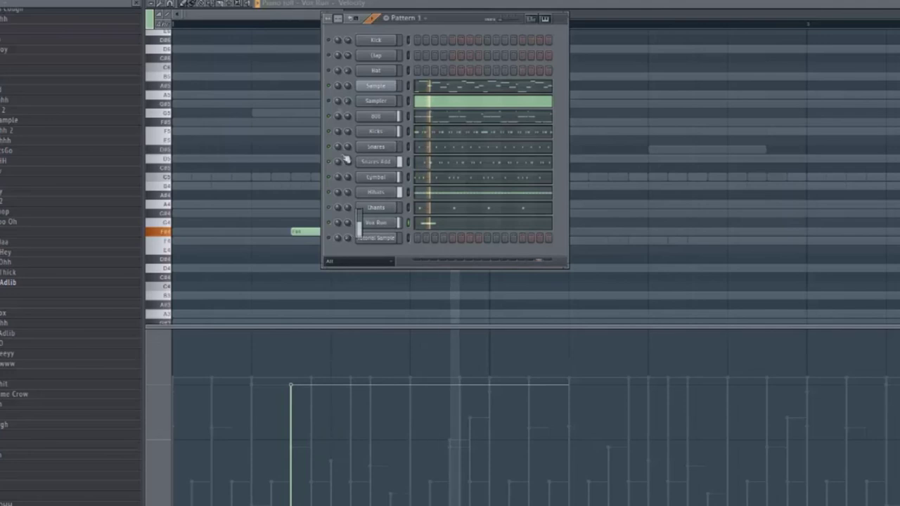
# - Duplicate the Vox Run F#4 note at the same position in bar 3 and play the pattern
pyautogui.press('F6')
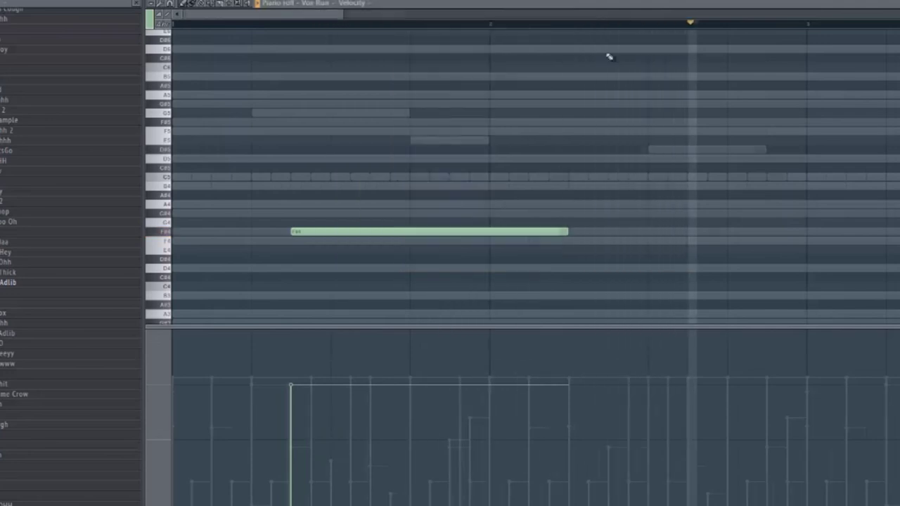
pyautogui.press('pagedown')
pyautogui.press('space')
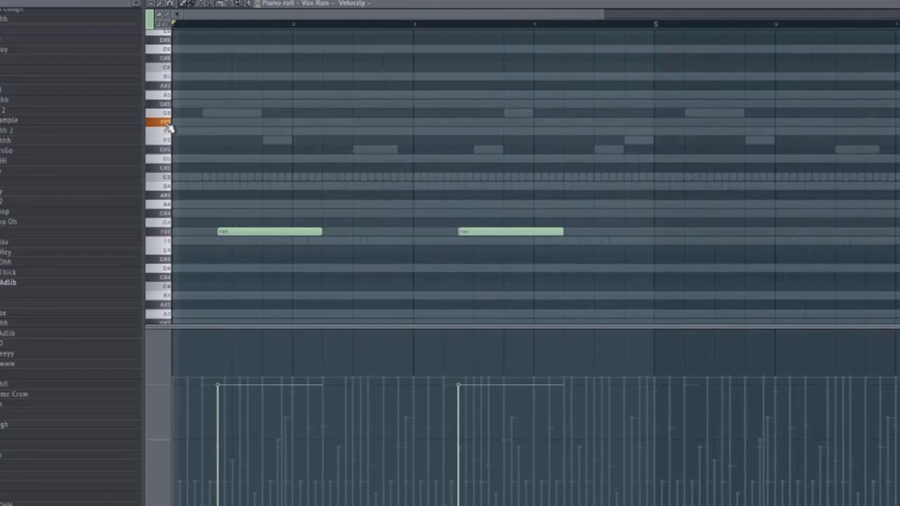
pyautogui.press('space')
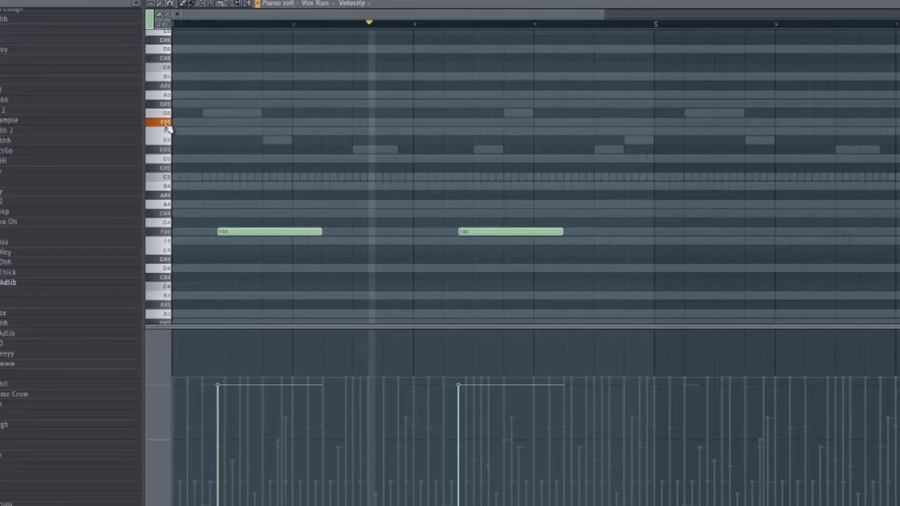
# - Draw an F#5 note about one beat long from midway through bar 2's second beat and lower its velocity during playback
pyautogui.press('space')
pyautogui.press('space')
pyautogui.click(343, 122)
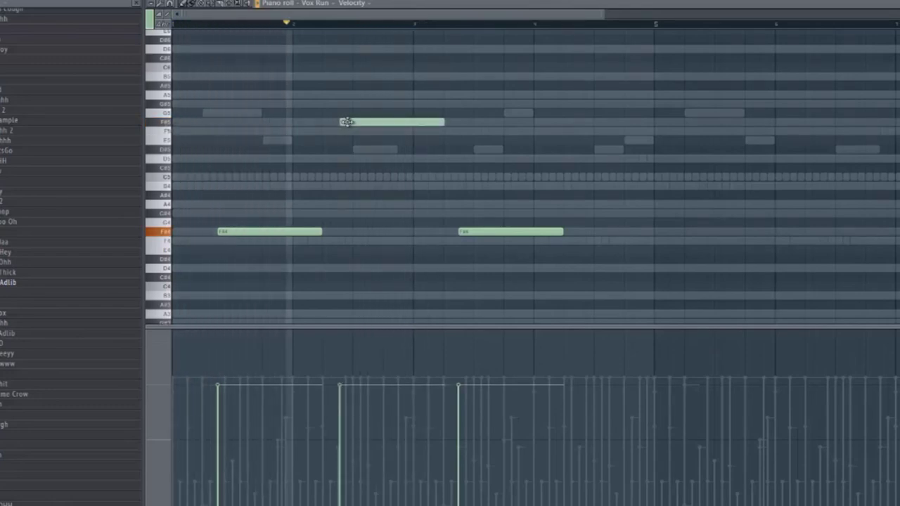
pyautogui.moveTo(347, 121); pyautogui.dragTo(344, 122)
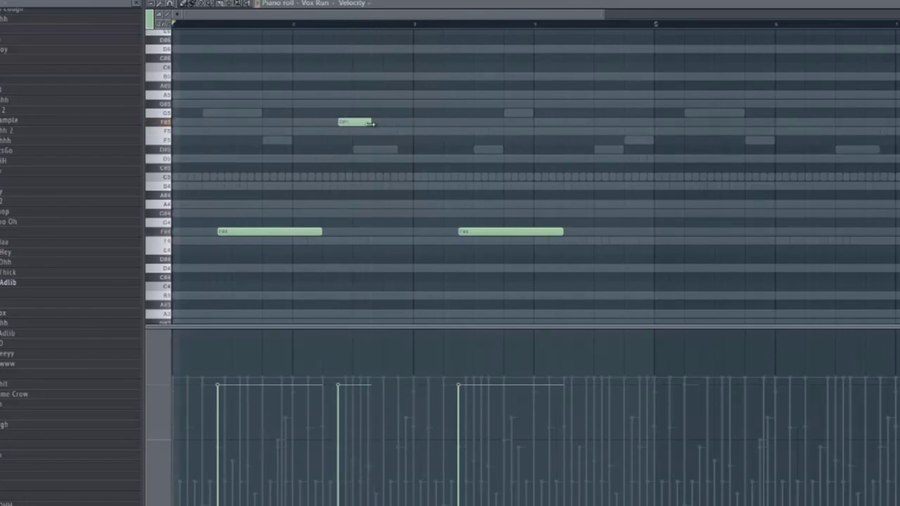
pyautogui.click(344, 411)
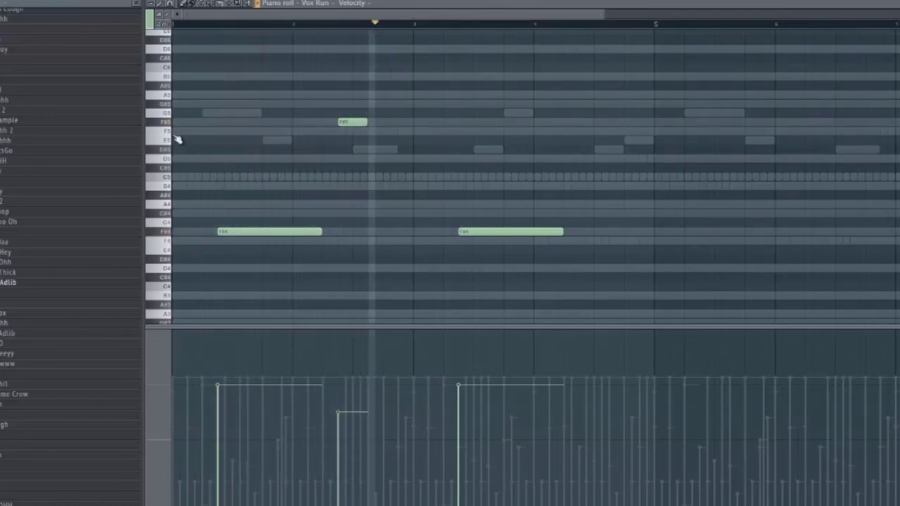
pyautogui.press('space')
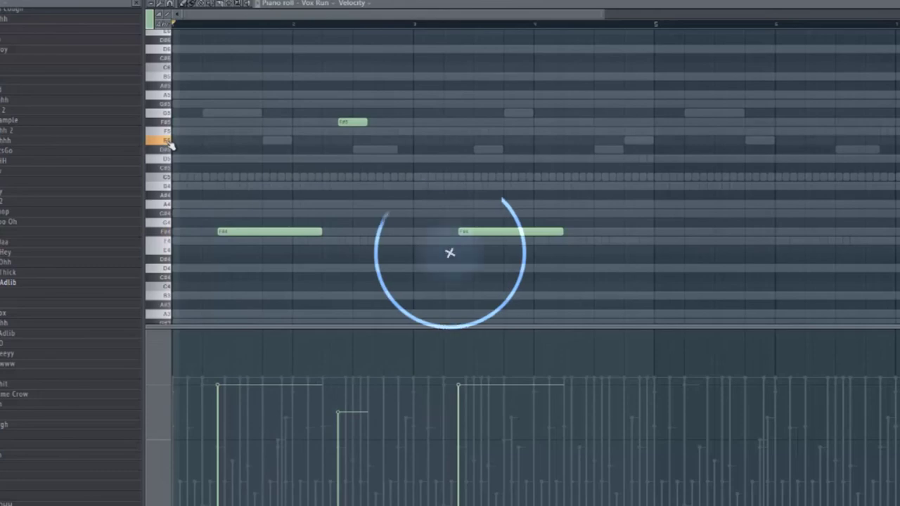
# - Try lengthening the bar 2 F#5 note to about 1.5 beats and following it directly with an E5 note
pyautogui.moveTo(367, 122); pyautogui.dragTo(380, 123)
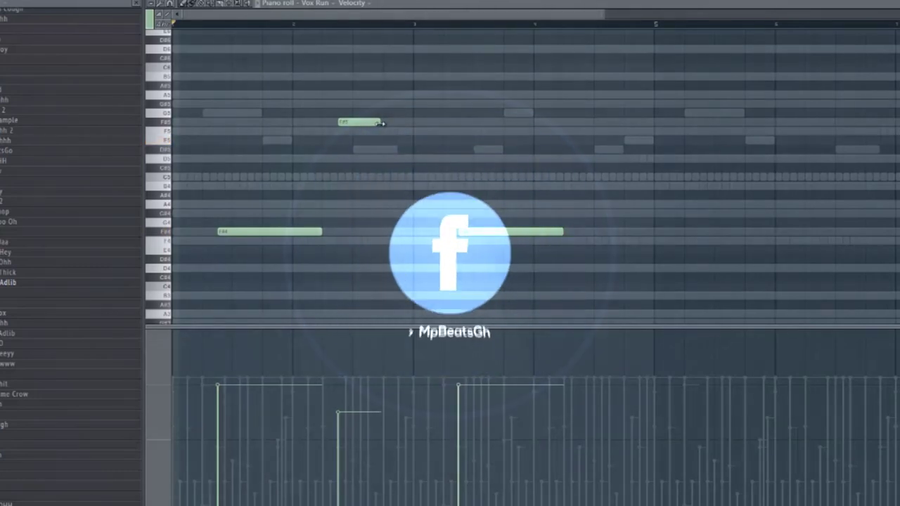
pyautogui.click(388, 140)
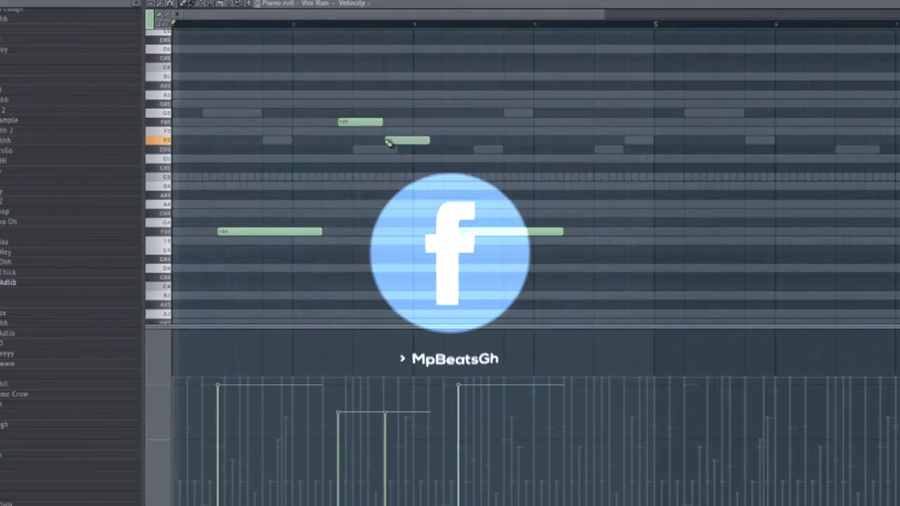
pyautogui.hotkey('alt', 'f')
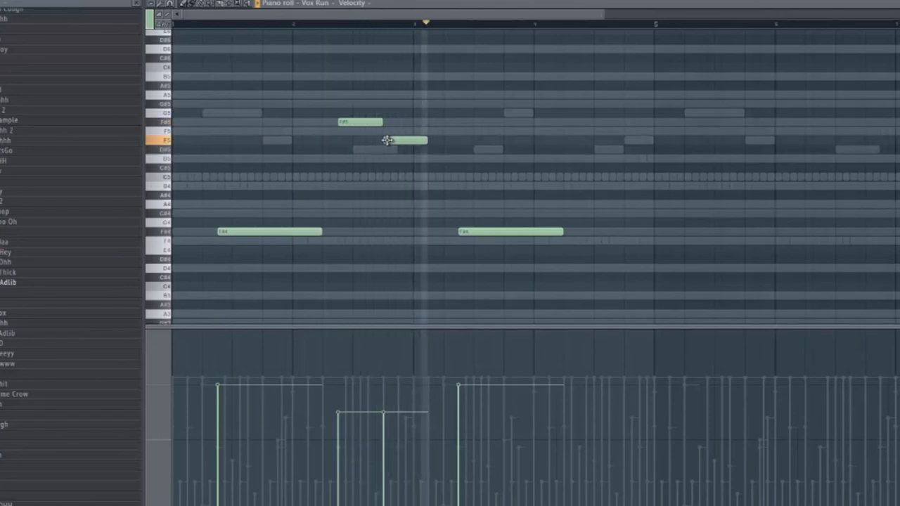
pyautogui.rightClick(399, 143)
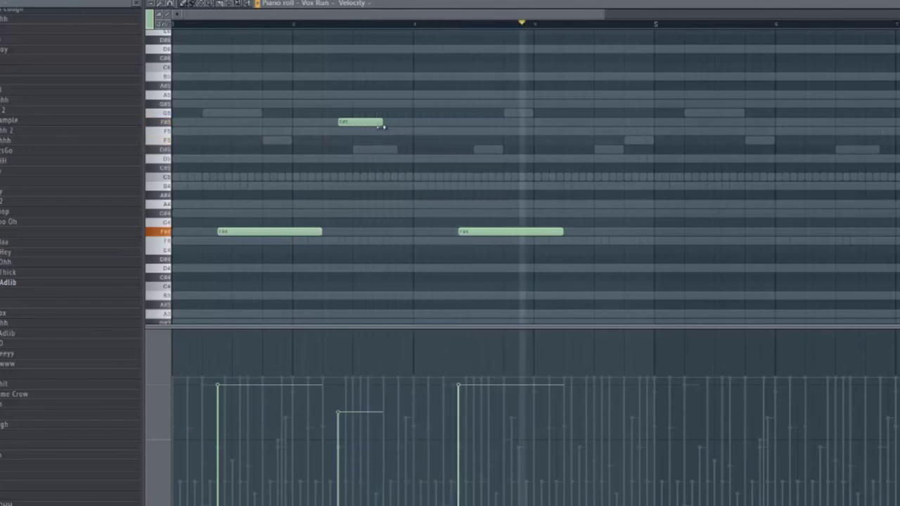
# - Adjust the F#5 note's velocity and length so it ends just inside bar 2's fourth beat
pyautogui.moveTo(381, 122); pyautogui.dragTo(414, 125)
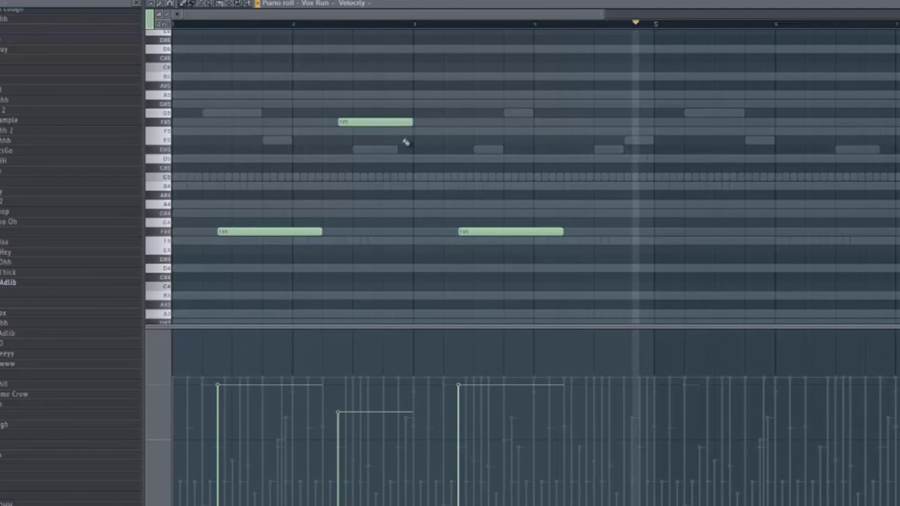
pyautogui.click(342, 443)
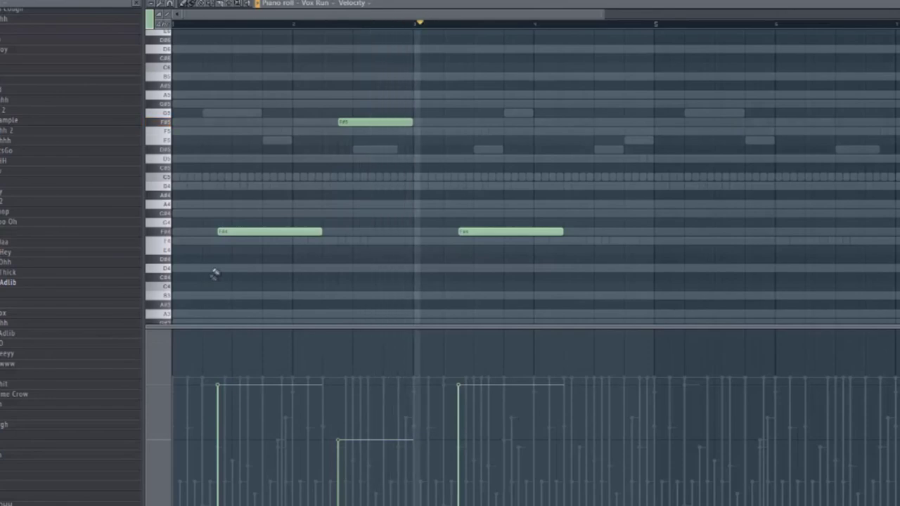
pyautogui.moveTo(411, 124); pyautogui.dragTo(395, 123)
pyautogui.moveTo(396, 121); pyautogui.dragTo(389, 118)
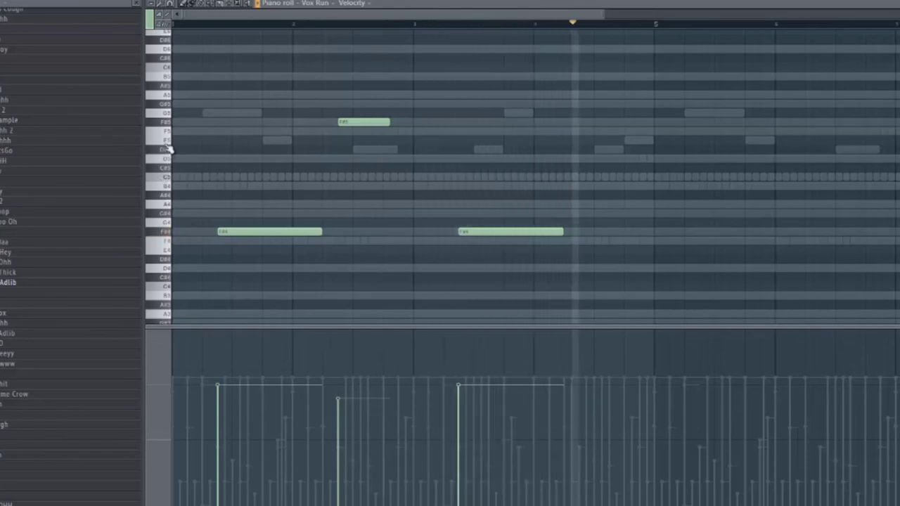
# - Audition E5 and place a Vox Run E5 note about 1.5 beats long from midway through bar 4's second beat
pyautogui.click(166, 143)
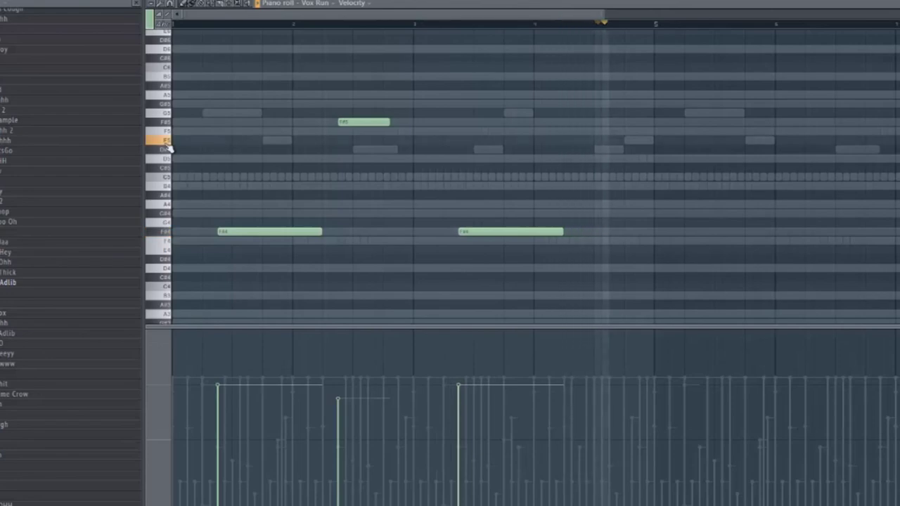
pyautogui.press('space')
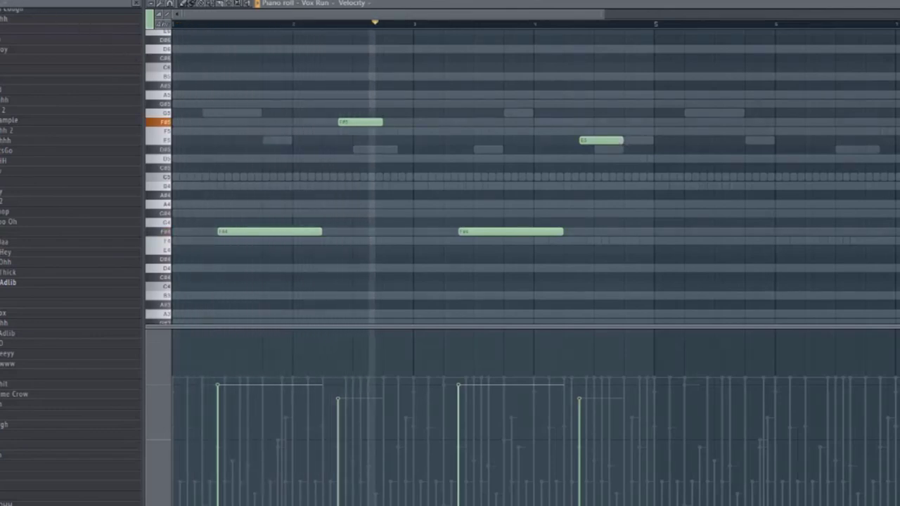
pyautogui.click(23, 7)
pyautogui.click(127, 47)
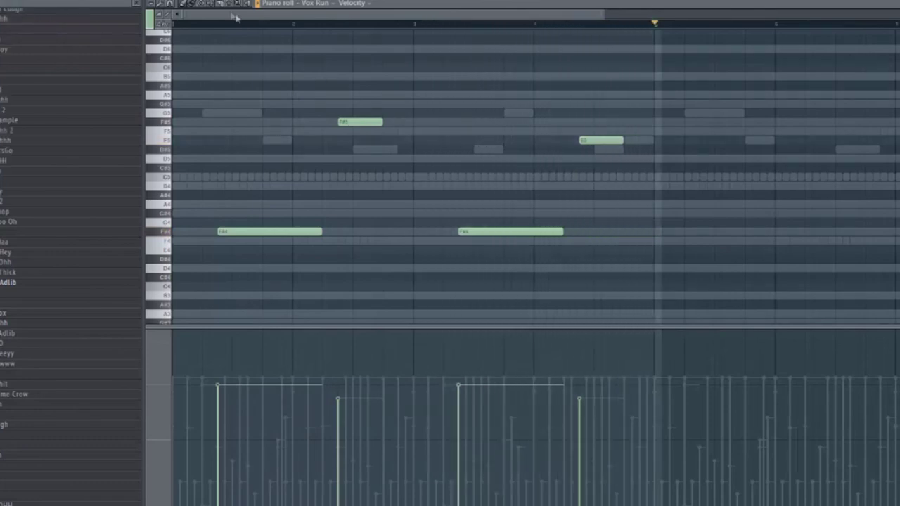
# - Replace the unused Hat channel with Omnisphere and open its empty piano roll for the guitar melody
pyautogui.moveTo(177, 89); pyautogui.dragTo(165, 264)
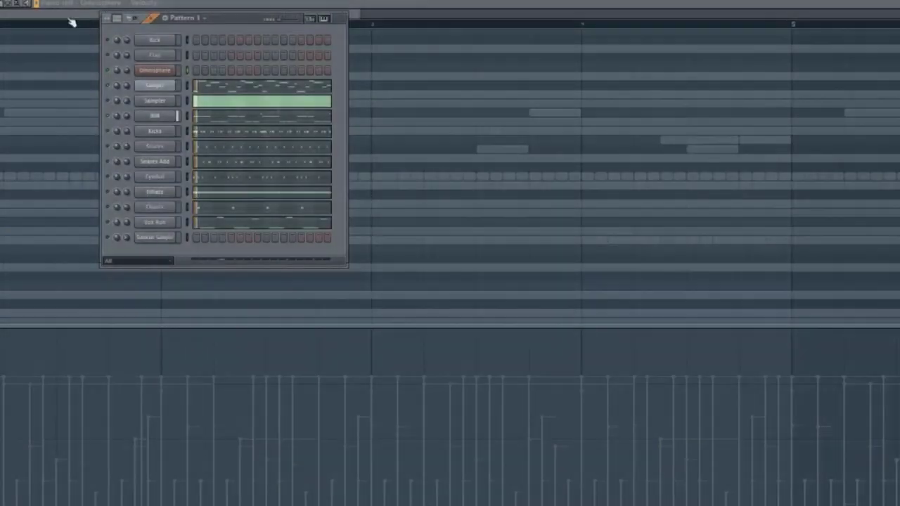
pyautogui.moveTo(260, 16); pyautogui.dragTo(259, 16)
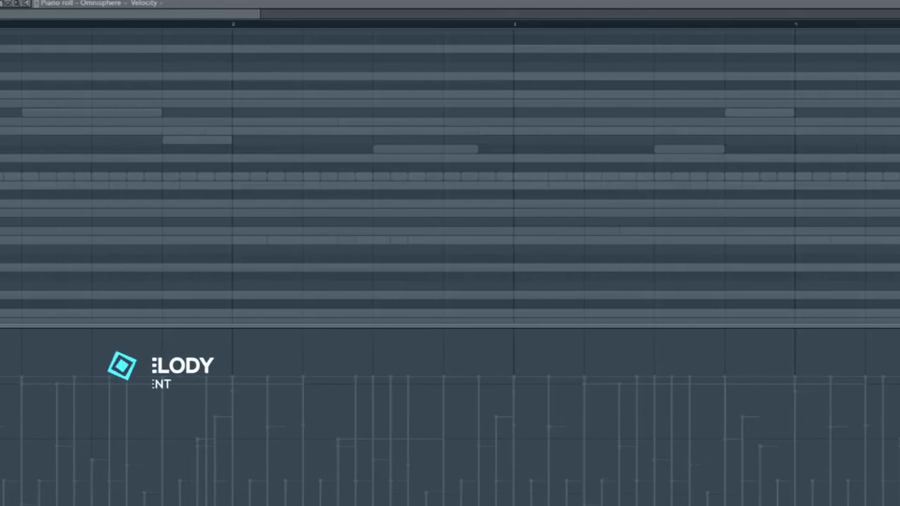
pyautogui.press('F6')
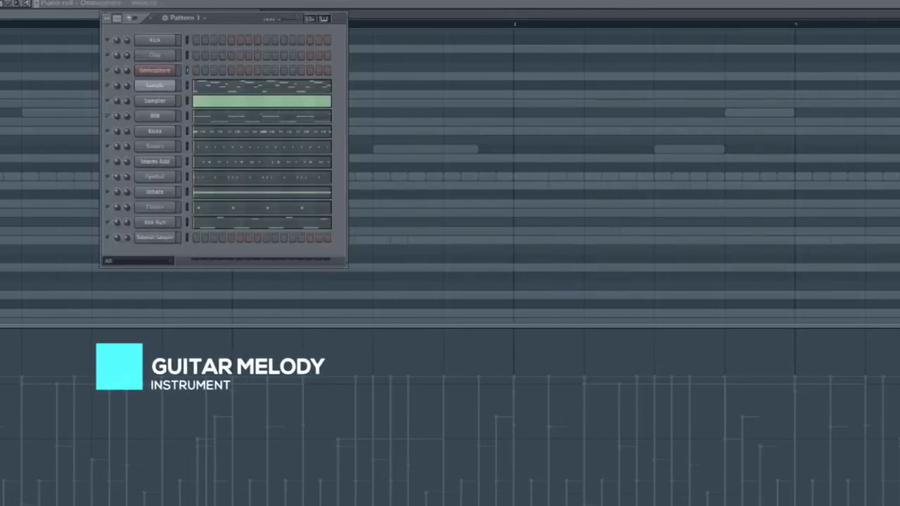
pyautogui.press('F6')
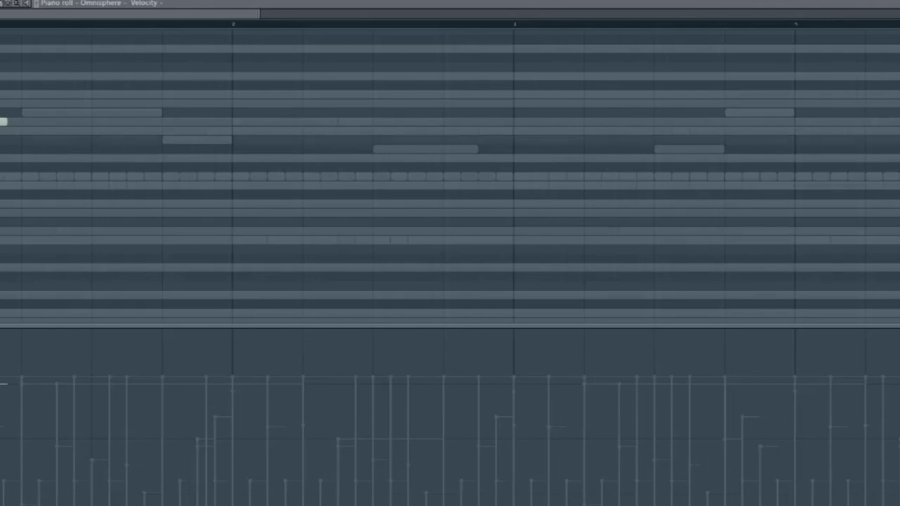
# - Start the Omnisphere melody in bar 1 with a short F#5 note followed by an E5 note
pyautogui.click(21, 140)
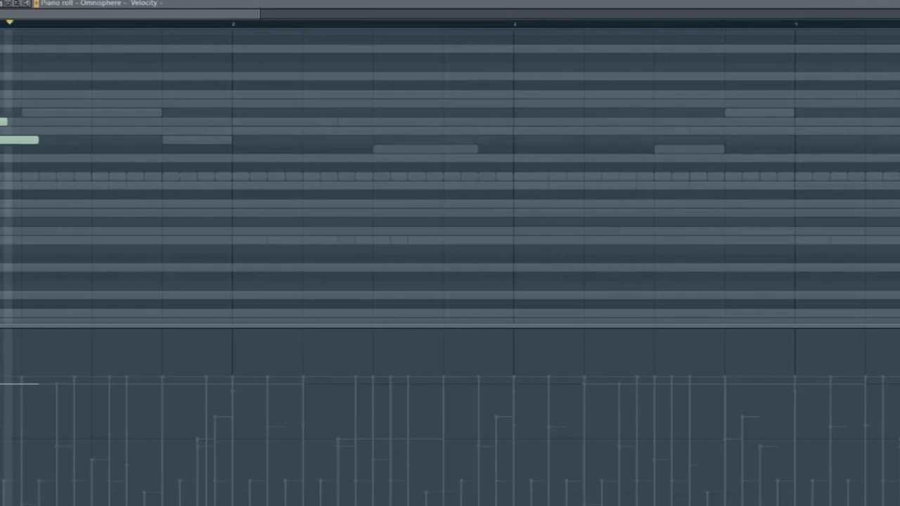
pyautogui.scroll(1, 450, 177)
pyautogui.scroll(2, 450, 177)
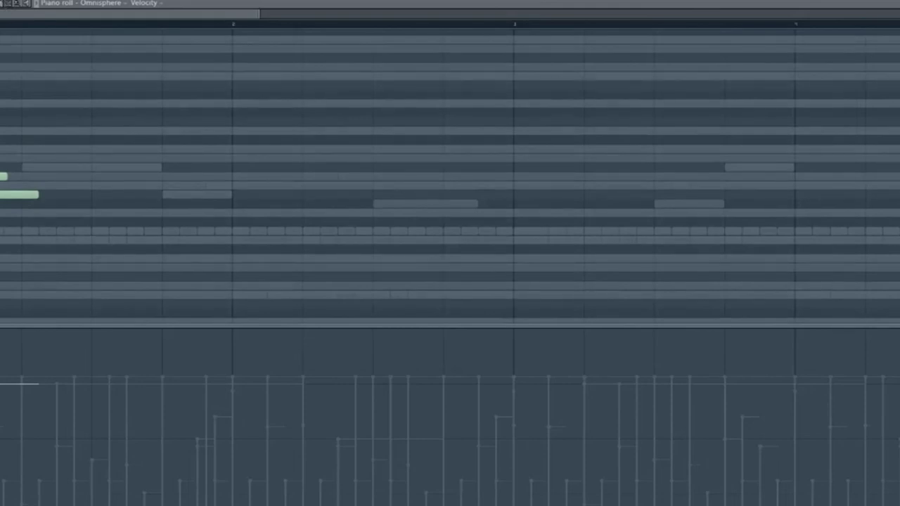
# - Transpose all Omnisphere notes up one octave and play them back
pyautogui.hotkey('ctrl', 'a')
pyautogui.press('Up')
pyautogui.press('Up')
pyautogui.press('Up')
pyautogui.press('Up')
pyautogui.press('Up')
pyautogui.press('Up')
pyautogui.press('Up')
pyautogui.press('Up')
pyautogui.press('Up')
pyautogui.press('Up')
pyautogui.press('Up')
pyautogui.press('Up')
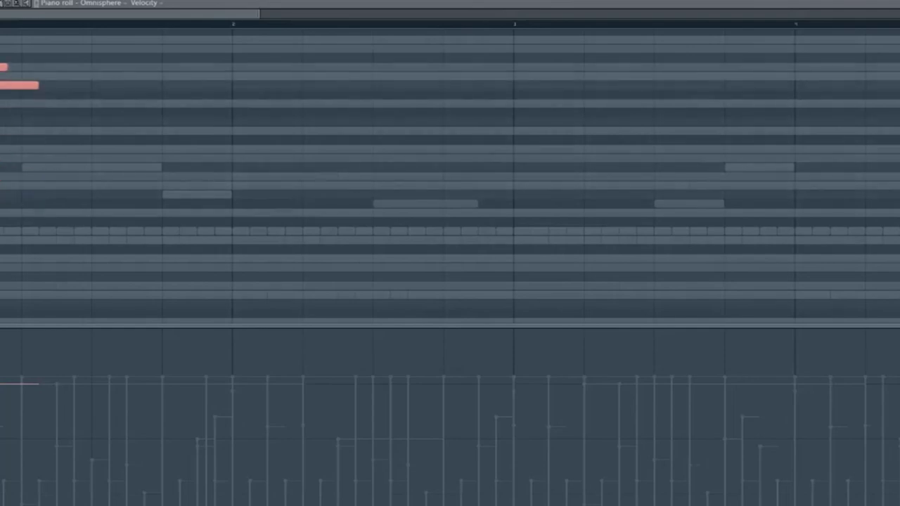
pyautogui.press('space')
# - Add an A6 note on bar 1's second beat and an F#6 note half a beat after it
pyautogui.scroll(3, 449, 176)
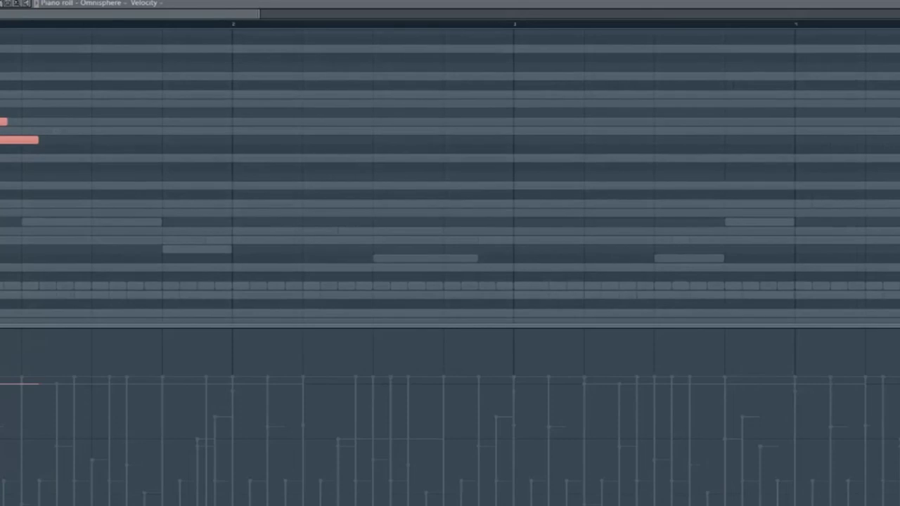
pyautogui.click(27, 97)
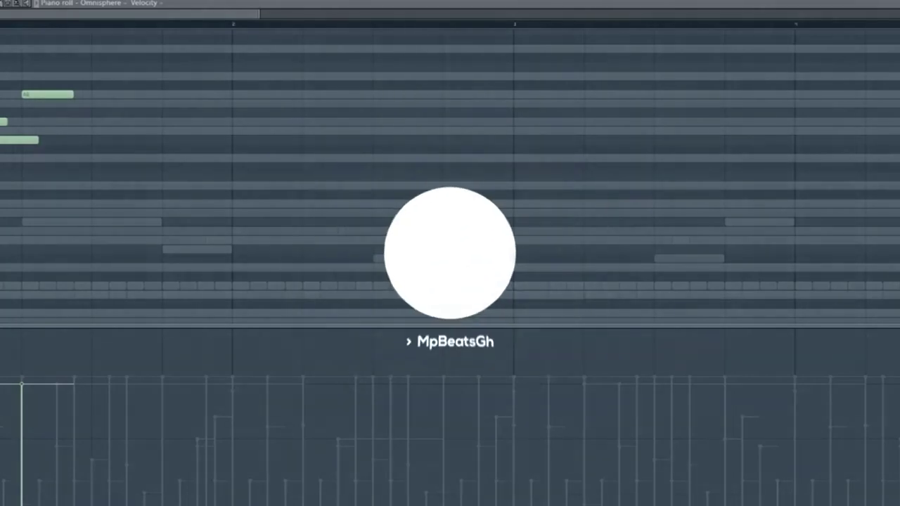
pyautogui.click(57, 122)
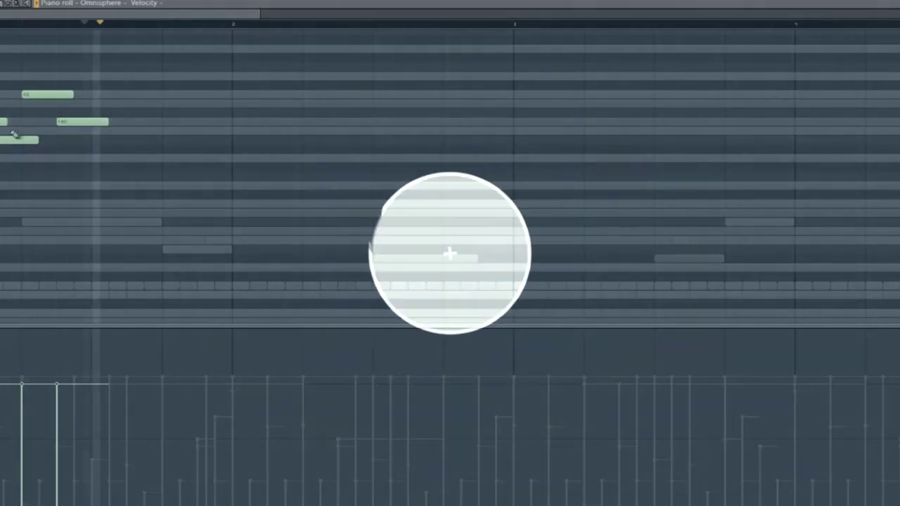
# - Place a very short E6 grace note, a longer A6 and an F#6 across bar 2's second beat, and play them
pyautogui.click(305, 140)
pyautogui.moveTo(312, 140); pyautogui.dragTo(308, 139)
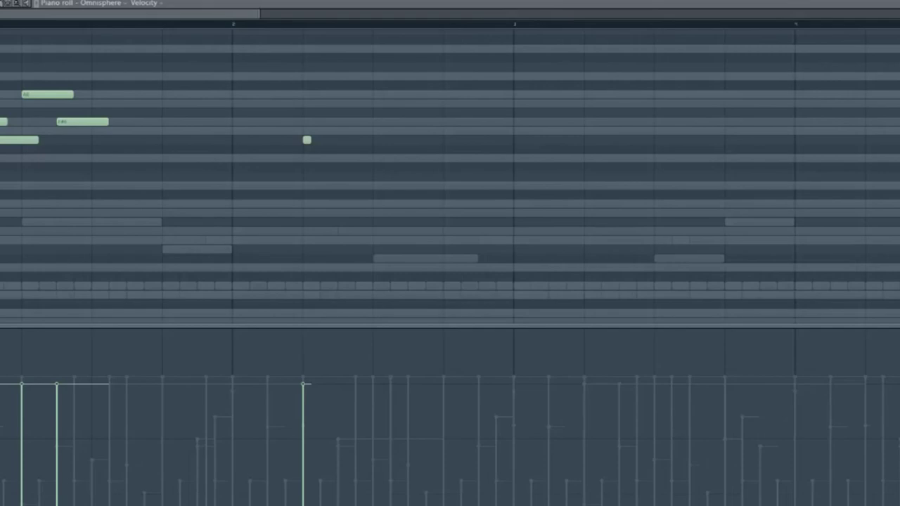
pyautogui.click(307, 94)
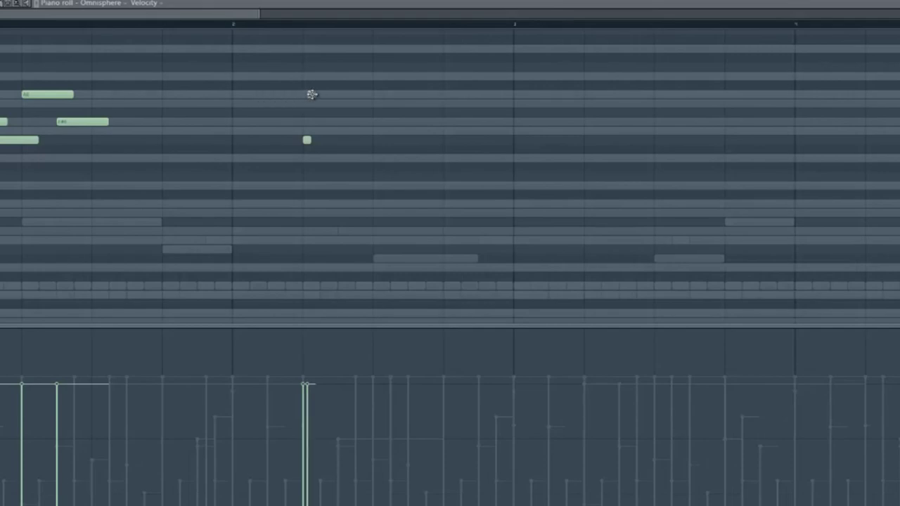
pyautogui.moveTo(320, 95); pyautogui.dragTo(364, 99)
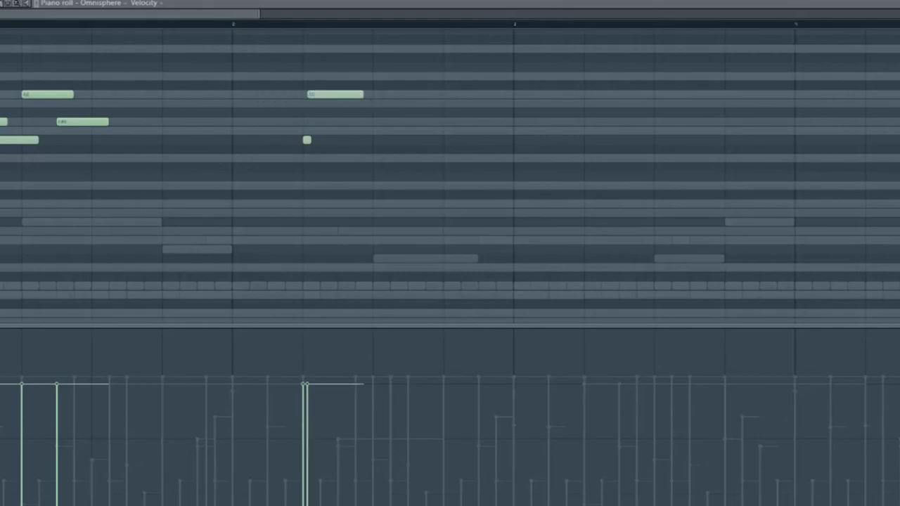
pyautogui.click(339, 121)
pyautogui.press('space')
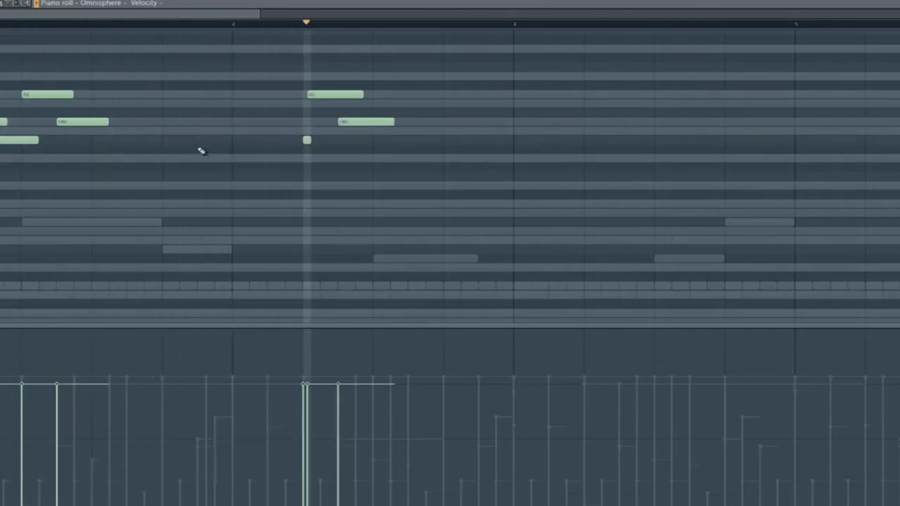
# - Lower the last bar 2 melody note from F#6 to E6 and listen to the phrase
pyautogui.press('space')
pyautogui.moveTo(341, 123); pyautogui.dragTo(344, 141)
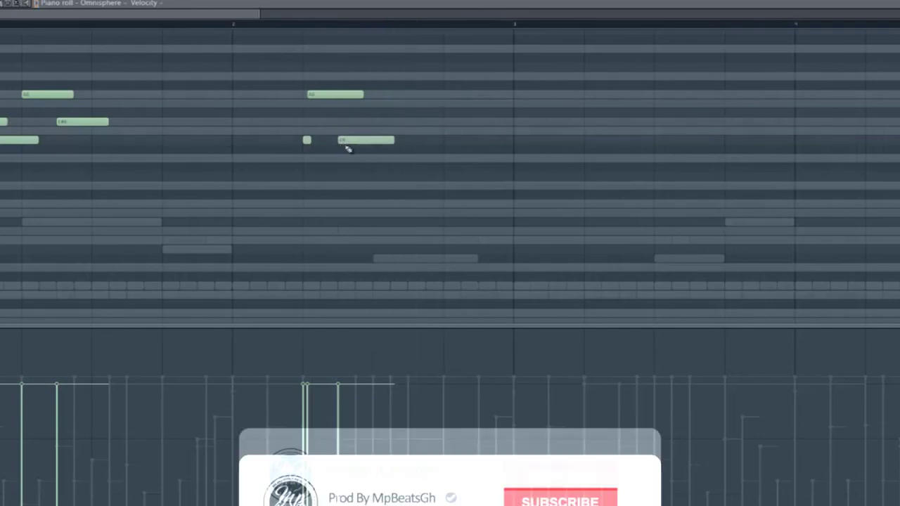
pyautogui.press('space')
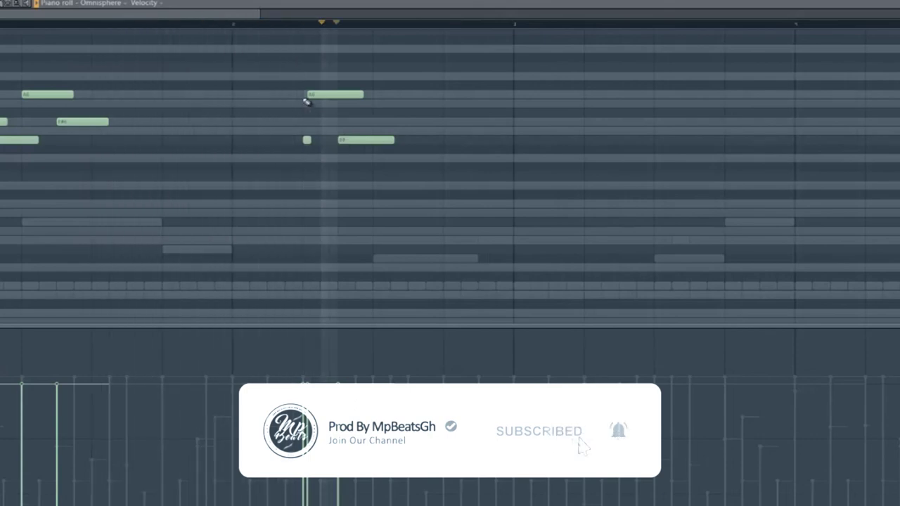
pyautogui.press('space')
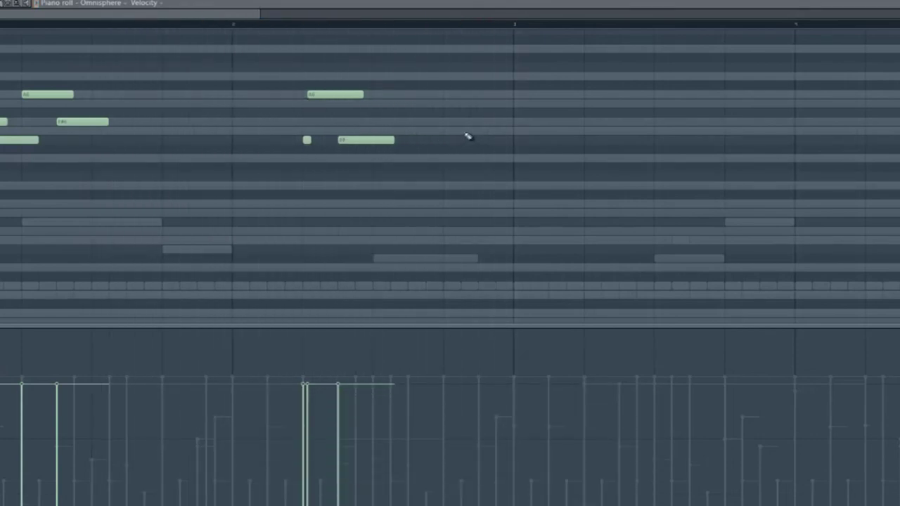
# - Try several pitches on bar 2's fourth beat and settle on a short E6 note
pyautogui.click(445, 133)
pyautogui.rightClick(446, 131)
pyautogui.click(444, 121)
pyautogui.rightClick(455, 126)
pyautogui.click(445, 157)
pyautogui.moveTo(447, 148); pyautogui.dragTo(477, 138)
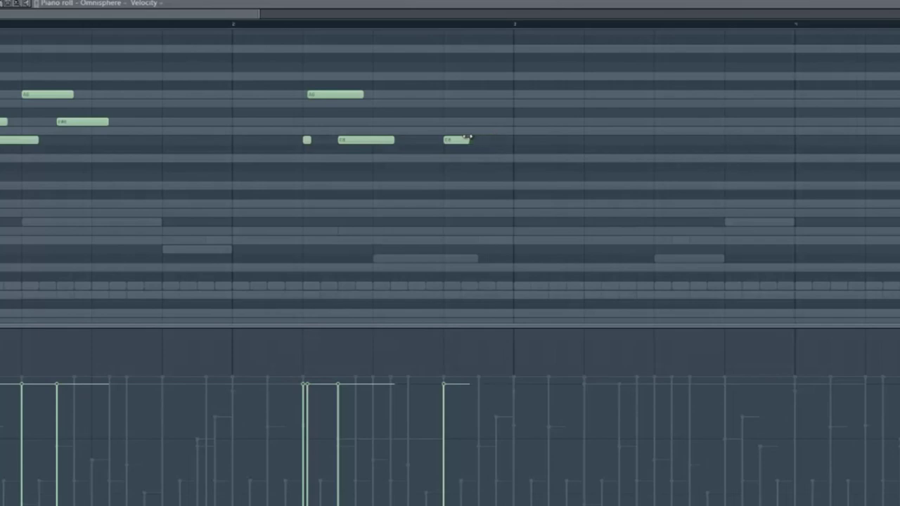
# - Add a very short E6 grace note followed by a longer F#6 in the second half of bar 1's fourth beat, and play them
pyautogui.press('space')
pyautogui.click(197, 140)
pyautogui.press('space')
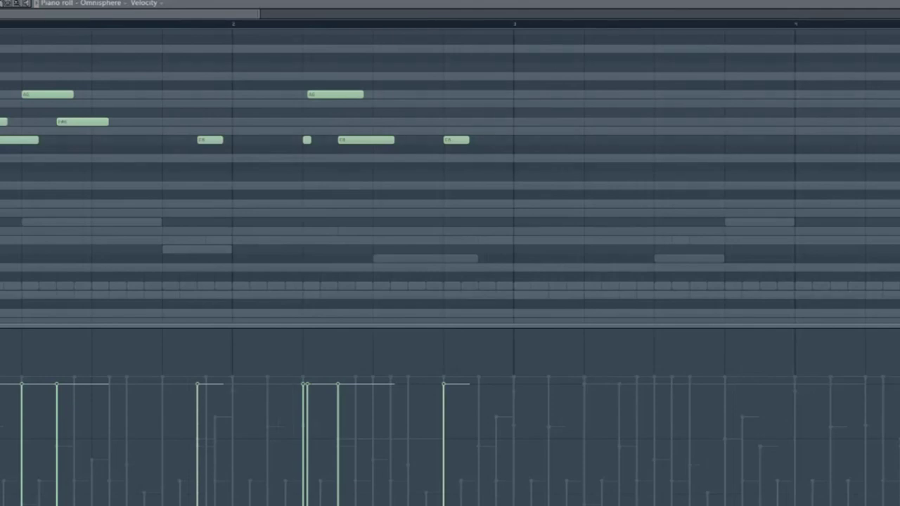
pyautogui.click(206, 121)
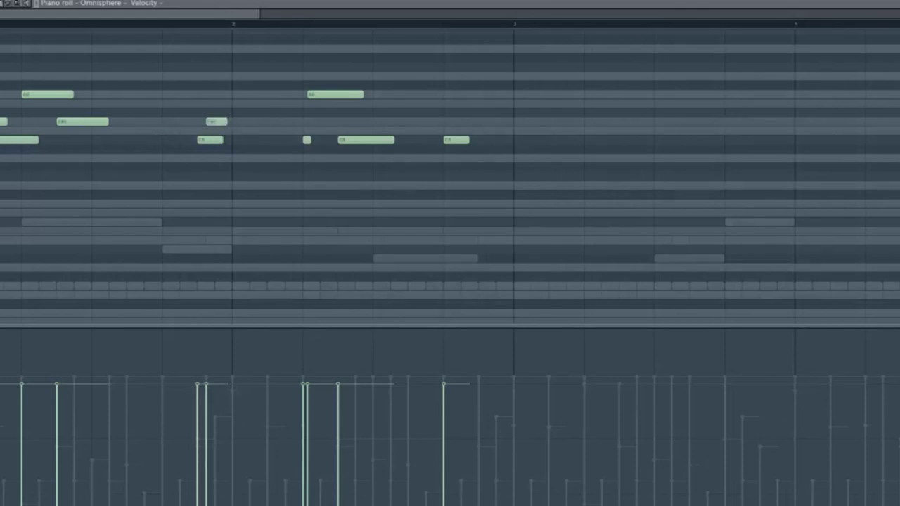
pyautogui.moveTo(222, 140); pyautogui.dragTo(204, 140)
pyautogui.press('space')
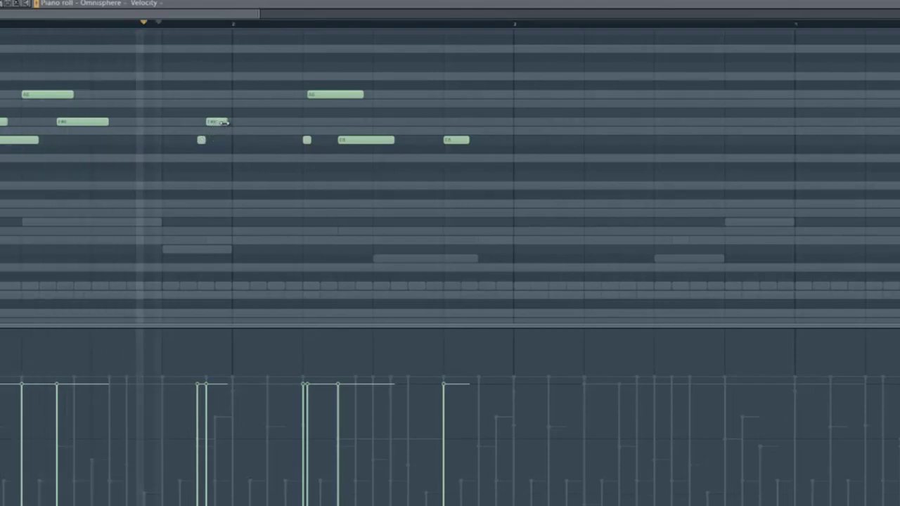
pyautogui.moveTo(223, 122); pyautogui.dragTo(236, 122)
pyautogui.press('space')
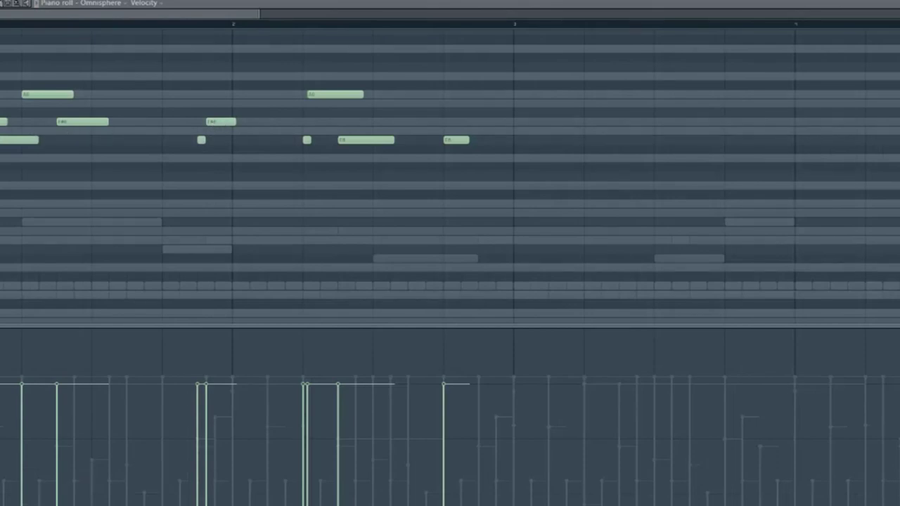
pyautogui.press('space')
# - Add a half-beat E6 note on bar 2's first beat and a half-beat C#6 right after it, and listen to the phrase
pyautogui.click(234, 140)
pyautogui.moveTo(262, 139); pyautogui.dragTo(266, 140)
pyautogui.press('space')
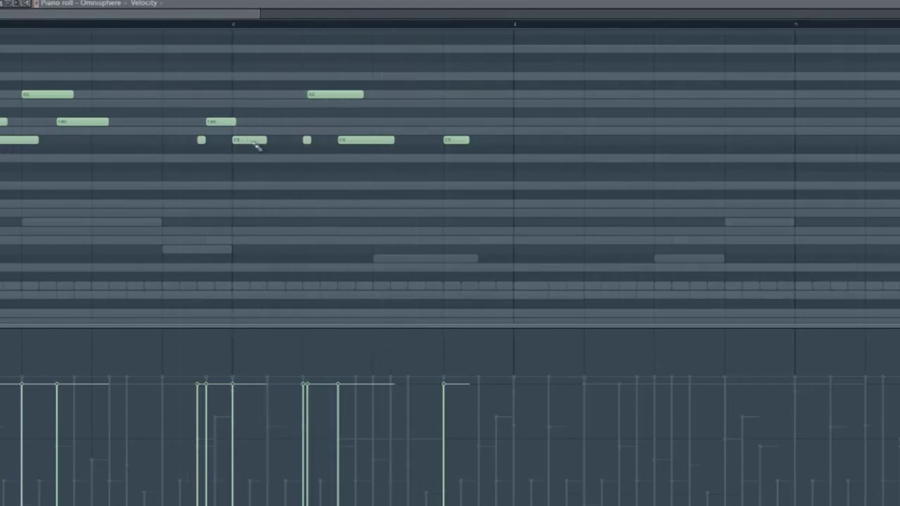
pyautogui.click(260, 185)
pyautogui.rightClick(261, 185)
pyautogui.click(268, 176)
pyautogui.moveTo(274, 164); pyautogui.dragTo(274, 166)
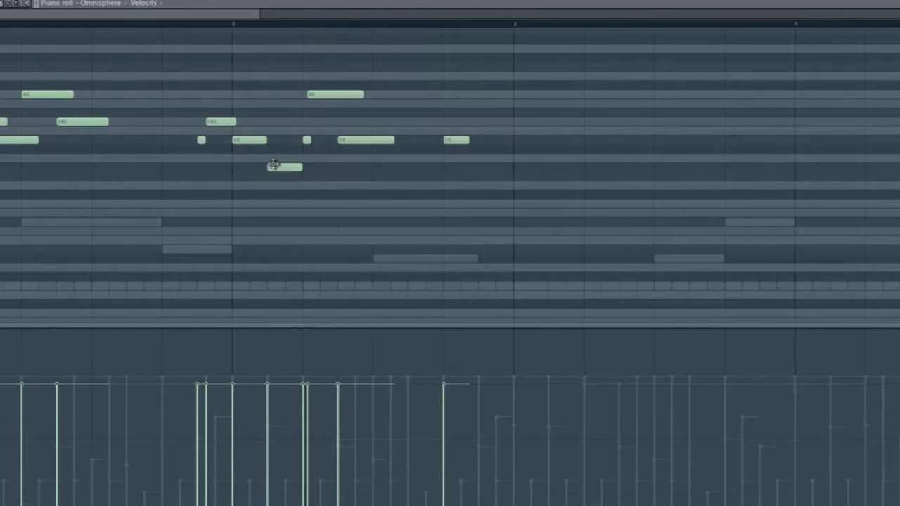
pyautogui.press('space')
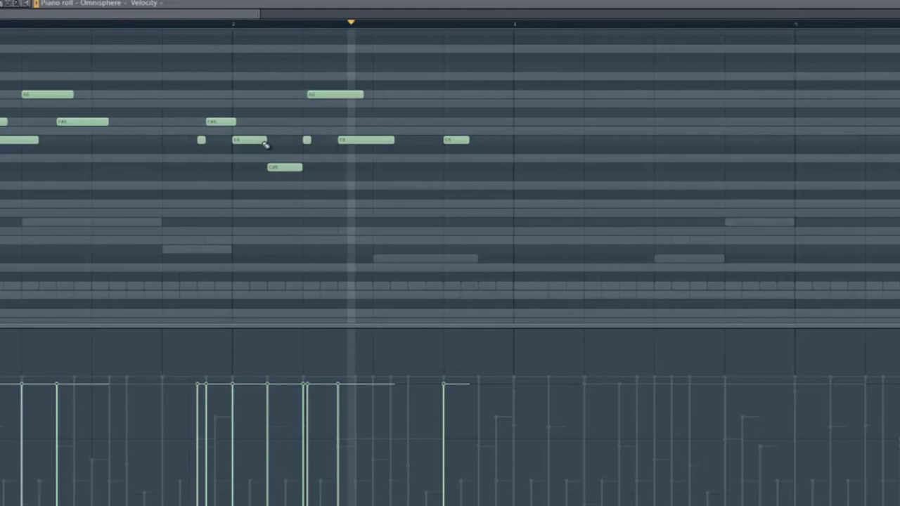
pyautogui.press('space')
# - Replace the note on bar 2's fourth beat, trying other pitches and settling on a half-beat E6
pyautogui.rightClick(447, 141)
pyautogui.click(450, 125)
pyautogui.rightClick(449, 127)
pyautogui.click(447, 125)
pyautogui.rightClick(447, 126)
pyautogui.click(443, 141)
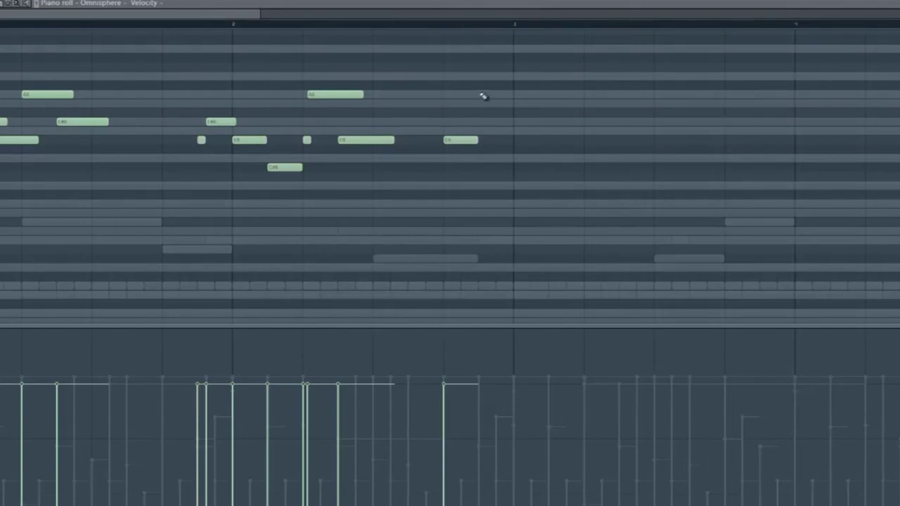
# - Add a tiny F#6 grace note leading into a B6 in bar 2's last half beat, play them, and lower both velocities
pyautogui.click(483, 76)
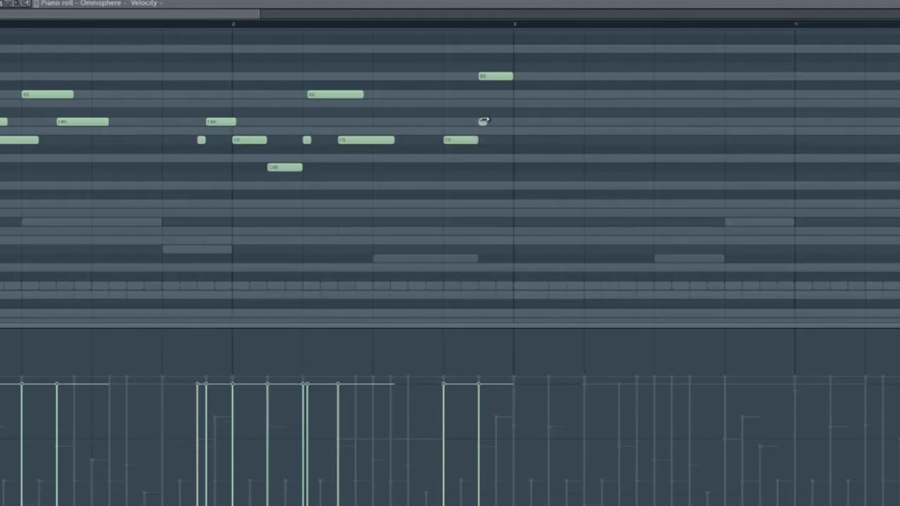
pyautogui.moveTo(484, 75); pyautogui.dragTo(486, 75)
pyautogui.press('space')
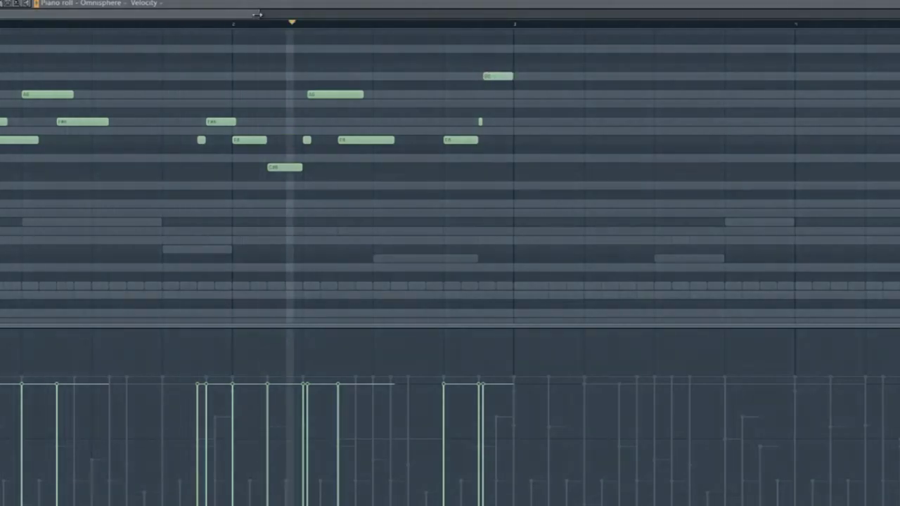
pyautogui.moveTo(257, 14); pyautogui.dragTo(232, 18)
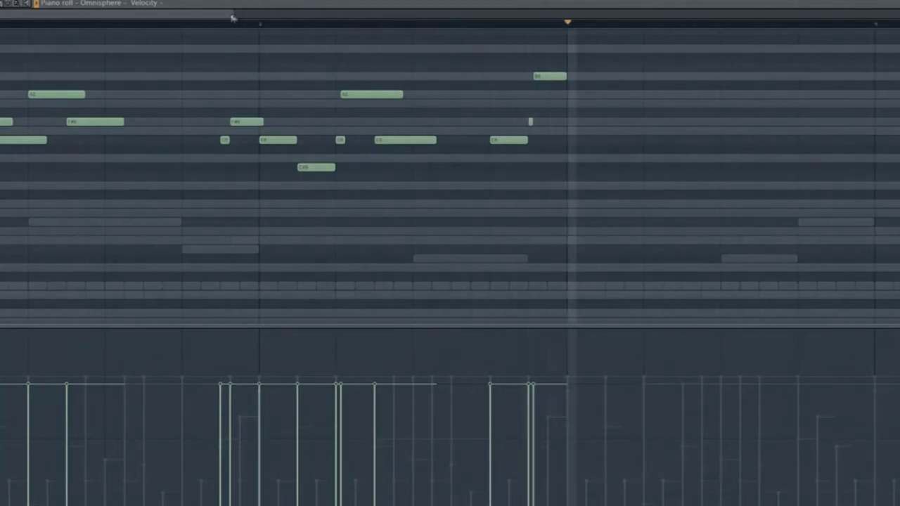
pyautogui.press('space')
pyautogui.moveTo(542, 378); pyautogui.dragTo(534, 403)
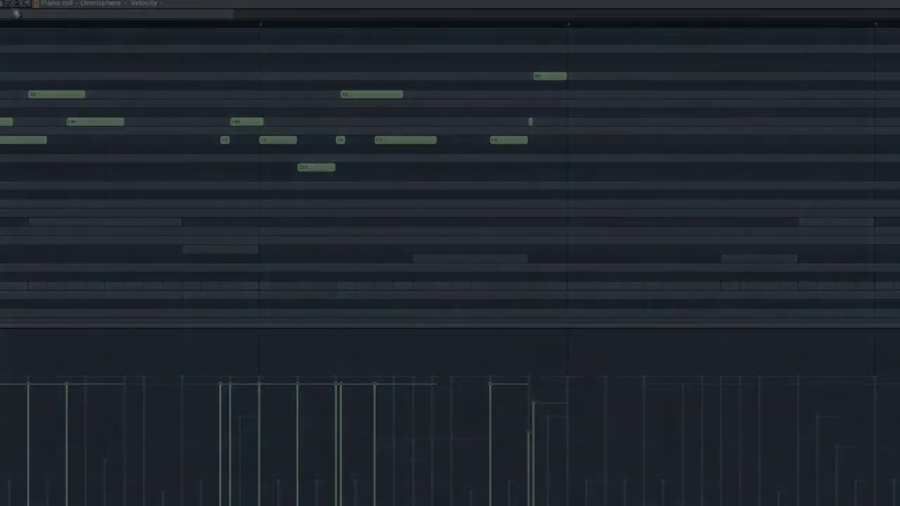
# - Select all the melody notes and duplicate them after the existing phrase
pyautogui.hotkey('ctrl', 'a')
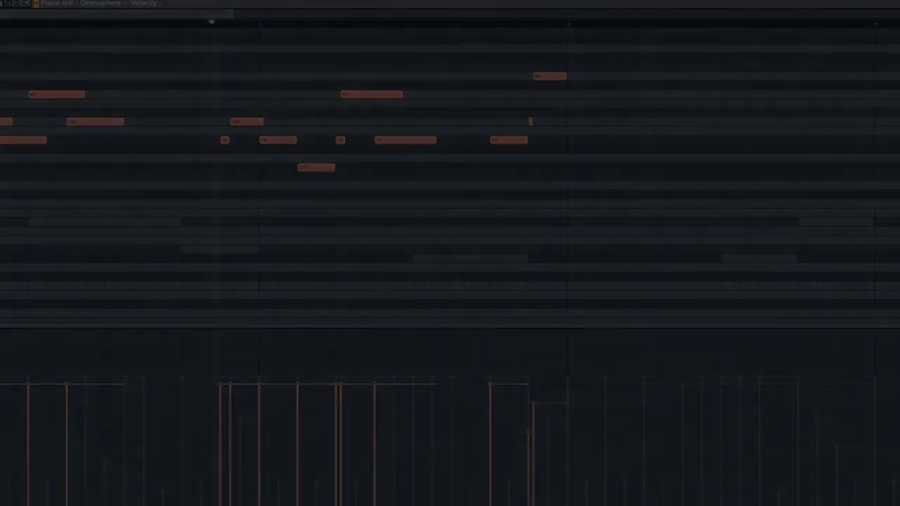
pyautogui.hotkey('ctrl', 'b')
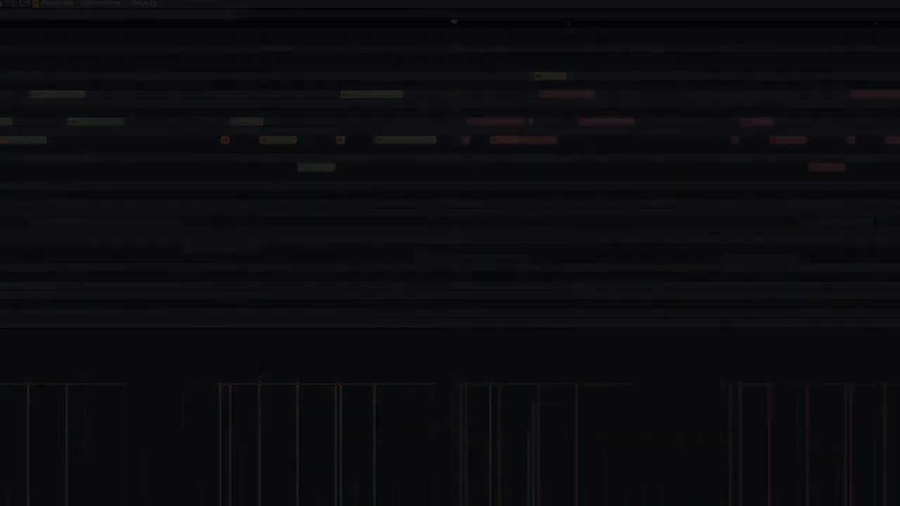